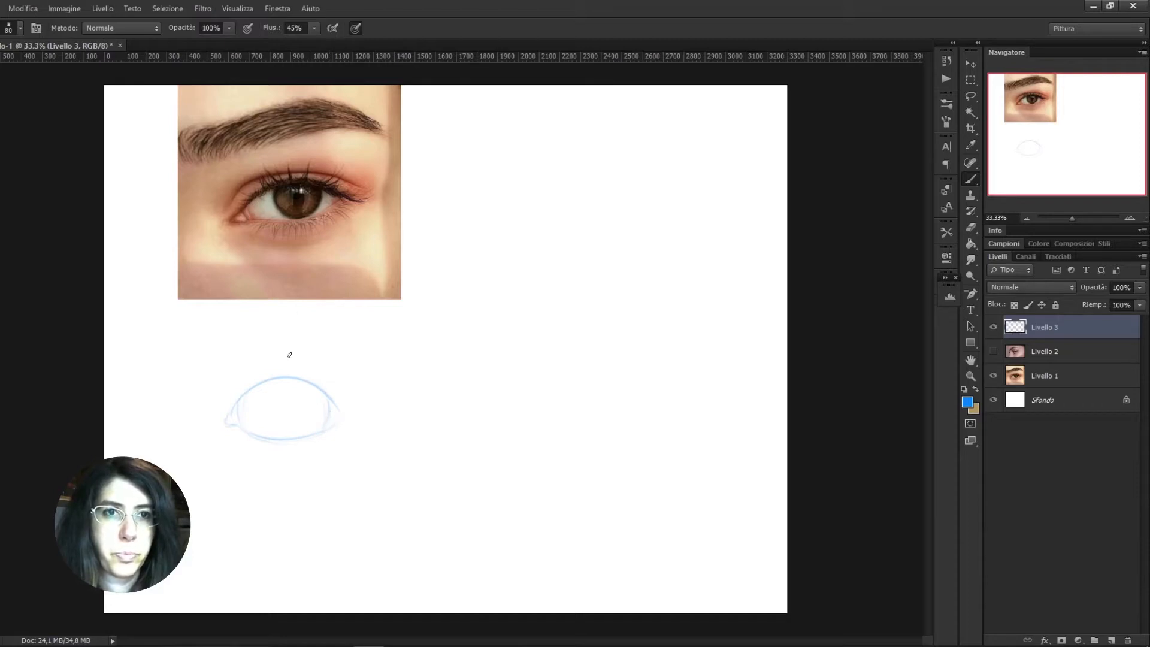
# Sketch the iris, the filled pupil and the upper eyelid crease on the blue eye outline
pyautogui.moveTo(259, 388); pyautogui.dragTo(269, 426)
pyautogui.moveTo(311, 386)
pyautogui.mouseDown()
pyautogui.moveTo(284, 435)
pyautogui.moveTo(265, 421)
pyautogui.moveTo(285, 434)
pyautogui.moveTo(310, 390)
pyautogui.moveTo(271, 438)
pyautogui.moveTo(255, 394)
pyautogui.moveTo(262, 430)
pyautogui.moveTo(284, 400)
pyautogui.mouseUp()
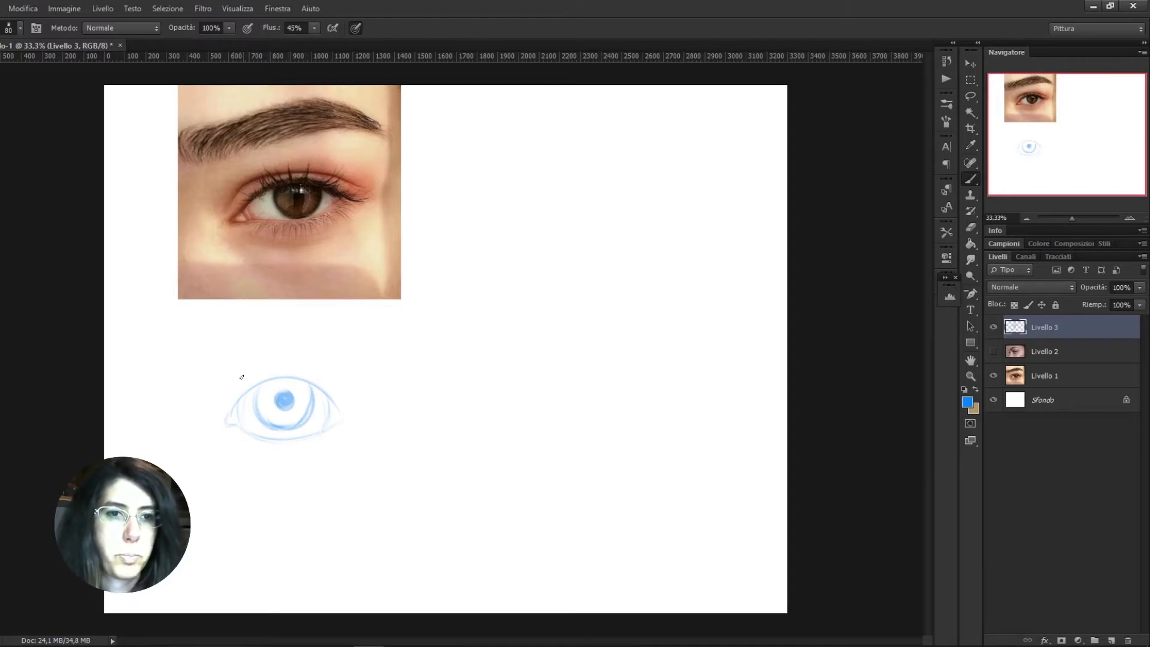
pyautogui.moveTo(238, 383)
pyautogui.mouseDown()
pyautogui.moveTo(294, 364)
pyautogui.moveTo(268, 371)
pyautogui.moveTo(303, 369)
pyautogui.moveTo(327, 379)
pyautogui.mouseUp()
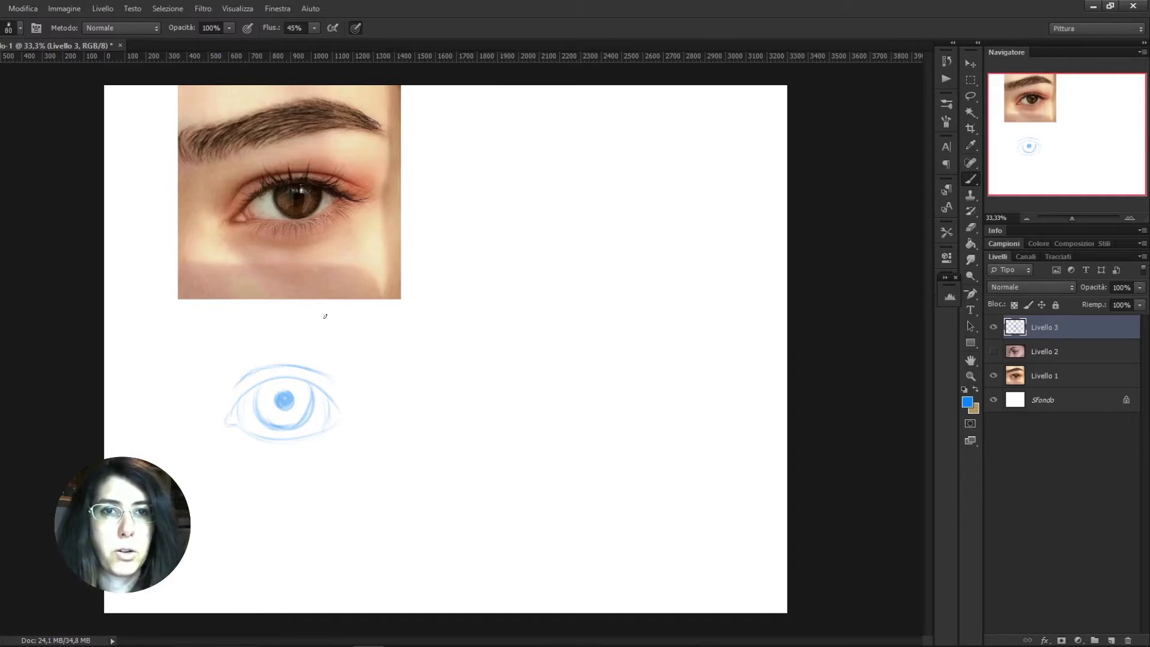
# Sketch an arched eyebrow above the eye and shade its inside in blue
pyautogui.moveTo(210, 356); pyautogui.dragTo(258, 331)
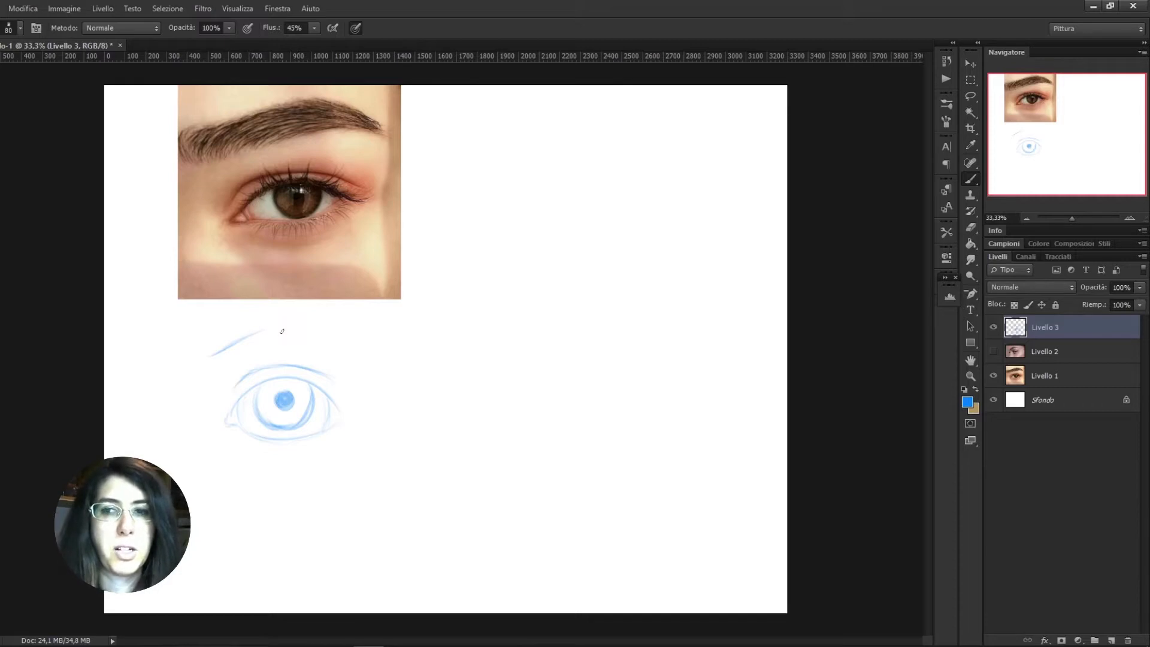
pyautogui.moveTo(263, 328)
pyautogui.mouseDown()
pyautogui.moveTo(308, 325)
pyautogui.moveTo(356, 358)
pyautogui.mouseUp()
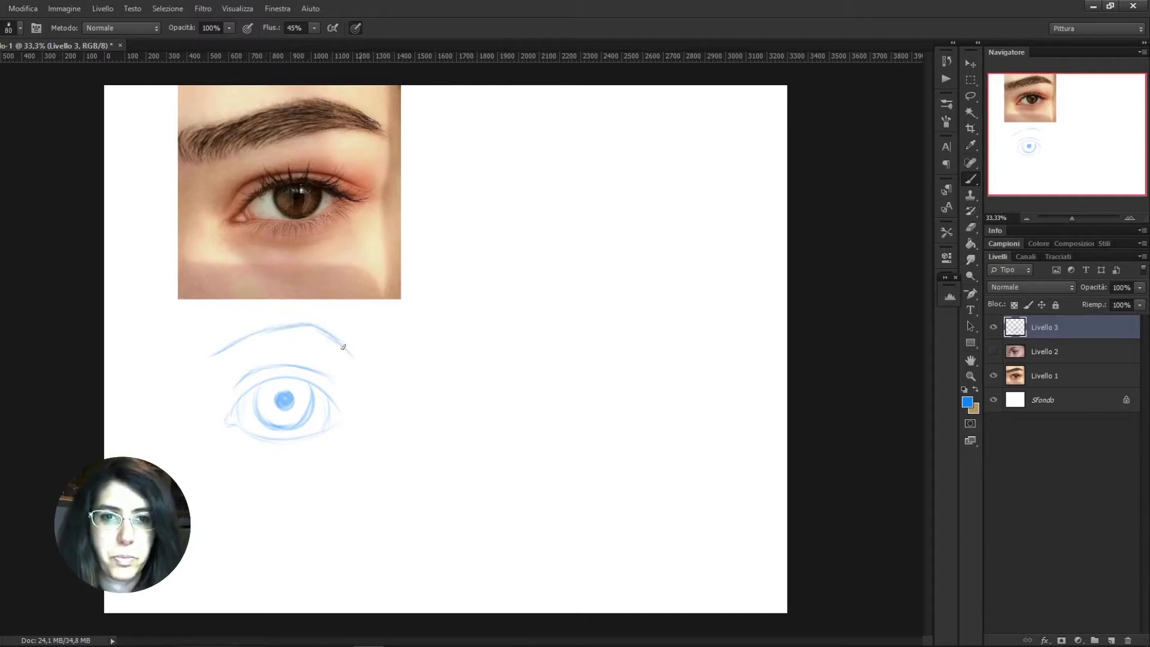
pyautogui.moveTo(209, 353)
pyautogui.mouseDown()
pyautogui.moveTo(249, 318)
pyautogui.moveTo(304, 323)
pyautogui.moveTo(346, 345)
pyautogui.mouseUp()
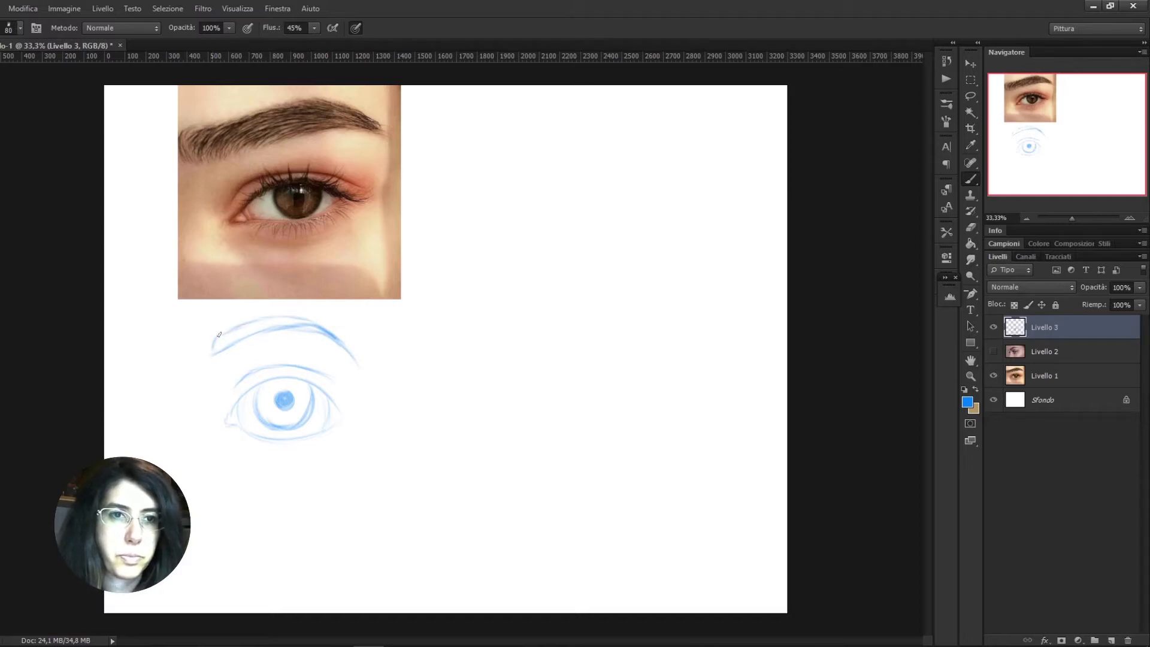
pyautogui.moveTo(213, 350)
pyautogui.mouseDown()
pyautogui.moveTo(269, 323)
pyautogui.moveTo(325, 331)
pyautogui.mouseUp()
pyautogui.moveTo(256, 320)
pyautogui.mouseDown()
pyautogui.moveTo(225, 339)
pyautogui.moveTo(326, 335)
pyautogui.moveTo(281, 324)
pyautogui.moveTo(221, 348)
pyautogui.moveTo(315, 332)
pyautogui.mouseUp()
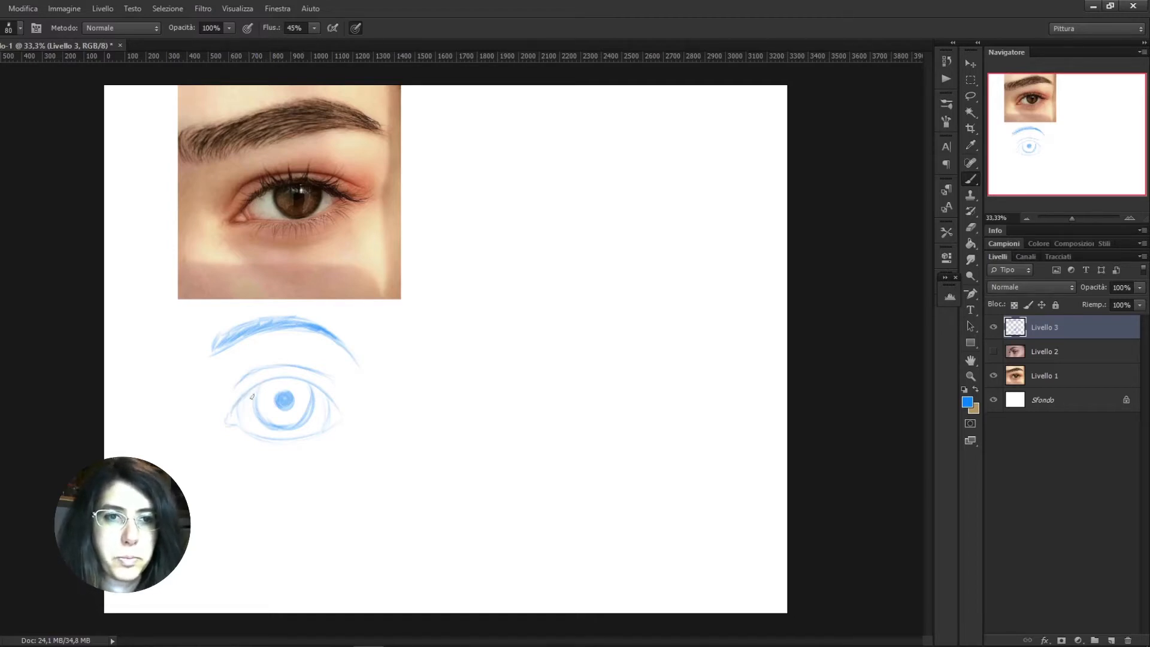
# Darken the upper lash line and extend it with strokes at the eye's outer corner
pyautogui.moveTo(245, 393)
pyautogui.mouseDown()
pyautogui.moveTo(309, 388)
pyautogui.moveTo(281, 383)
pyautogui.moveTo(326, 398)
pyautogui.moveTo(274, 384)
pyautogui.moveTo(318, 395)
pyautogui.moveTo(305, 383)
pyautogui.moveTo(353, 411)
pyautogui.moveTo(292, 383)
pyautogui.moveTo(335, 409)
pyautogui.moveTo(314, 390)
pyautogui.mouseUp()
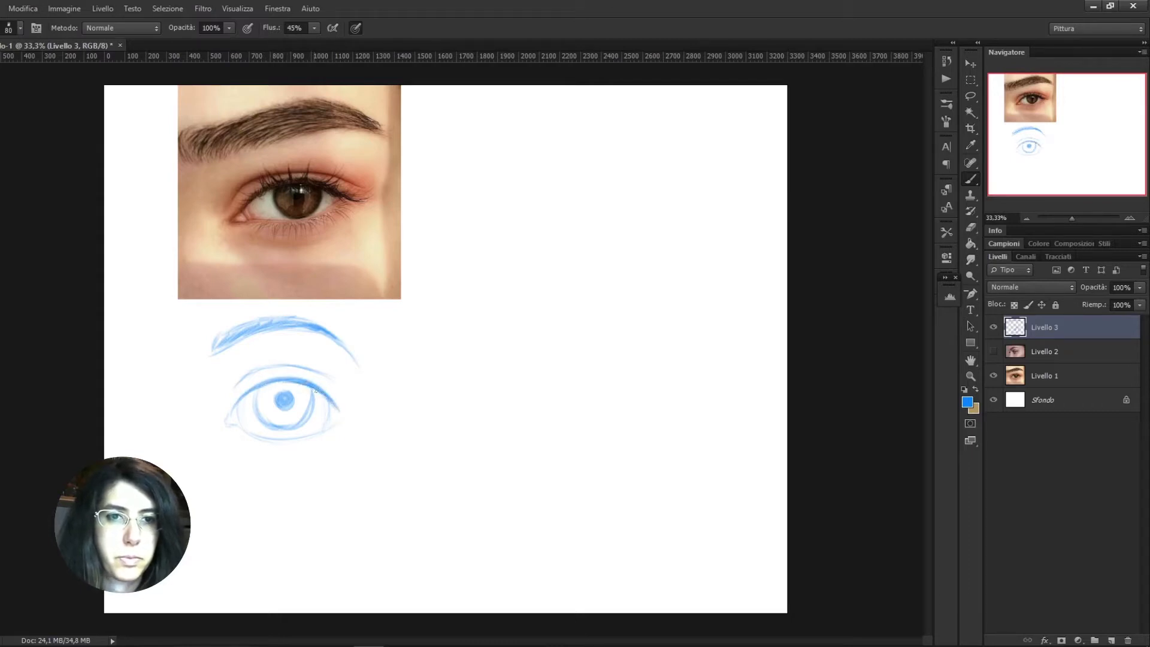
pyautogui.moveTo(240, 402); pyautogui.dragTo(258, 386)
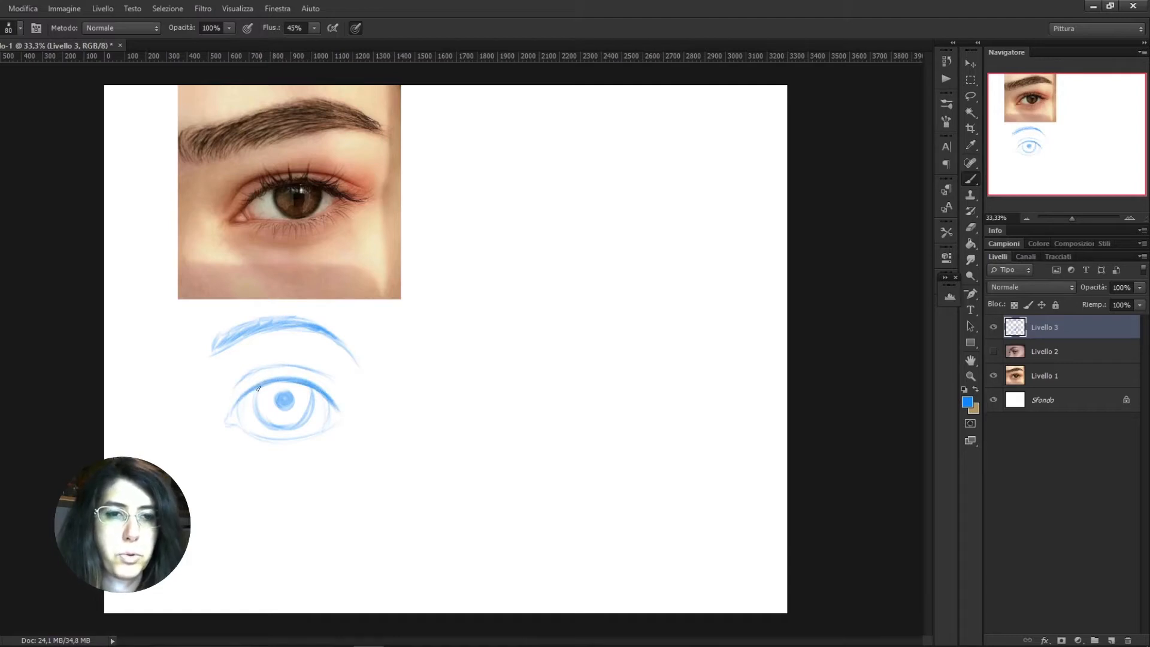
pyautogui.moveTo(326, 398); pyautogui.dragTo(341, 415)
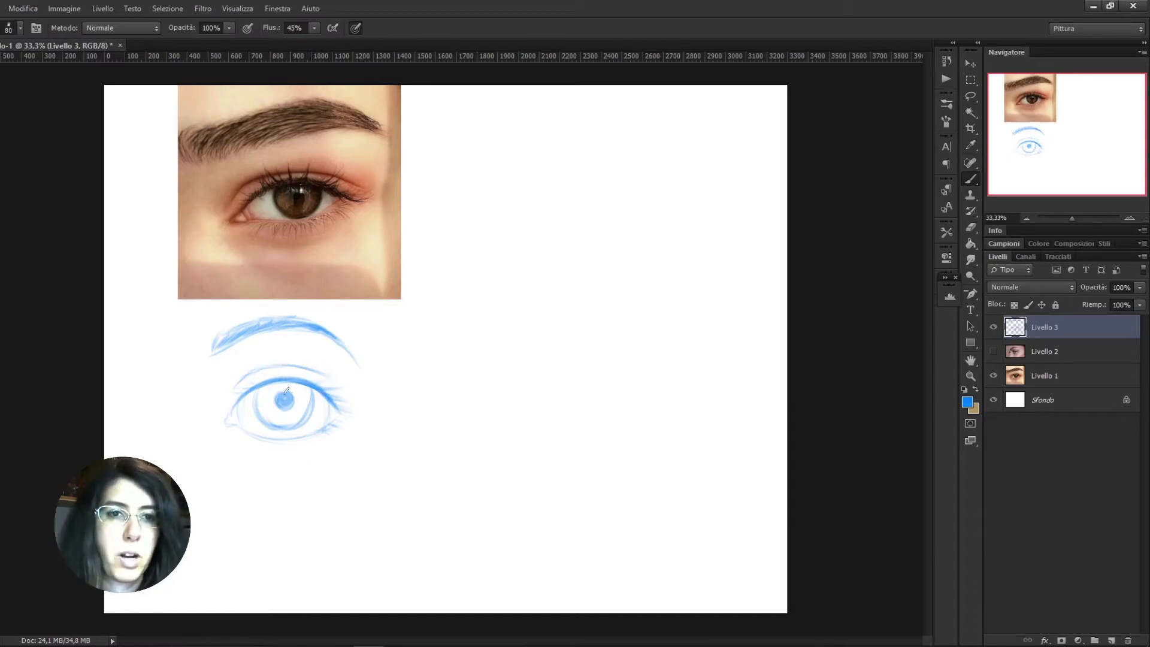
# Lower the sketch layer's opacity to 50% and add a new layer for clean lines with a 40 px brush
pyautogui.click(1101, 287)
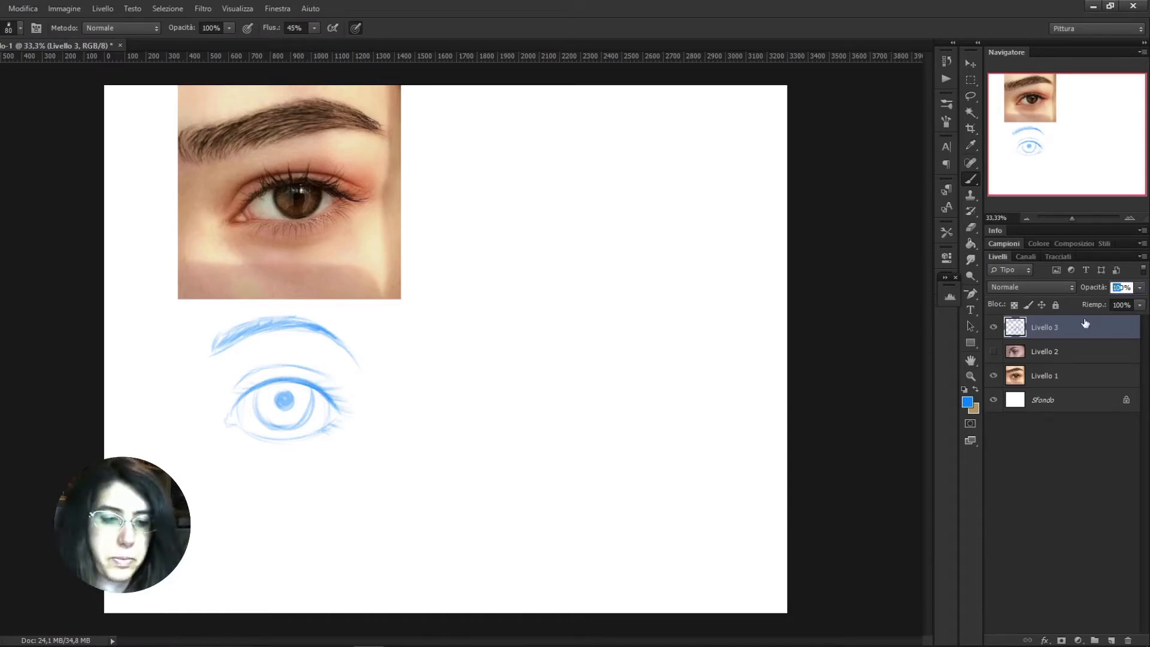
pyautogui.write('30')
pyautogui.press('Return')
pyautogui.click(1112, 640)
pyautogui.press('[')
pyautogui.press('[')
pyautogui.press('[')
pyautogui.press('[')
# Trace the eyelids, the eyelid crease and the eyebrow outline cleanly over the faded sketch
pyautogui.moveTo(227, 427)
pyautogui.mouseDown()
pyautogui.moveTo(261, 391)
pyautogui.moveTo(288, 387)
pyautogui.moveTo(256, 390)
pyautogui.moveTo(309, 383)
pyautogui.moveTo(250, 432)
pyautogui.mouseUp()
pyautogui.moveTo(337, 417); pyautogui.dragTo(261, 437)
pyautogui.moveTo(336, 418); pyautogui.dragTo(300, 438)
pyautogui.moveTo(237, 386); pyautogui.dragTo(328, 383)
pyautogui.moveTo(213, 354)
pyautogui.mouseDown()
pyautogui.moveTo(262, 334)
pyautogui.moveTo(348, 352)
pyautogui.mouseUp()
pyautogui.moveTo(213, 355)
pyautogui.mouseDown()
pyautogui.moveTo(220, 337)
pyautogui.moveTo(297, 319)
pyautogui.moveTo(350, 354)
pyautogui.mouseUp()
# Trace the iris outline and fill in the round pupil on the line-art layer
pyautogui.moveTo(262, 388)
pyautogui.mouseDown()
pyautogui.moveTo(284, 432)
pyautogui.moveTo(258, 419)
pyautogui.moveTo(278, 426)
pyautogui.mouseUp()
pyautogui.hotkey('ctrl', 'z')
pyautogui.moveTo(313, 388); pyautogui.dragTo(292, 426)
pyautogui.moveTo(286, 393)
pyautogui.mouseDown()
pyautogui.moveTo(288, 409)
pyautogui.moveTo(282, 400)
pyautogui.mouseUp()
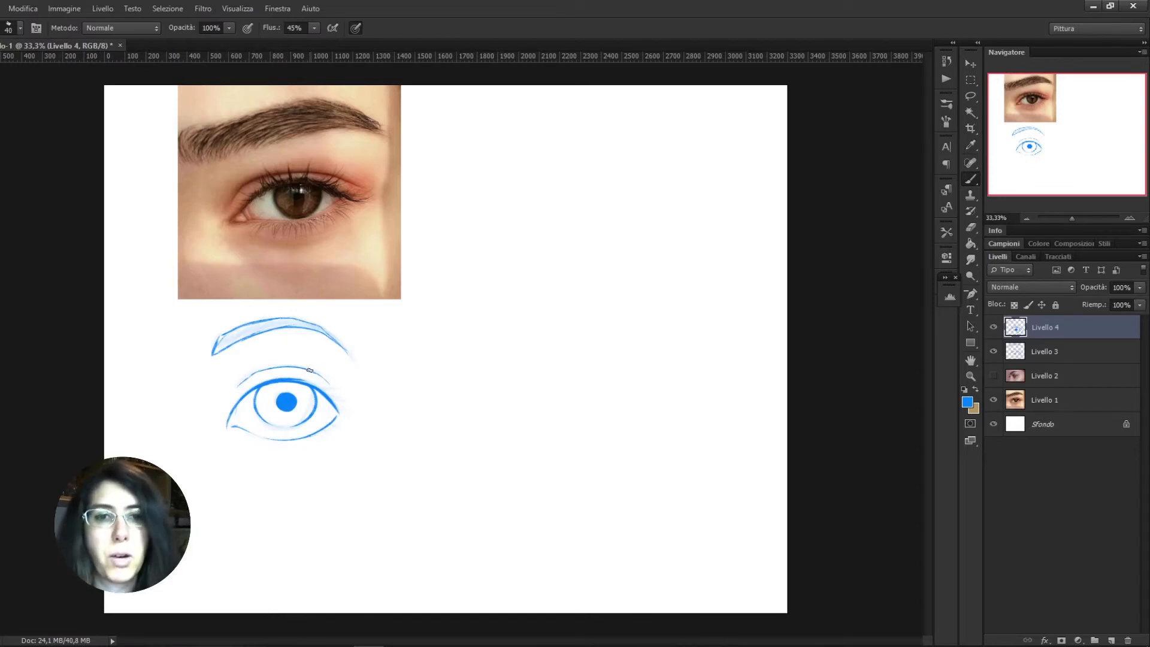
# Delete the rough sketch layer and recolour the transparency-locked line art dark grey
pyautogui.click(1045, 352)
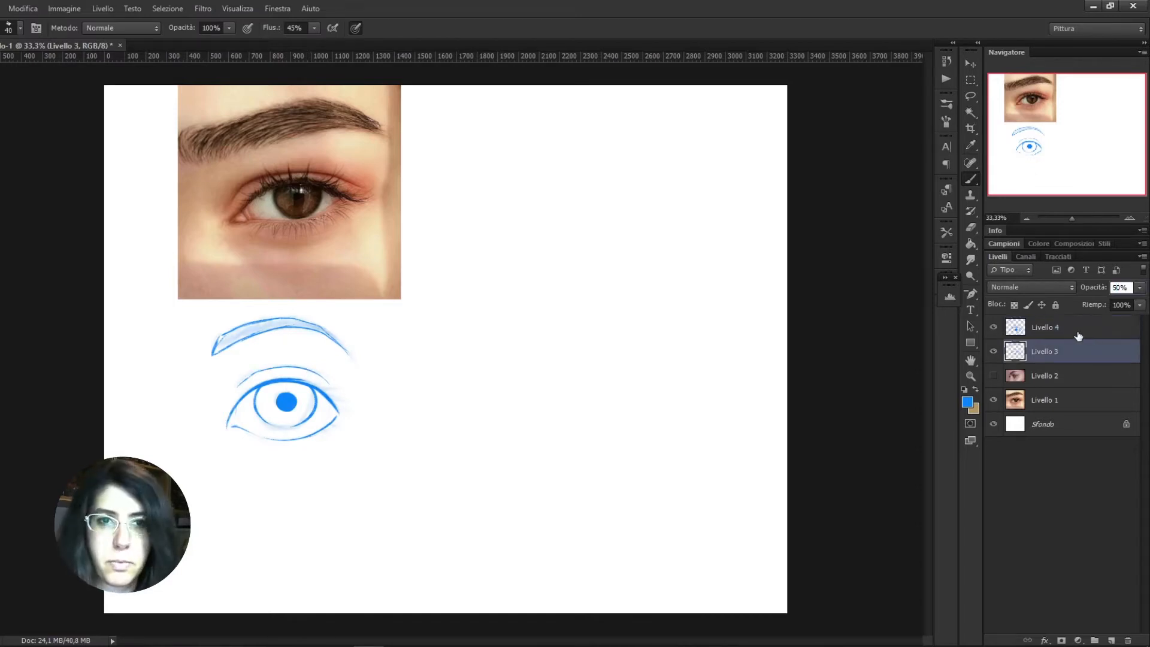
pyautogui.press('Delete')
pyautogui.click(967, 402)
pyautogui.click(544, 306)
pyautogui.click(707, 314)
pyautogui.click(839, 189)
pyautogui.hotkey('alt', 'BackSpace')
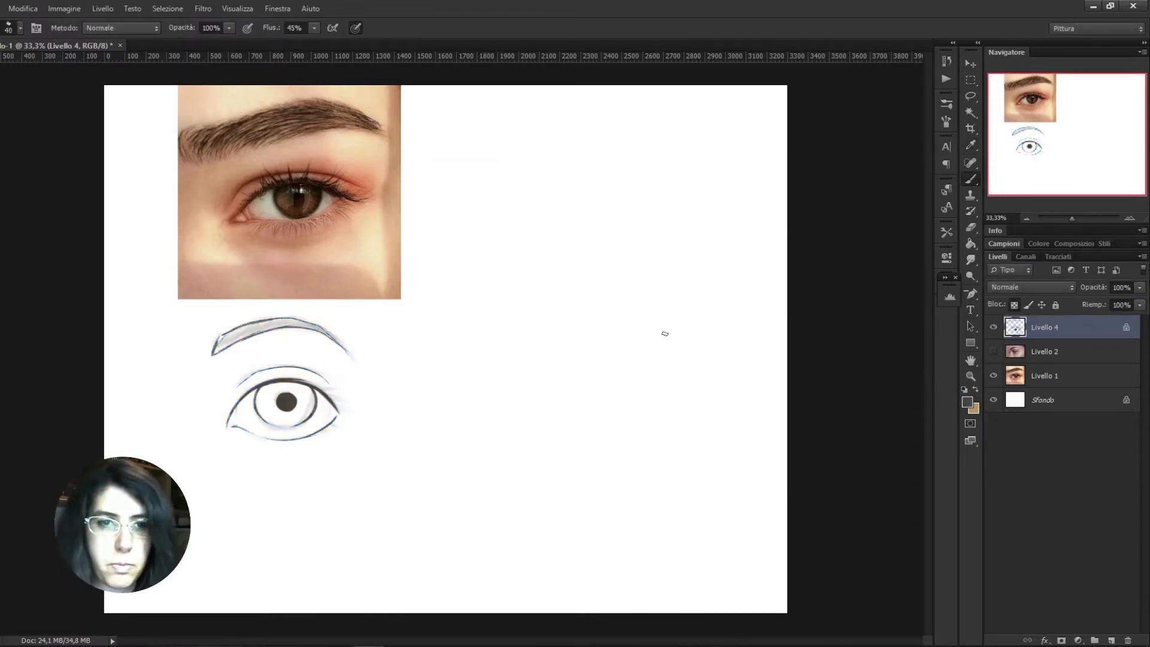
# Set the foreground colour to black and repaint the pupil with it
pyautogui.click(968, 402)
pyautogui.click(706, 354)
pyautogui.click(839, 188)
pyautogui.moveTo(278, 392); pyautogui.dragTo(292, 409)
# Add a solid colour fill layer in a light skin tone beneath the line art
pyautogui.click(1058, 352)
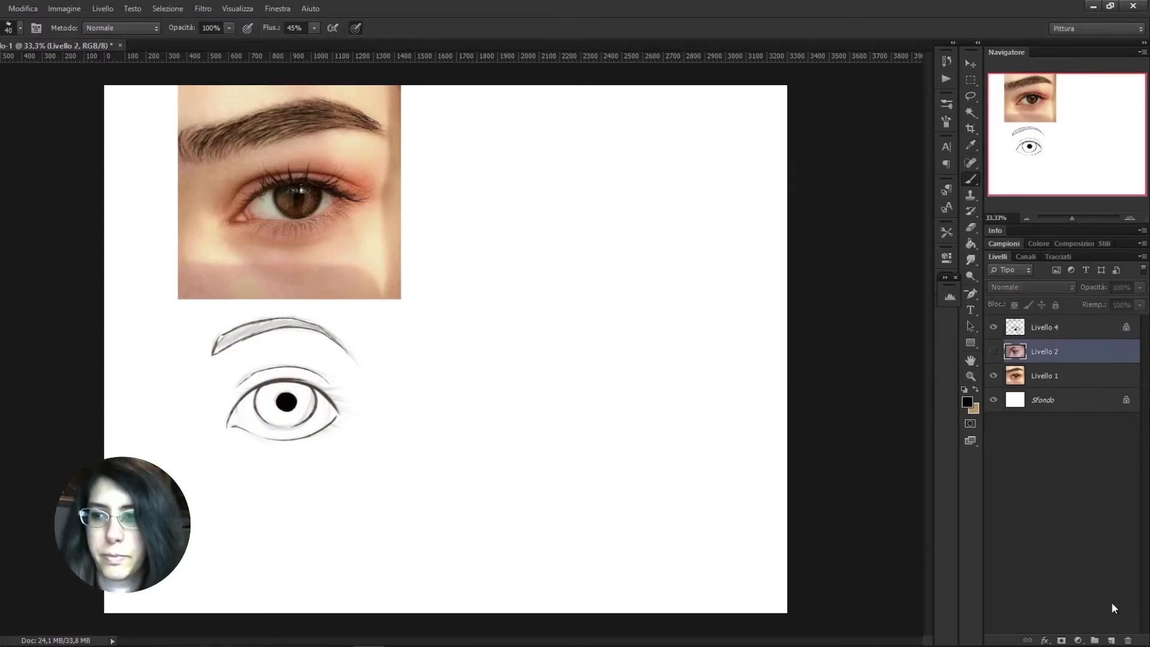
pyautogui.click(1079, 640)
pyautogui.click(1066, 367)
pyautogui.click(707, 240)
pyautogui.click(546, 287)
pyautogui.moveTo(706, 299); pyautogui.dragTo(706, 211)
pyautogui.click(544, 302)
pyautogui.click(725, 286)
pyautogui.moveTo(706, 304); pyautogui.dragTo(706, 314)
pyautogui.click(838, 189)
# Invert the skin fill layer's mask and paint the skin in around the eye and eyebrow
pyautogui.hotkey('ctrl', 'i')
pyautogui.rightClick(334, 159)
pyautogui.doubleClick(453, 290)
pyautogui.press('x')
pyautogui.moveTo(219, 354)
pyautogui.mouseDown()
pyautogui.moveTo(198, 357)
pyautogui.moveTo(386, 328)
pyautogui.moveTo(344, 436)
pyautogui.moveTo(348, 368)
pyautogui.moveTo(240, 488)
pyautogui.moveTo(267, 333)
pyautogui.mouseUp()
# Adjust the skin fill layer's colour to a peach tone
pyautogui.doubleClick(1015, 350)
pyautogui.moveTo(706, 314); pyautogui.dragTo(706, 298)
pyautogui.click(725, 301)
pyautogui.moveTo(706, 213)
pyautogui.mouseDown()
pyautogui.moveTo(707, 202)
pyautogui.moveTo(706, 221)
pyautogui.mouseUp()
pyautogui.click(838, 189)
# Add a second solid colour fill layer above the skin layer and hide it
pyautogui.click(1079, 641)
pyautogui.click(1065, 371)
pyautogui.click(838, 188)
pyautogui.click(994, 351)
# Mix a dusty pink foreground colour and apply it to the second fill layer
pyautogui.click(968, 402)
pyautogui.click(540, 304)
pyautogui.click(539, 310)
pyautogui.click(823, 190)
pyautogui.click(968, 402)
pyautogui.click(724, 286)
pyautogui.moveTo(706, 311); pyautogui.dragTo(707, 300)
pyautogui.click(830, 190)
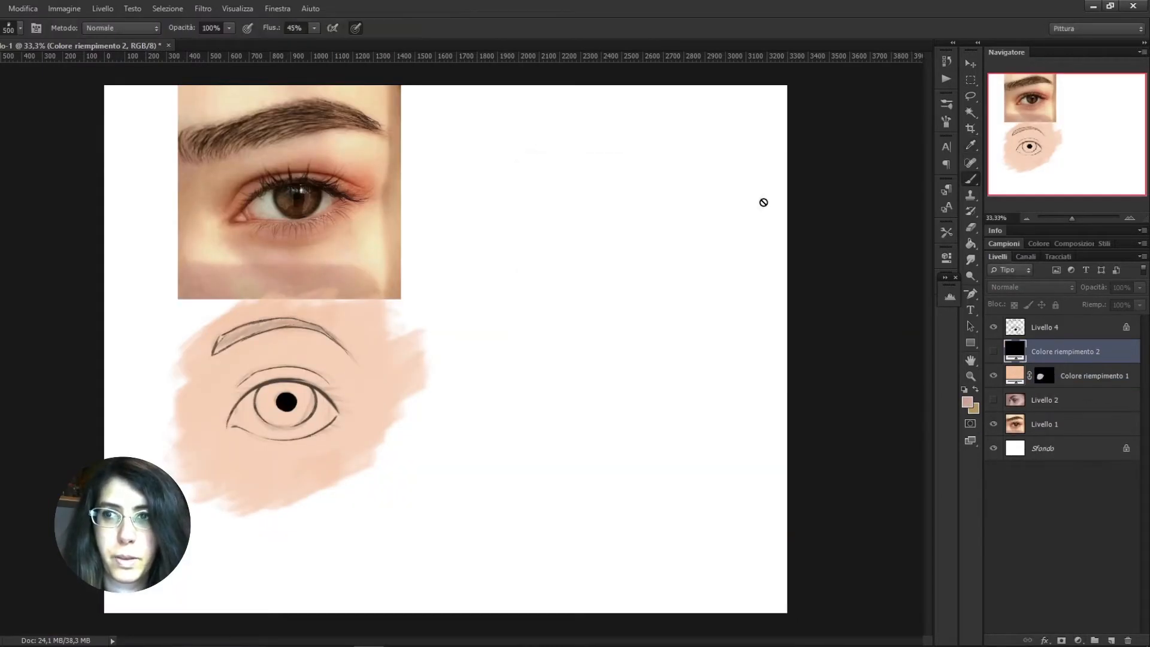
pyautogui.doubleClick(1015, 351)
pyautogui.click(968, 402)
pyautogui.click(838, 189)
# Show the dusty pink fill layer and give it an inverted black layer mask
pyautogui.click(993, 352)
pyautogui.click(1061, 640)
pyautogui.hotkey('ctrl', 'i')
# Set the dusty pink fill layer's blend mode to Colore brucia and its opacity to 28%
pyautogui.click(1031, 288)
pyautogui.click(1018, 349)
pyautogui.click(1140, 287)
pyautogui.moveTo(1138, 302); pyautogui.dragTo(1088, 302)
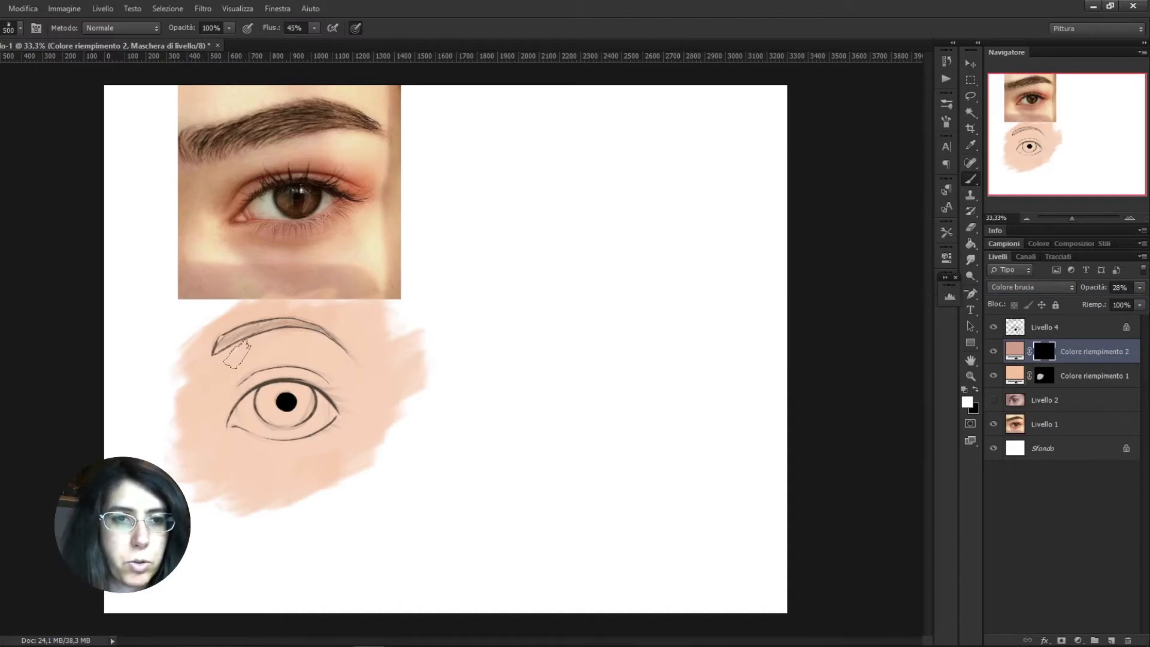
# Paint shading on the mask beside the inner eye corner at 500 px and around the eyelids at 250 px
pyautogui.moveTo(226, 363)
pyautogui.mouseDown()
pyautogui.moveTo(247, 348)
pyautogui.moveTo(222, 361)
pyautogui.mouseUp()
pyautogui.moveTo(212, 420)
pyautogui.mouseDown()
pyautogui.moveTo(210, 376)
pyautogui.moveTo(215, 431)
pyautogui.moveTo(236, 348)
pyautogui.mouseUp()
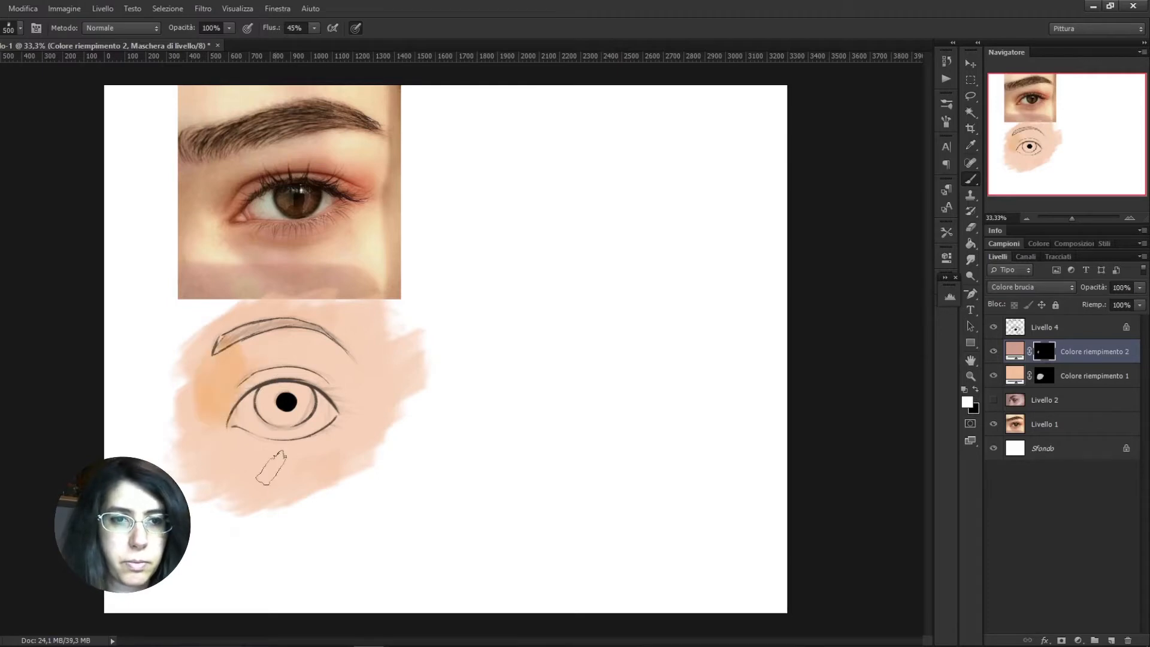
pyautogui.press('[')
pyautogui.press('[')
pyautogui.press('[')
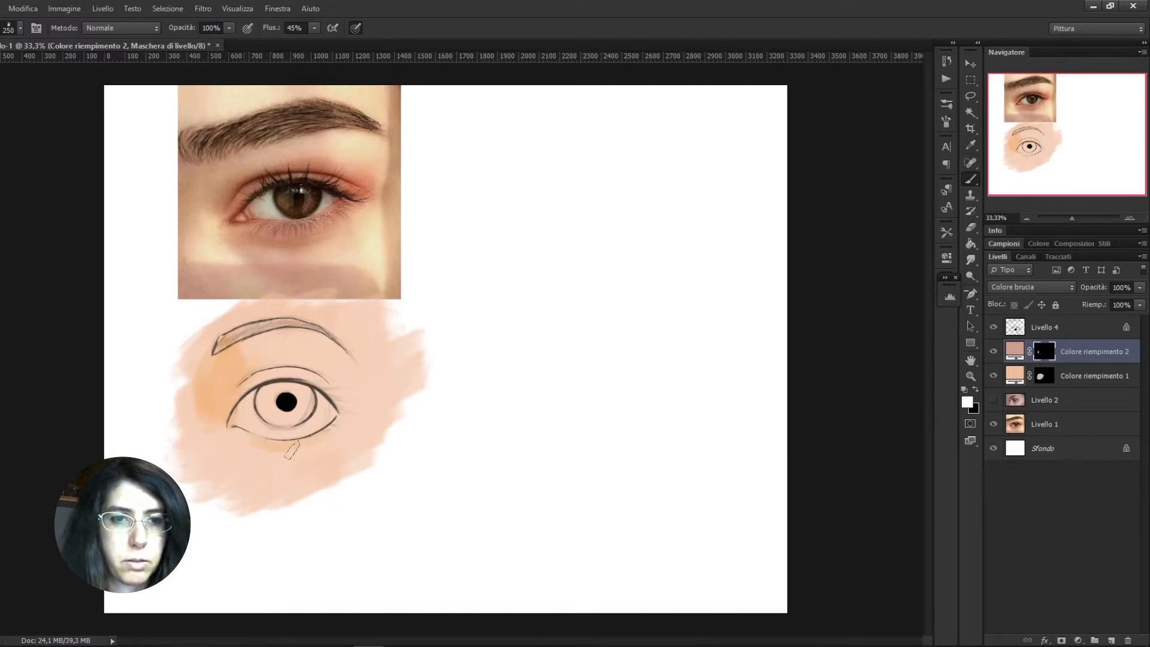
pyautogui.moveTo(287, 450); pyautogui.dragTo(318, 442)
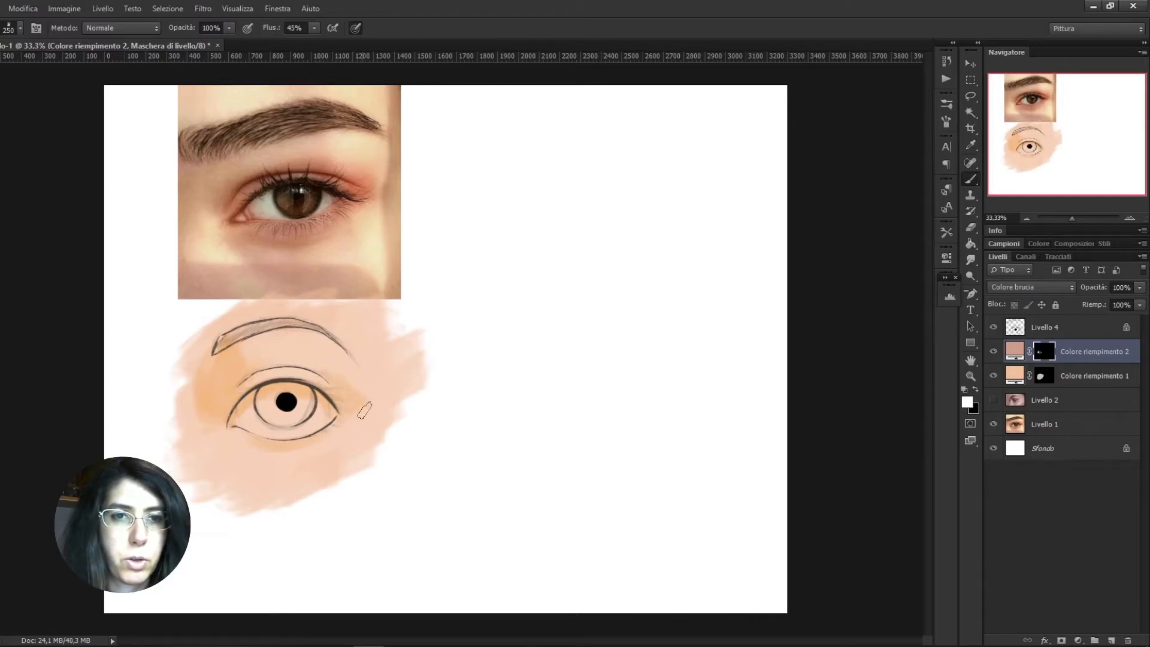
# Add and hide a third solid colour fill layer, and pick pale yellow fbefca as the foreground colour
pyautogui.click(1078, 641)
pyautogui.click(1032, 368)
pyautogui.click(839, 189)
pyautogui.click(994, 352)
pyautogui.click(965, 401)
pyautogui.click(706, 322)
pyautogui.click(544, 201)
pyautogui.click(552, 198)
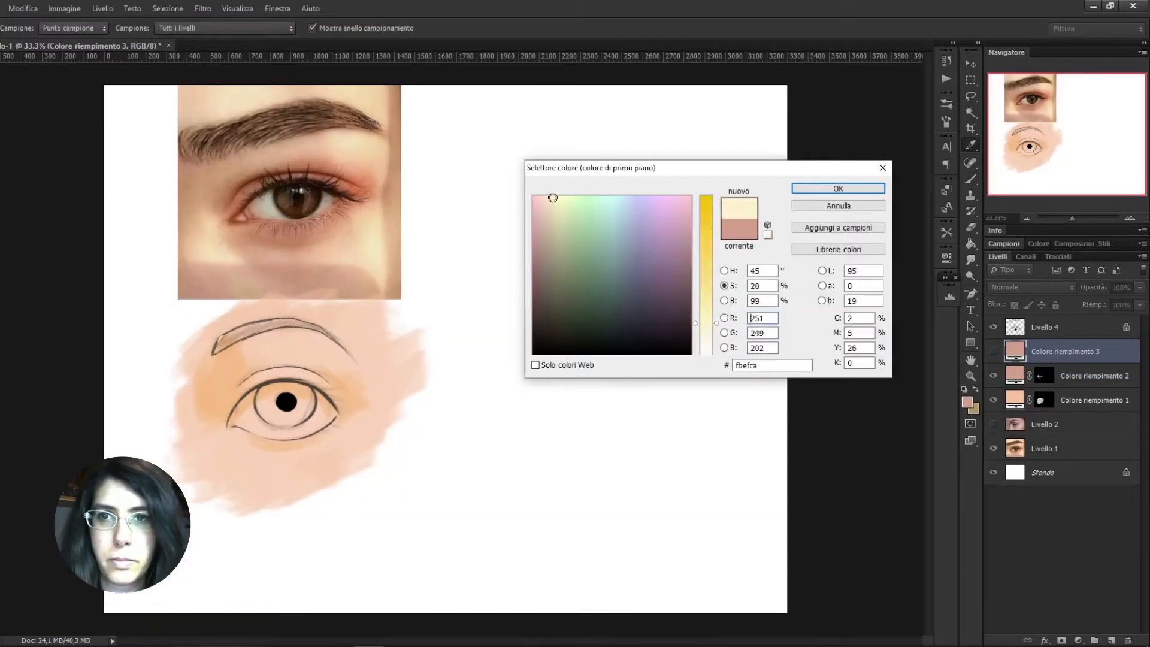
pyautogui.click(839, 188)
# Show the third fill layer in Sovrapponi blend mode and give it an inverted black layer mask
pyautogui.click(993, 352)
pyautogui.click(1032, 287)
pyautogui.click(1026, 450)
pyautogui.click(1062, 640)
pyautogui.hotkey('ctrl', 'i')
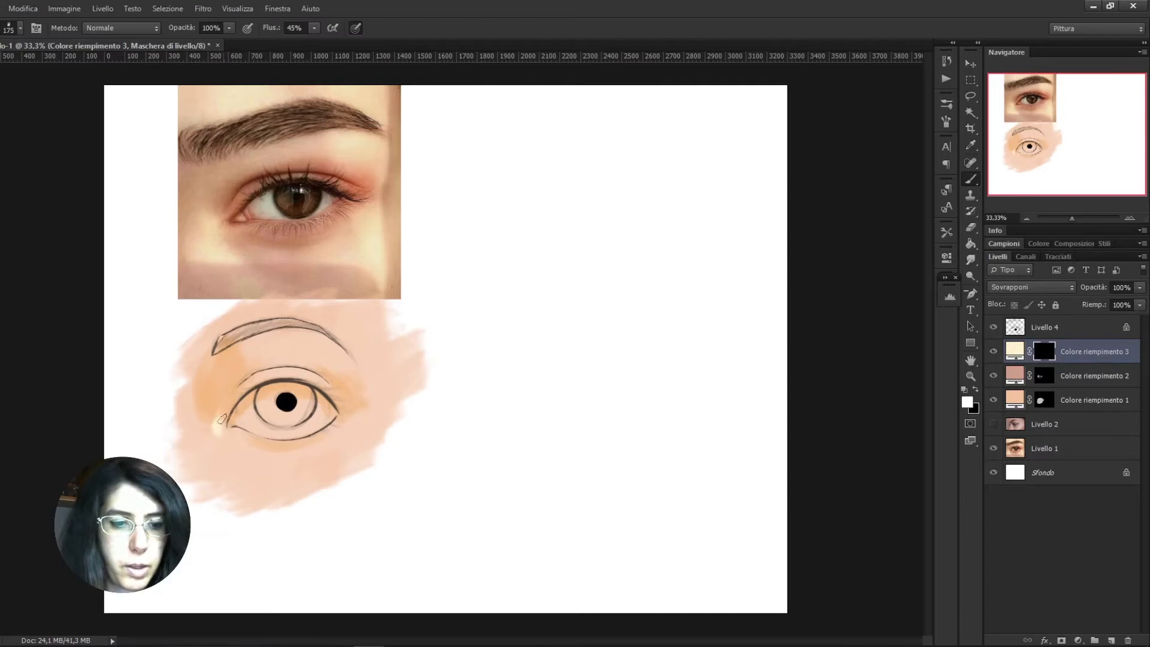
# Paint a highlight under the eyebrow's outer half with a 300 px brush and smudge it at 12% intensity
pyautogui.press('x')
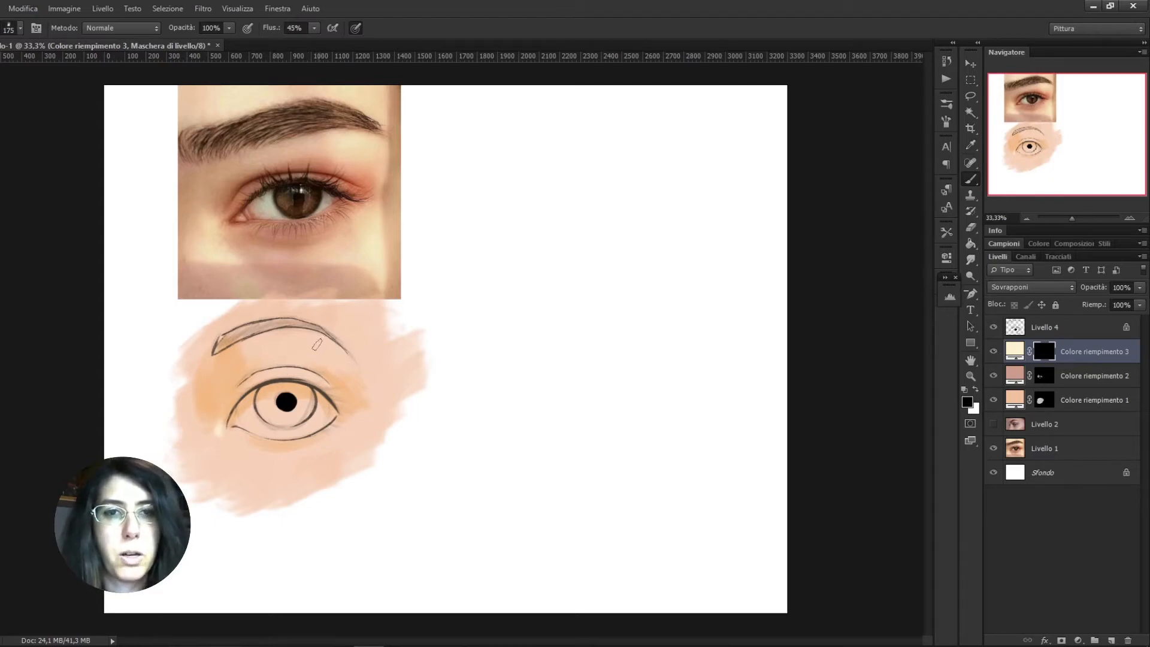
pyautogui.press(']')
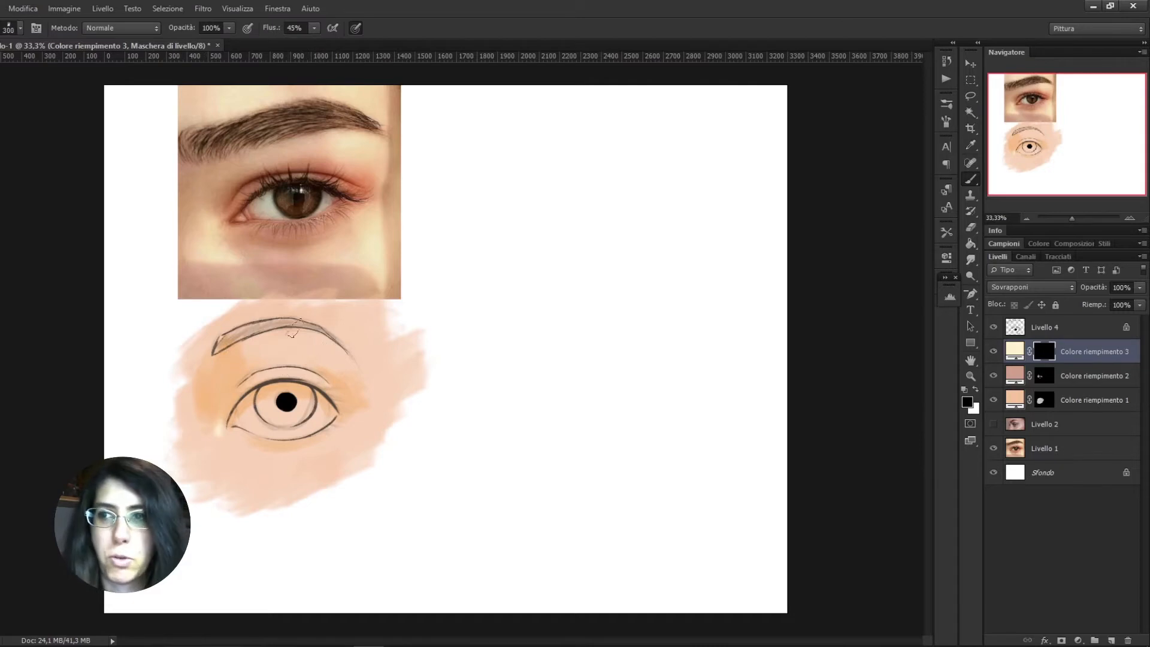
pyautogui.press('x')
pyautogui.press(']')
pyautogui.press(']')
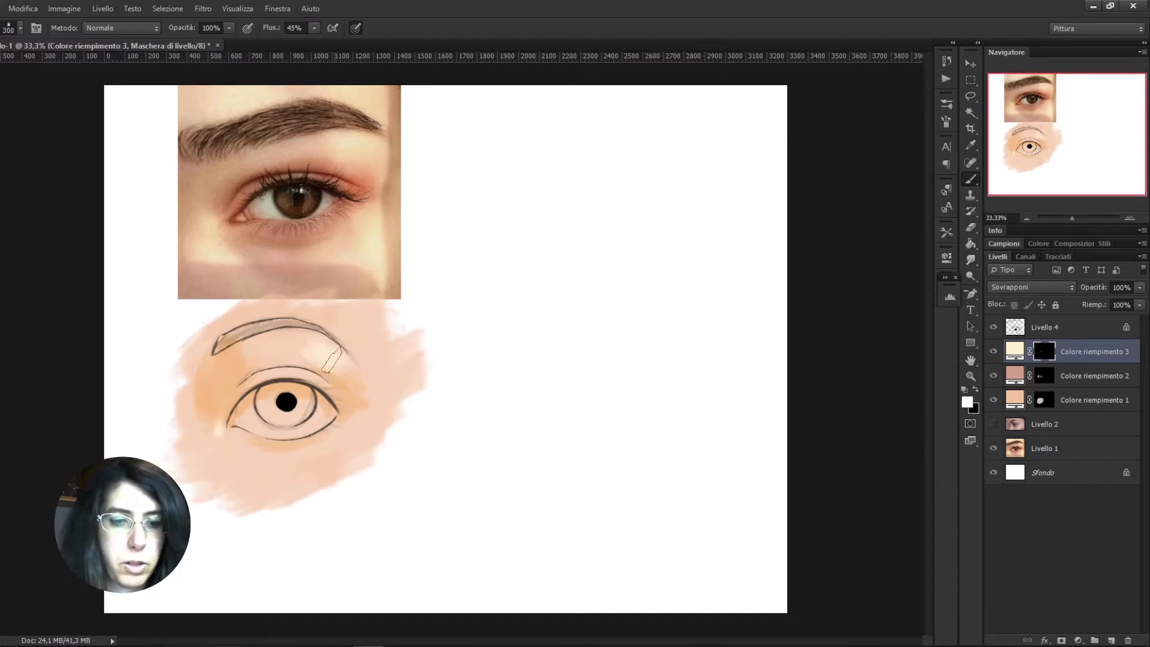
pyautogui.press('r')
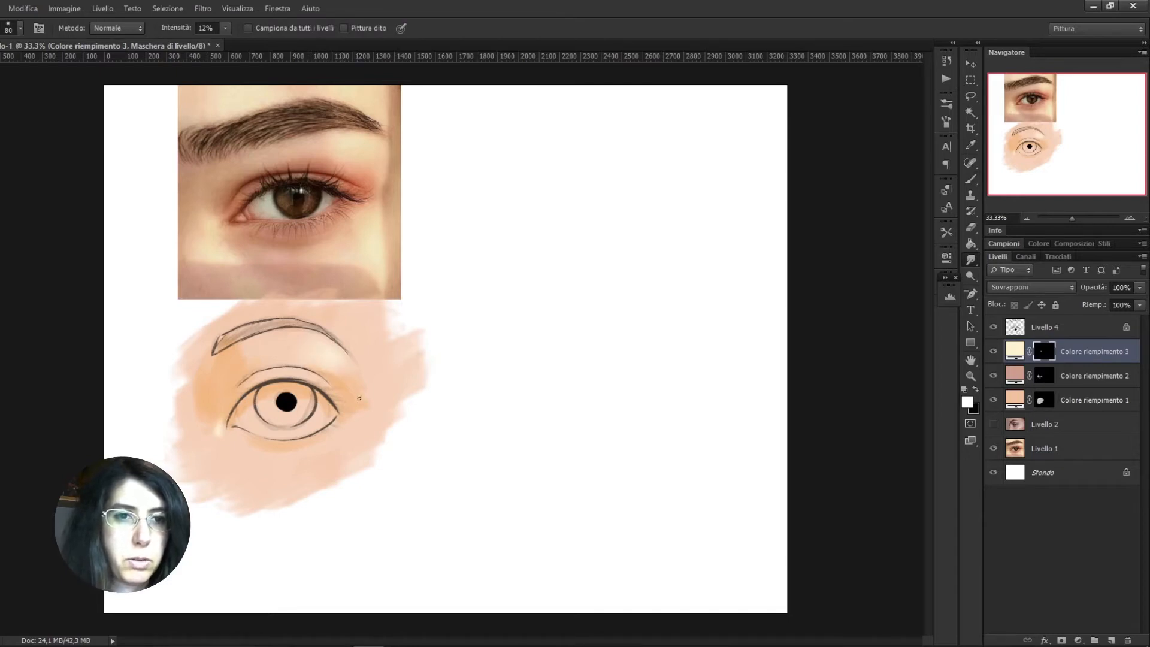
# Paint a thin highlight along the lower eyelid on the same mask with the brush reduced to 125 px
pyautogui.press('b')
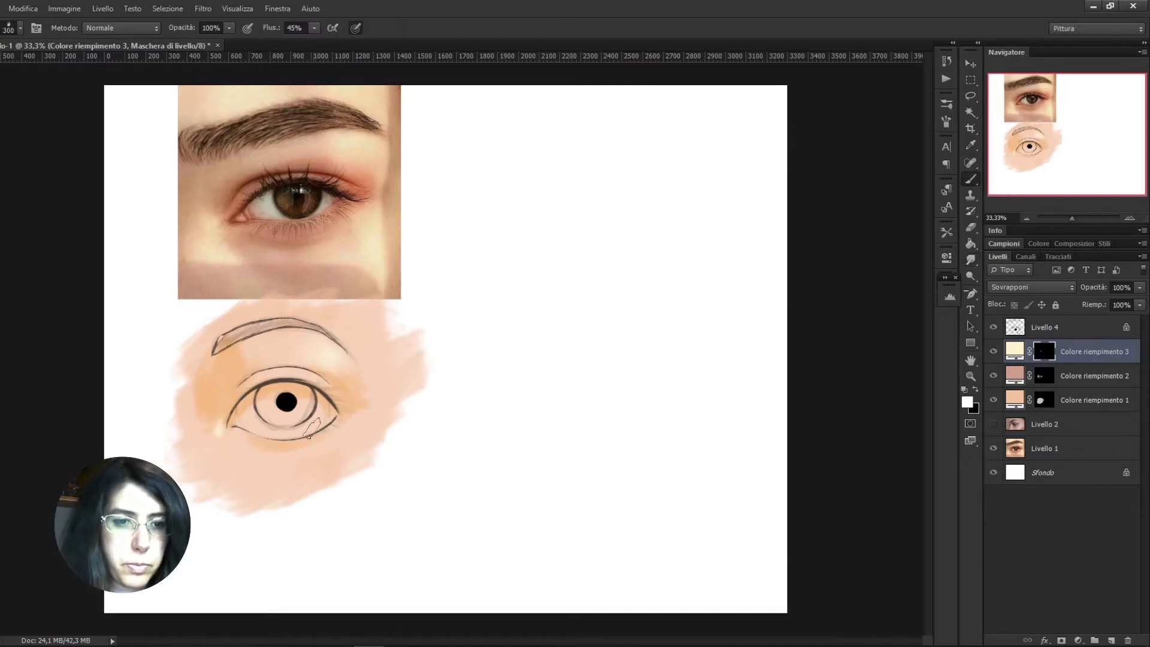
pyautogui.press('[')
pyautogui.press('[')
pyautogui.press('[')
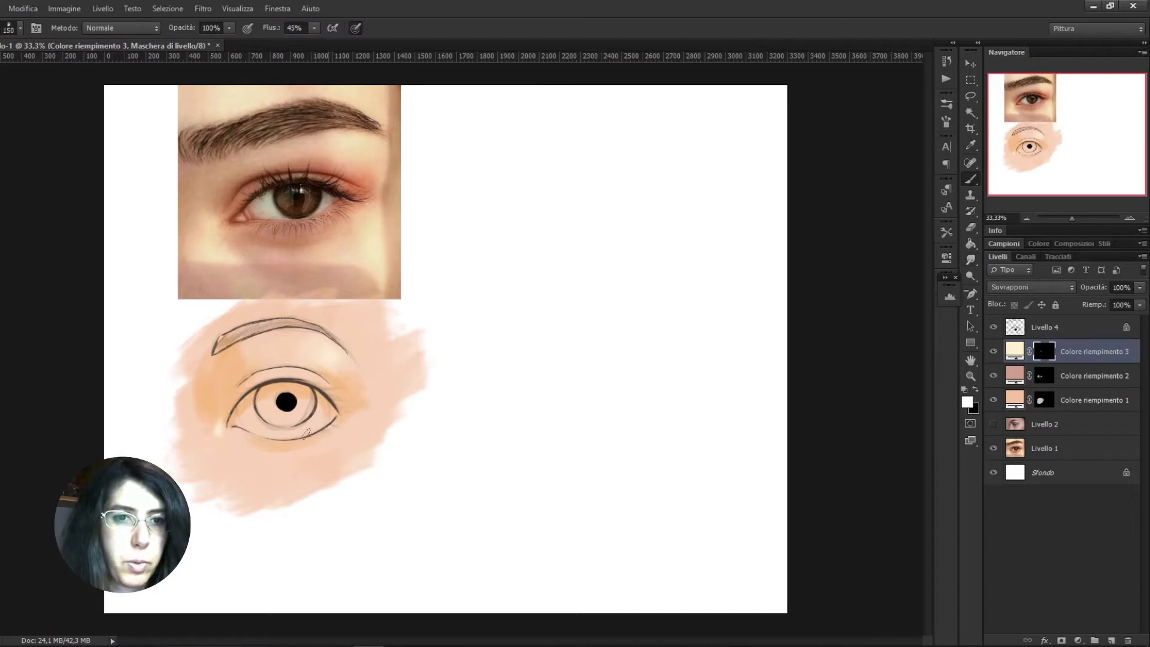
pyautogui.press('[')
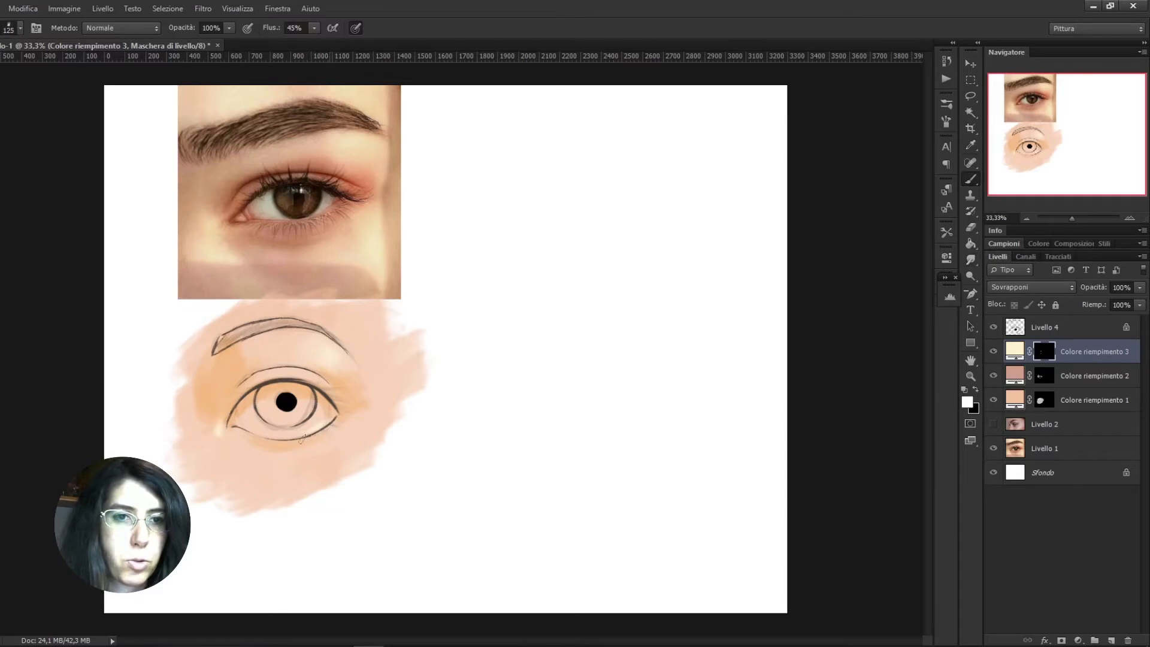
pyautogui.press('[')
# Paint a highlight below the eye's outer corner with a 300 px brush and smudge it softly
pyautogui.press(']')
pyautogui.press(']')
pyautogui.press(']')
pyautogui.press(']')
pyautogui.press(']')
pyautogui.press(']')
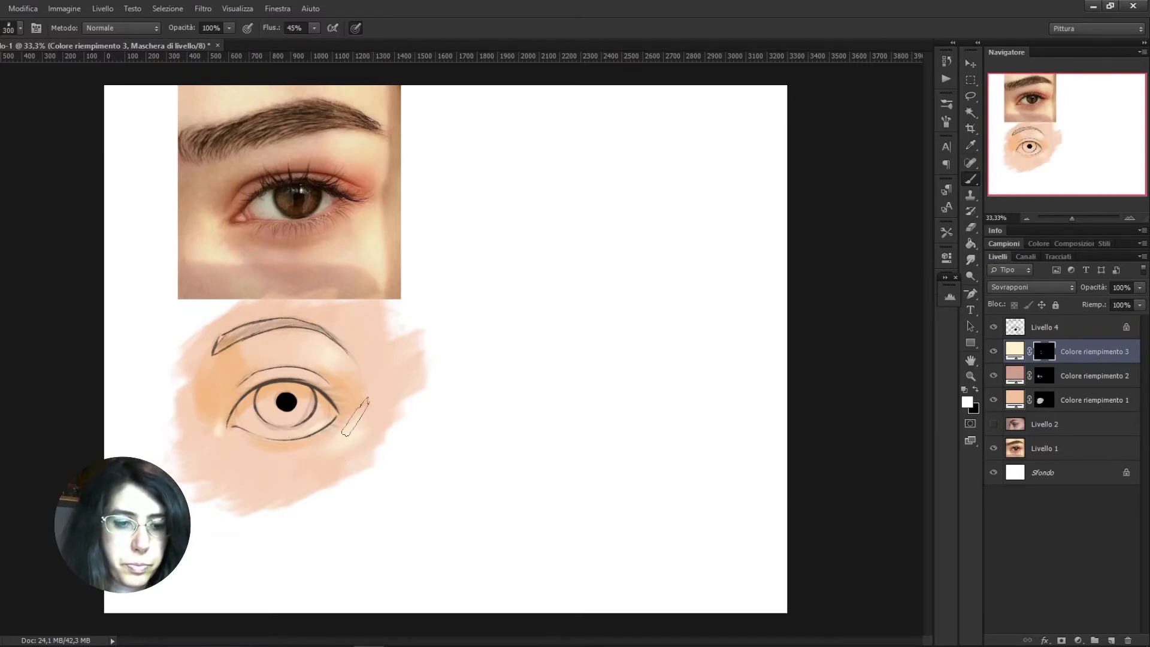
pyautogui.press('r')
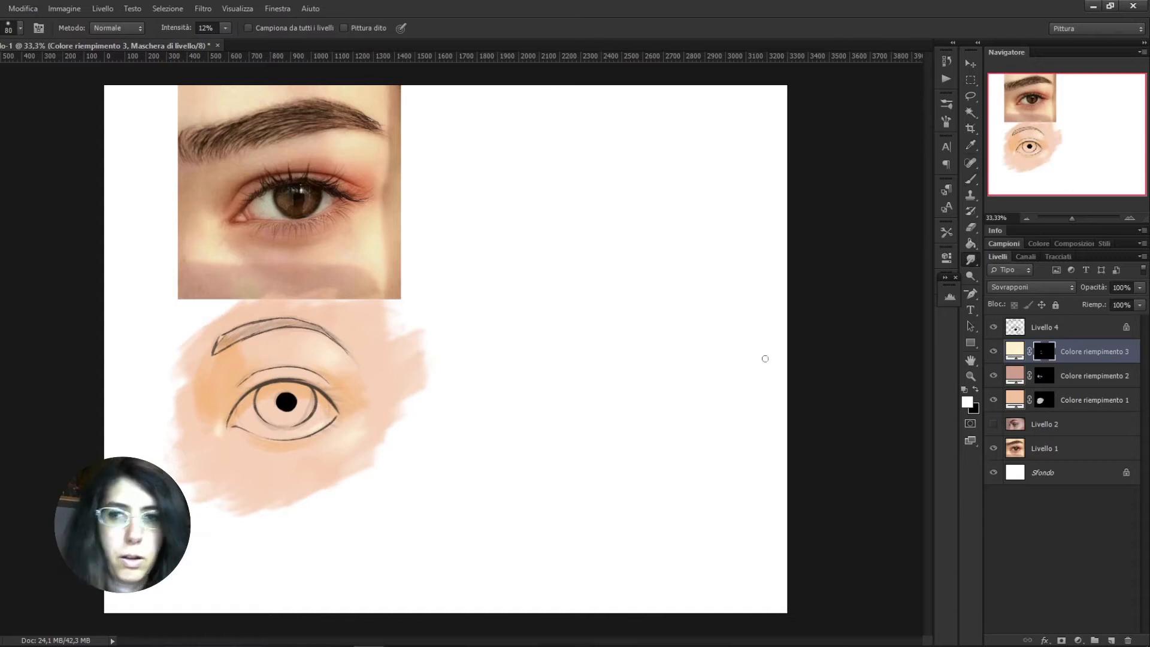
# Extend the shading around the outer eye corner on the dusty pink layer's mask with a 250 px brush
pyautogui.click(1041, 376)
pyautogui.press('b')
pyautogui.press('[')
pyautogui.press('[')
pyautogui.press('[')
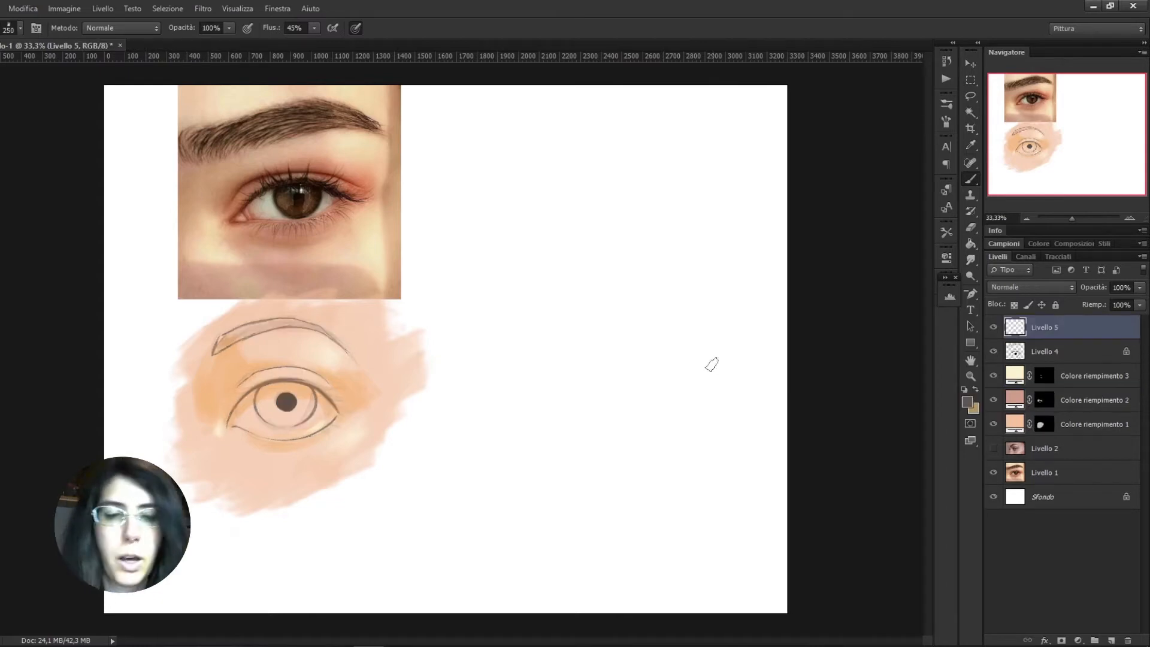
# Darken the upper lash line with a 150 px brush and the outer lower lash line with a smaller one on the top layer
pyautogui.press('[')
pyautogui.press('[')
pyautogui.press('[')
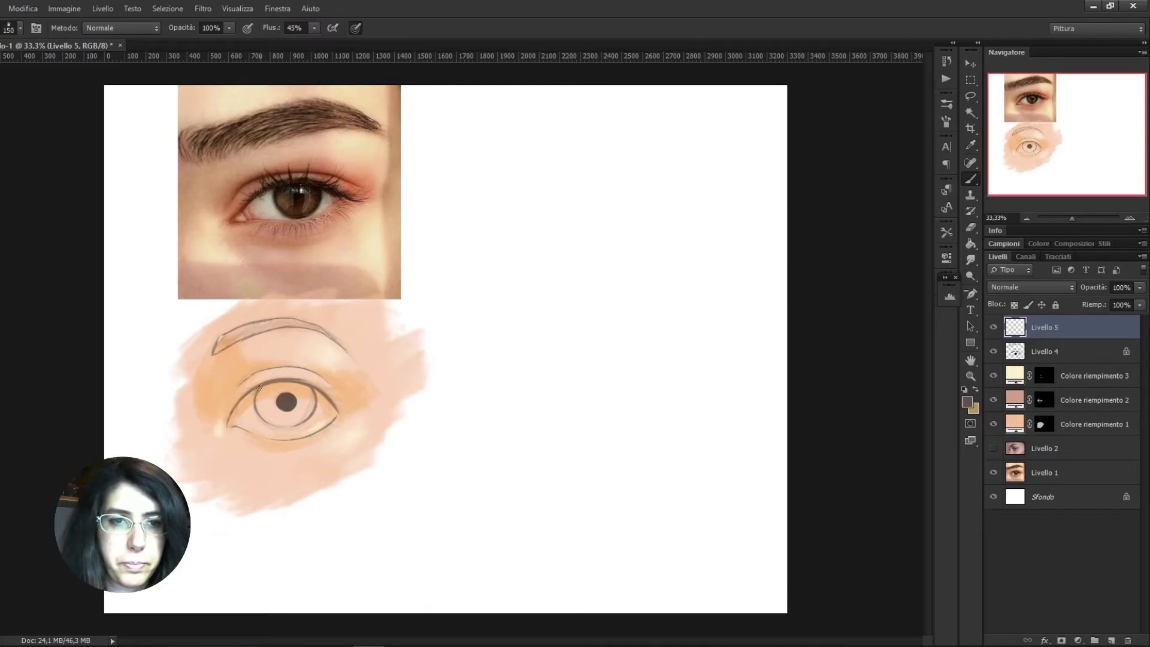
pyautogui.moveTo(241, 399)
pyautogui.mouseDown()
pyautogui.moveTo(311, 383)
pyautogui.moveTo(269, 384)
pyautogui.moveTo(292, 377)
pyautogui.moveTo(303, 385)
pyautogui.moveTo(273, 379)
pyautogui.moveTo(326, 388)
pyautogui.moveTo(340, 415)
pyautogui.mouseUp()
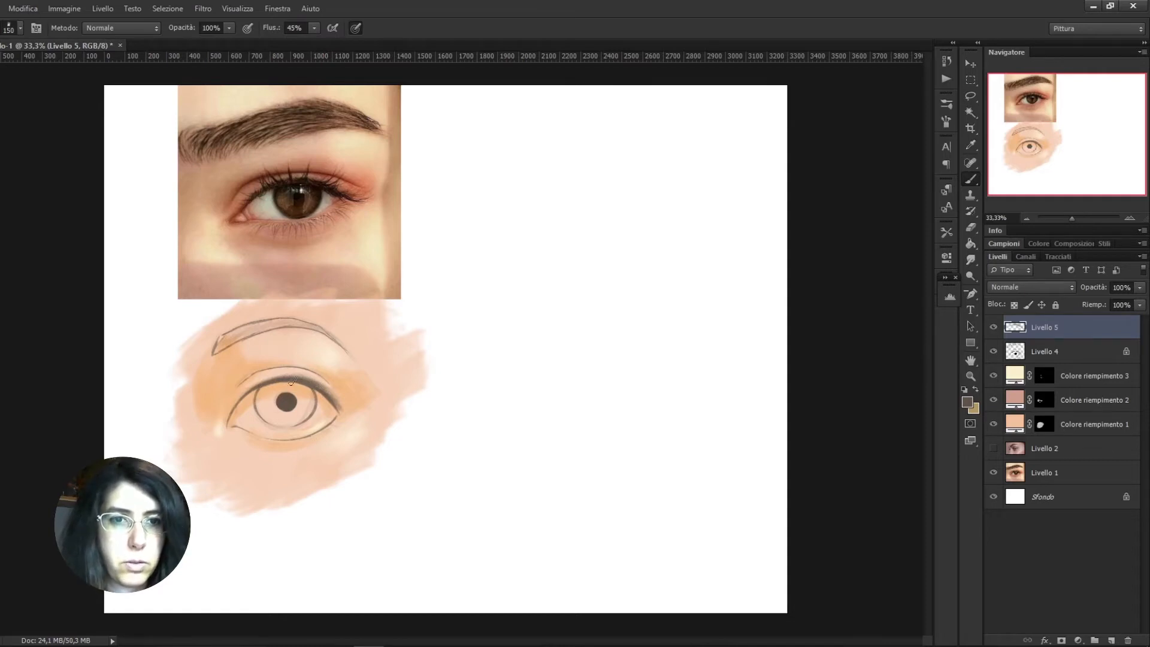
pyautogui.press('[')
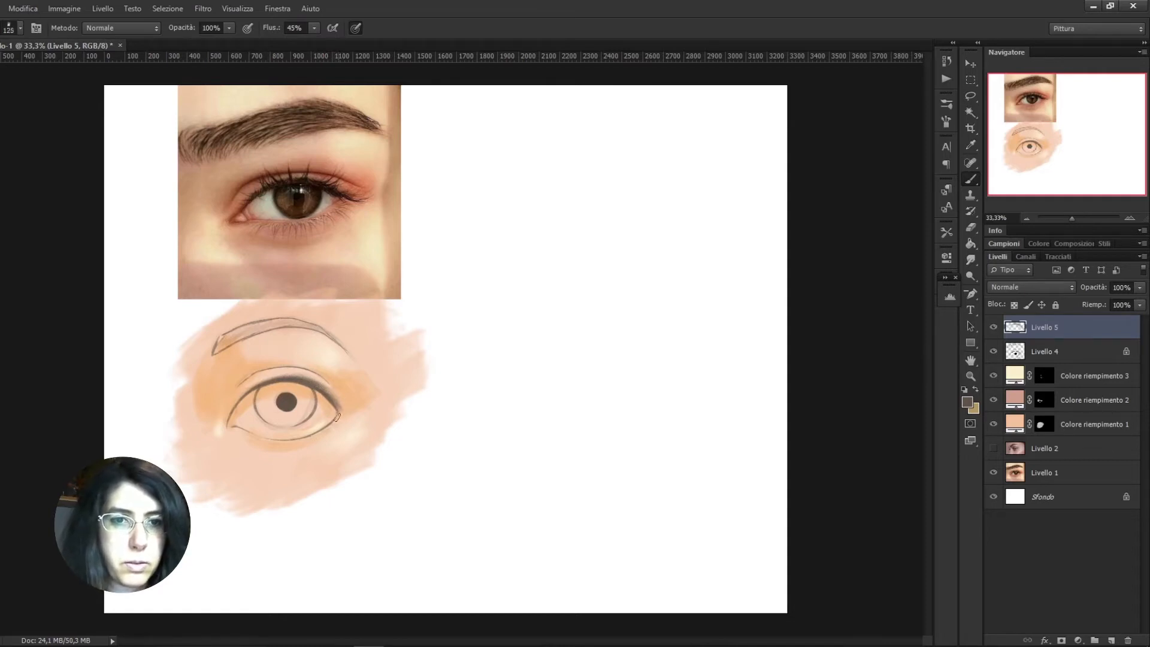
pyautogui.moveTo(336, 421); pyautogui.dragTo(302, 437)
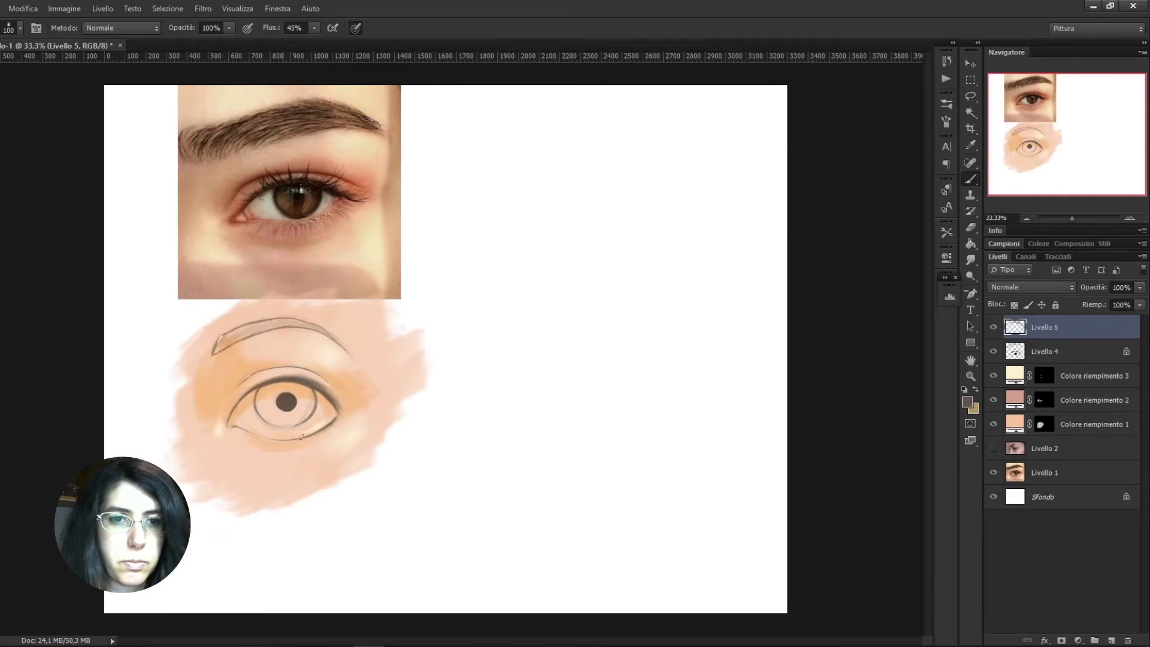
# Darken the outer lash line and paint upper and lower eyelashes with the small round sketch brush at 35 px
pyautogui.moveTo(326, 429); pyautogui.dragTo(340, 416)
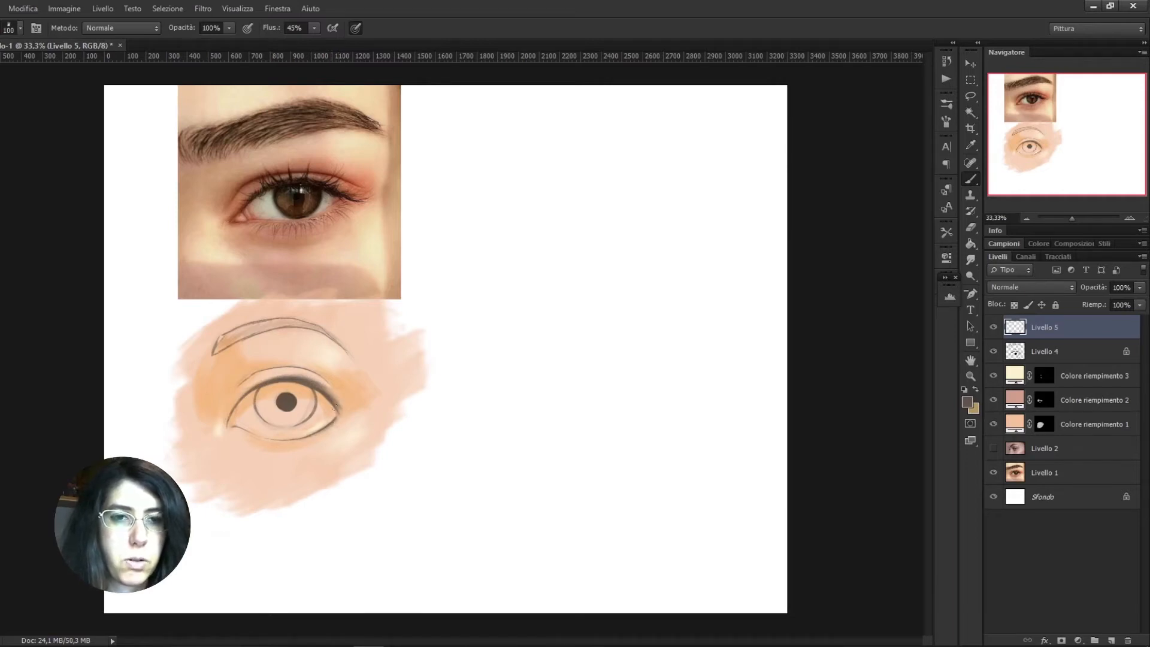
pyautogui.rightClick(310, 372)
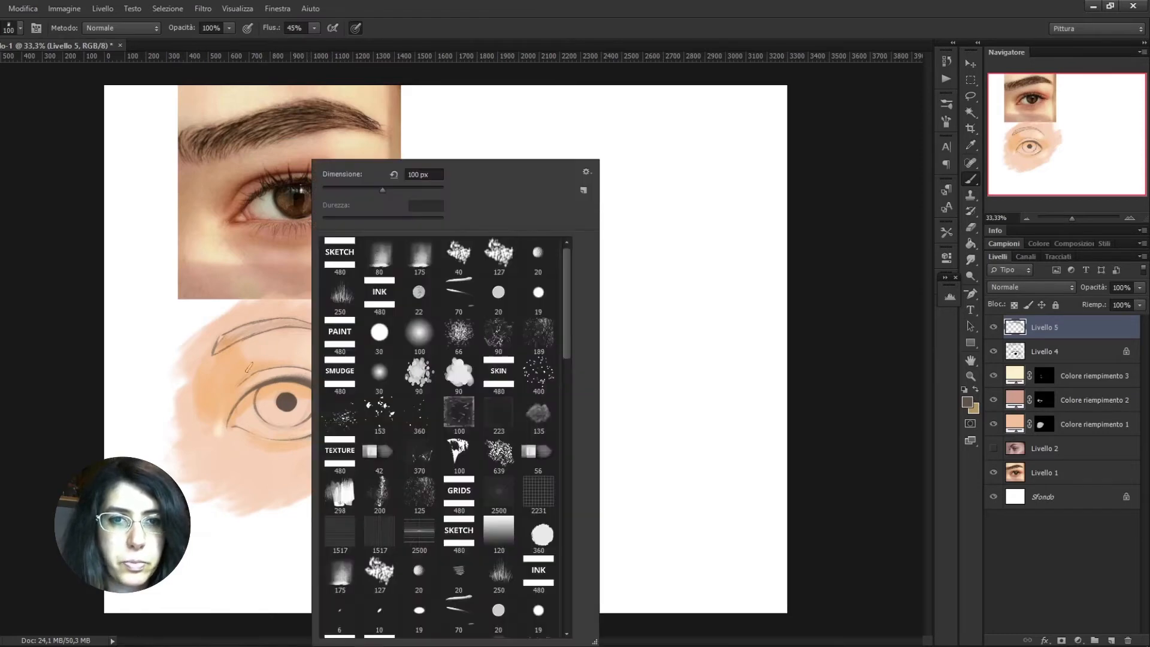
pyautogui.click(540, 254)
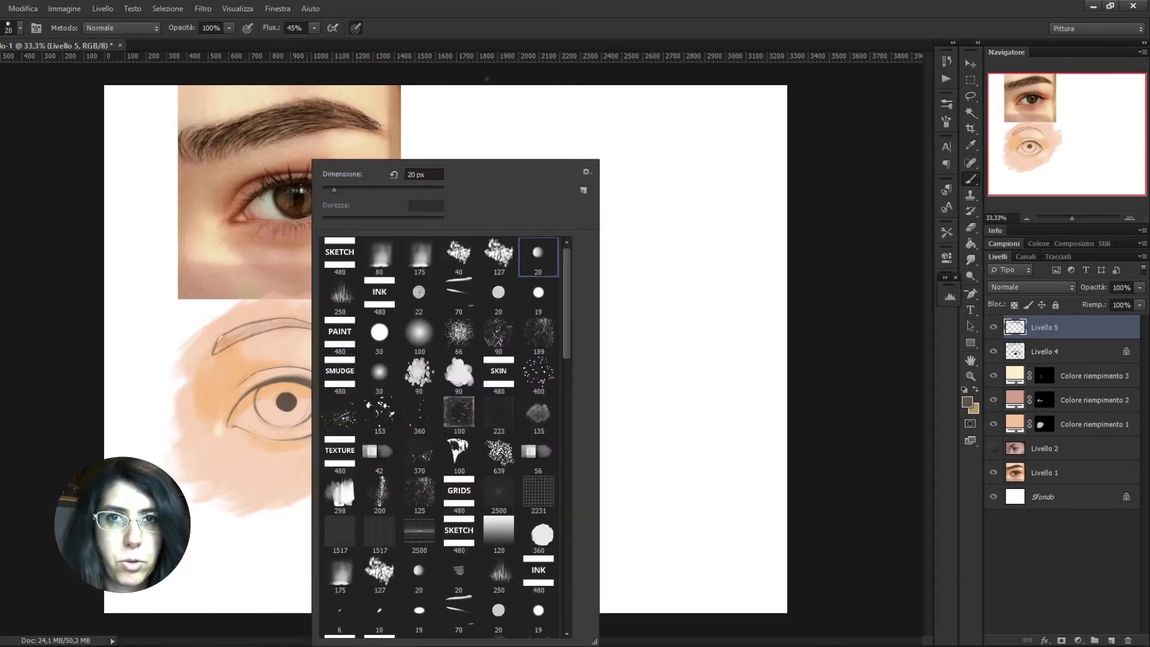
pyautogui.click(430, 122)
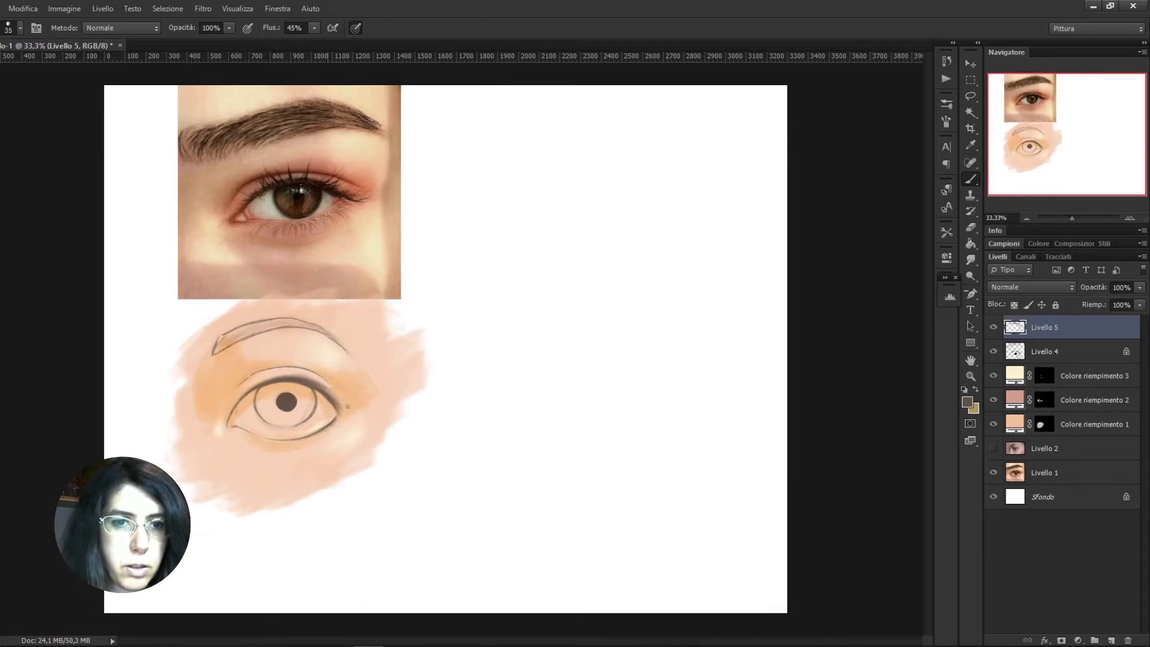
pyautogui.moveTo(334, 402)
pyautogui.mouseDown()
pyautogui.moveTo(364, 405)
pyautogui.moveTo(352, 394)
pyautogui.mouseUp()
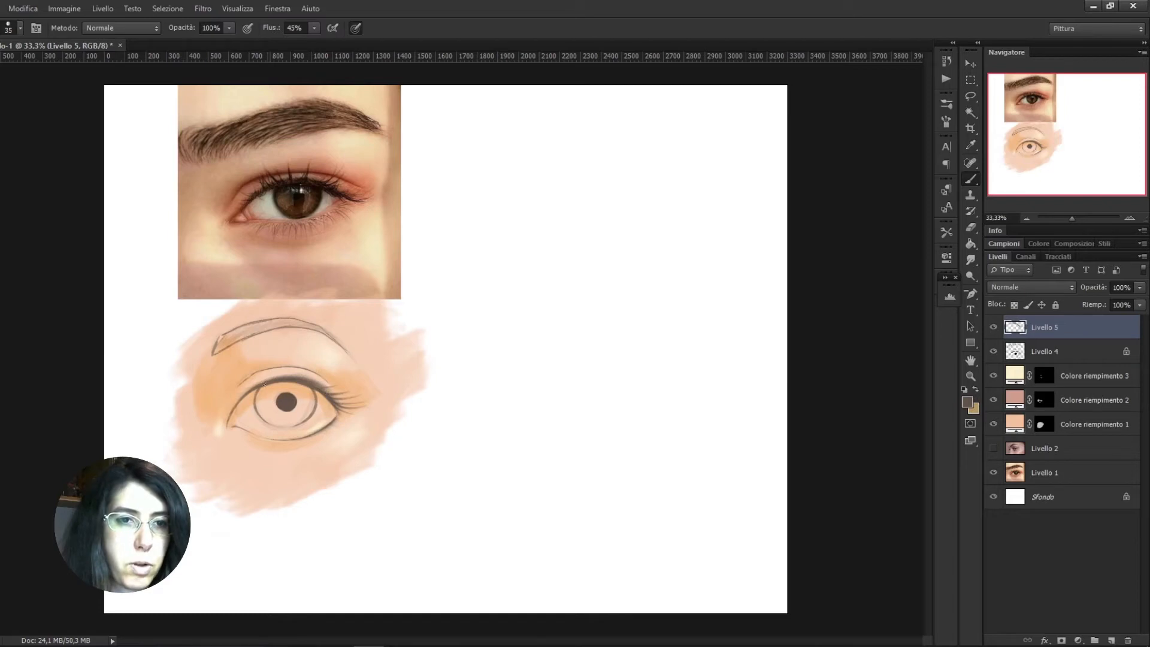
pyautogui.moveTo(256, 392); pyautogui.dragTo(237, 400)
pyautogui.moveTo(301, 382); pyautogui.dragTo(318, 386)
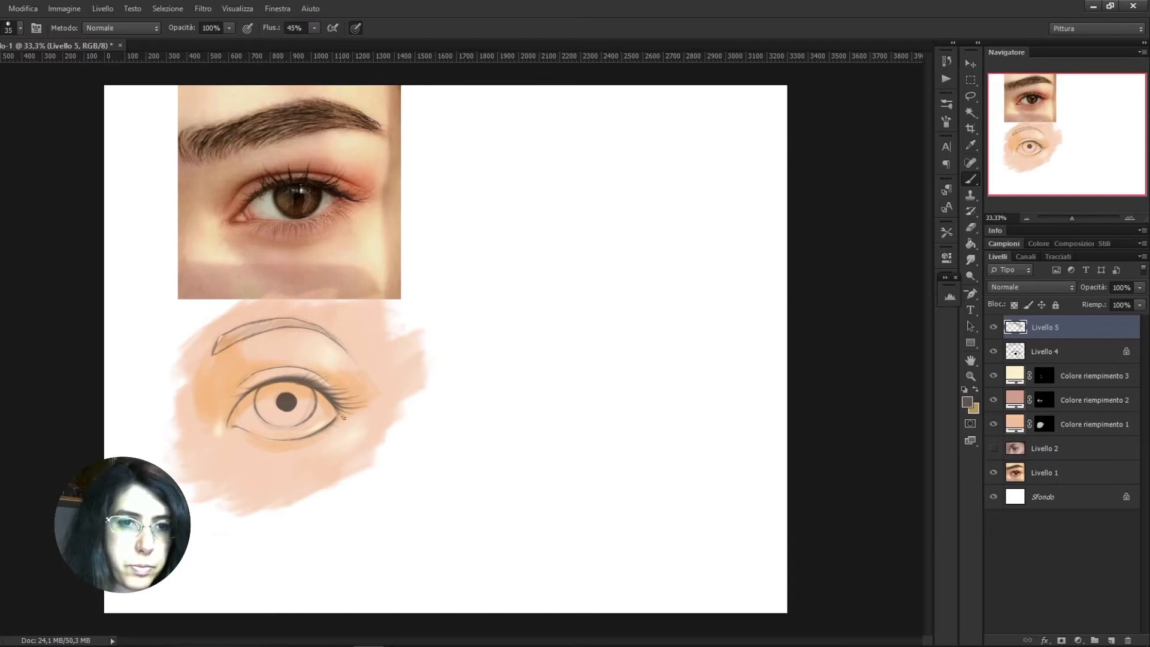
pyautogui.moveTo(240, 434); pyautogui.dragTo(276, 448)
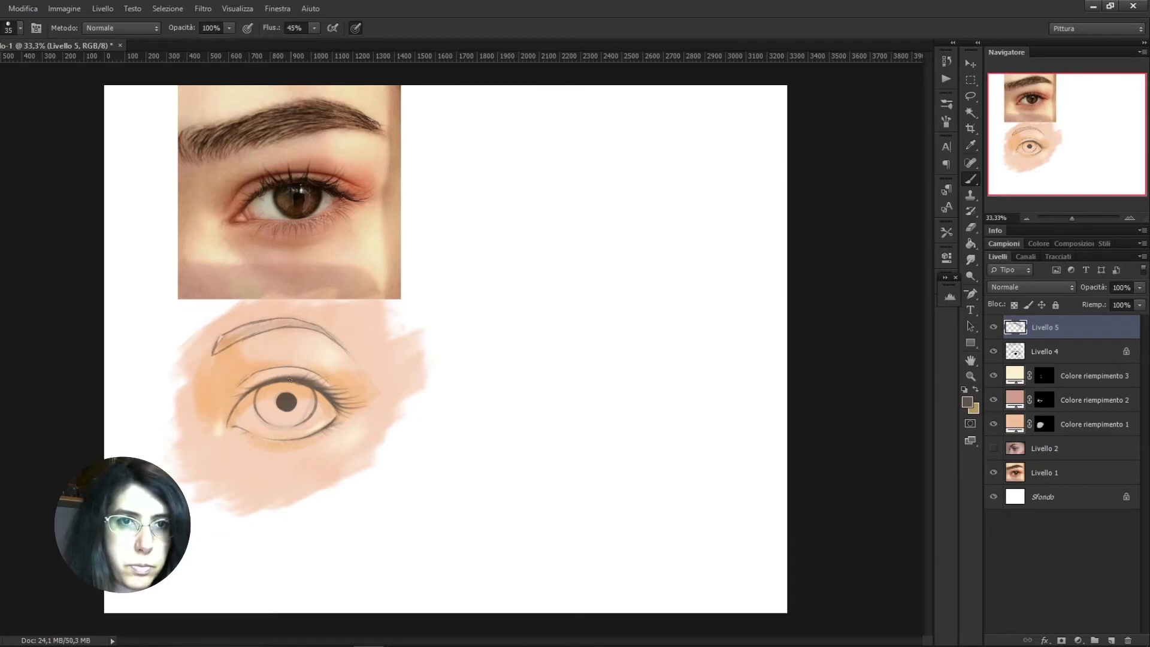
pyautogui.moveTo(315, 382); pyautogui.dragTo(349, 396)
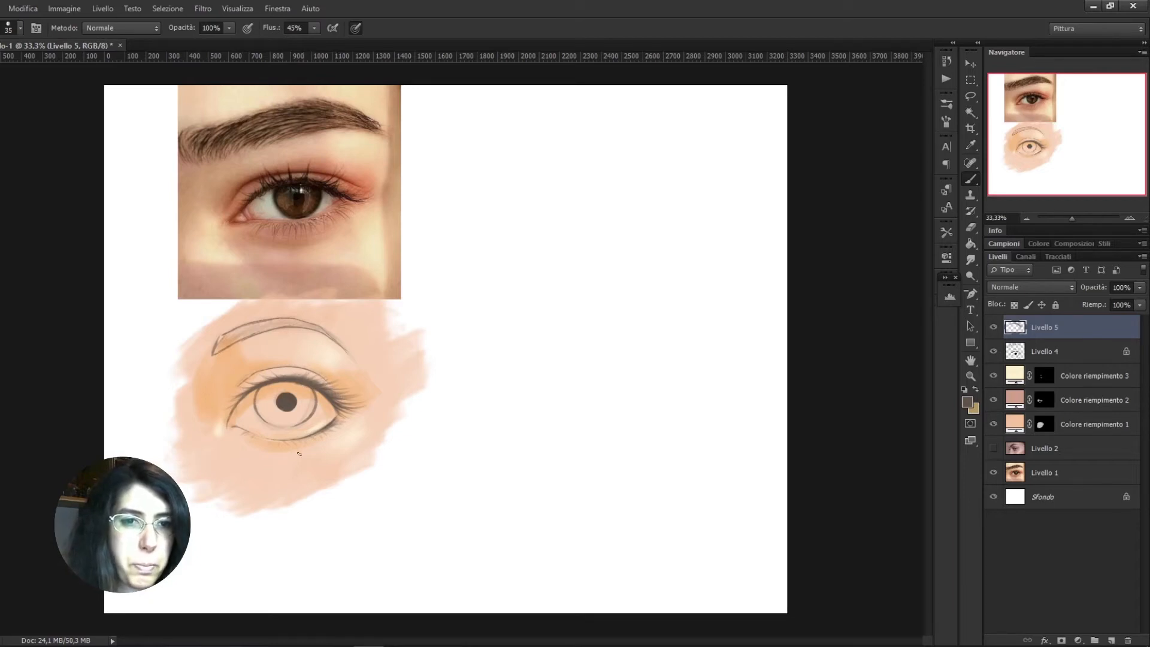
# Set the foreground colour to #1e1c1a and darken the upper lash line and pupil on the top layer with an 80 px brush
pyautogui.click(1045, 400)
pyautogui.click(1046, 328)
pyautogui.click(967, 402)
pyautogui.click(547, 335)
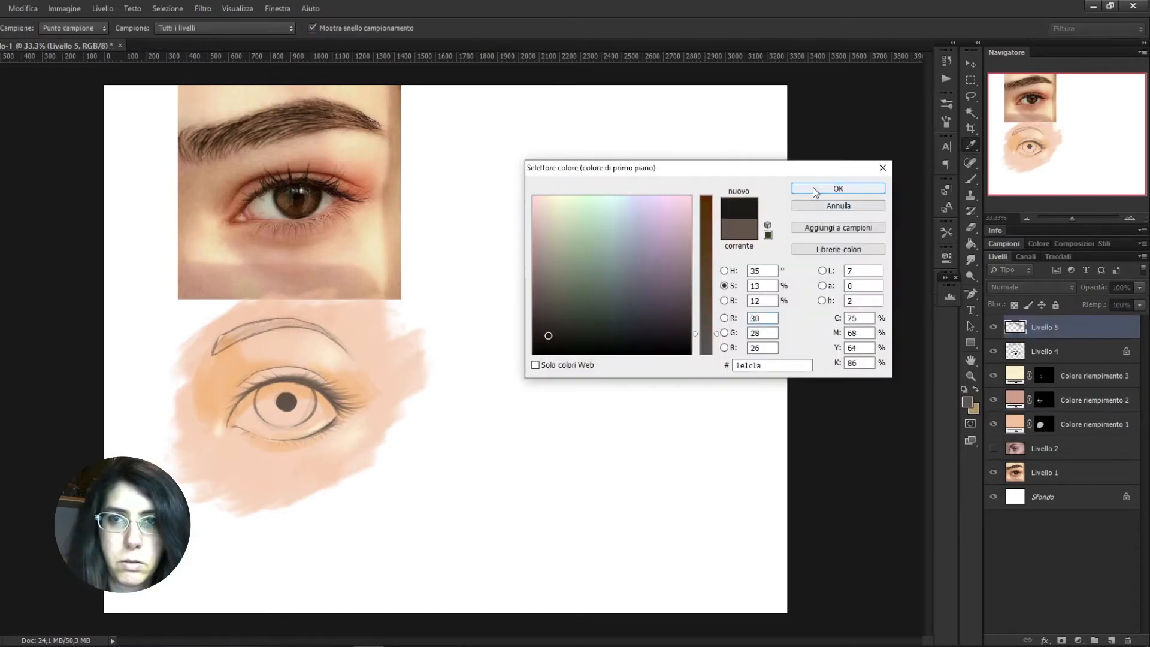
pyautogui.click(817, 191)
pyautogui.rightClick(301, 383)
pyautogui.moveTo(257, 385)
pyautogui.mouseDown()
pyautogui.moveTo(301, 380)
pyautogui.moveTo(330, 395)
pyautogui.mouseUp()
pyautogui.moveTo(243, 396)
pyautogui.mouseDown()
pyautogui.moveTo(267, 384)
pyautogui.moveTo(331, 399)
pyautogui.mouseUp()
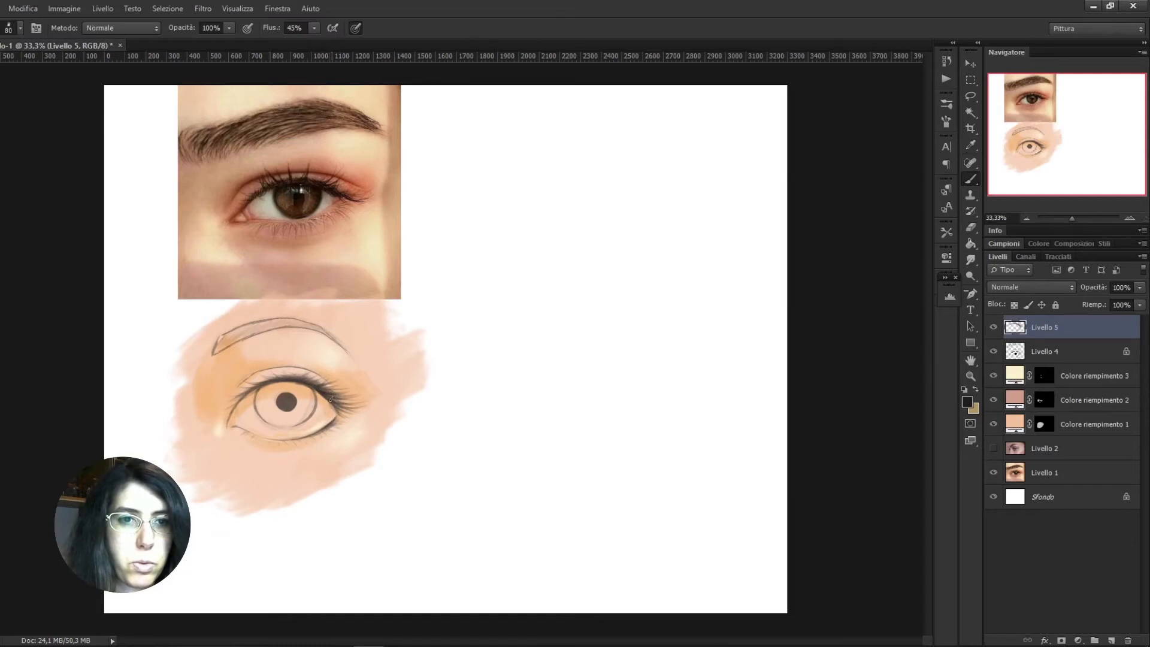
pyautogui.moveTo(287, 397); pyautogui.dragTo(286, 408)
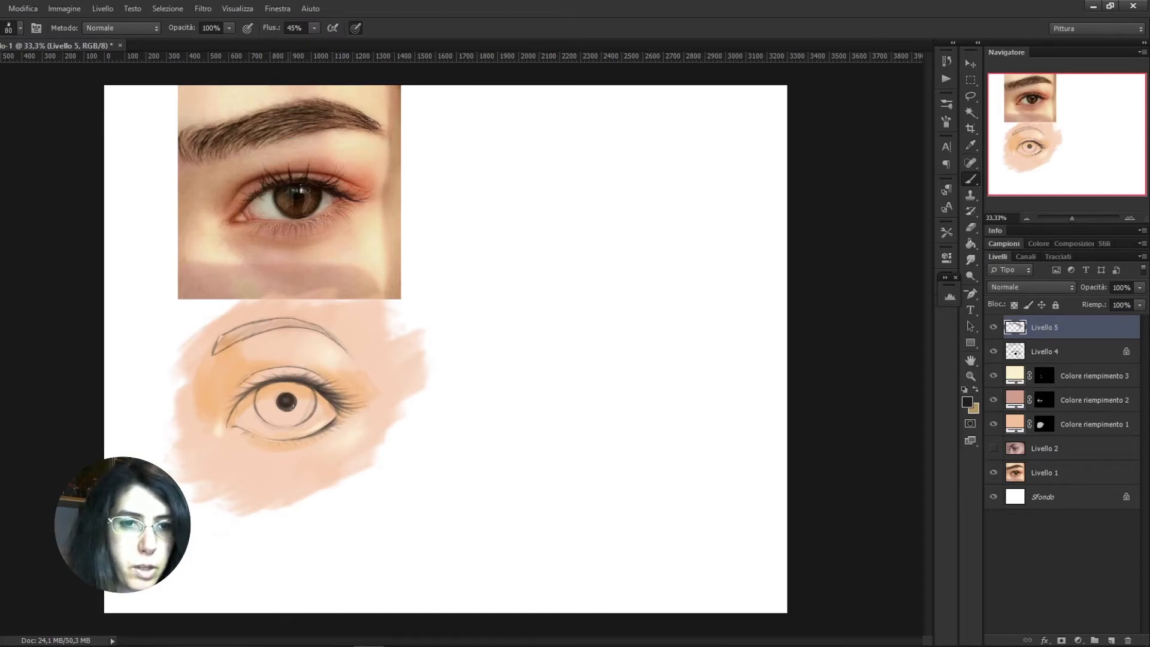
# Add a new layer directly above the peach skin-colour fill layer
pyautogui.click(1076, 382)
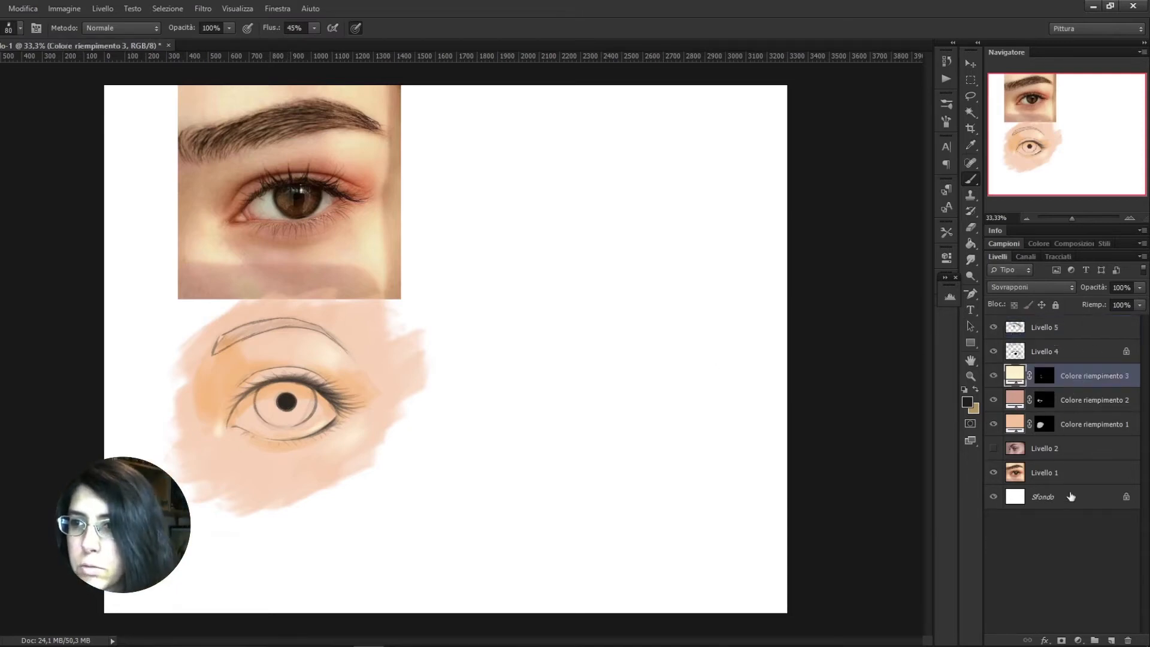
pyautogui.click(1074, 422)
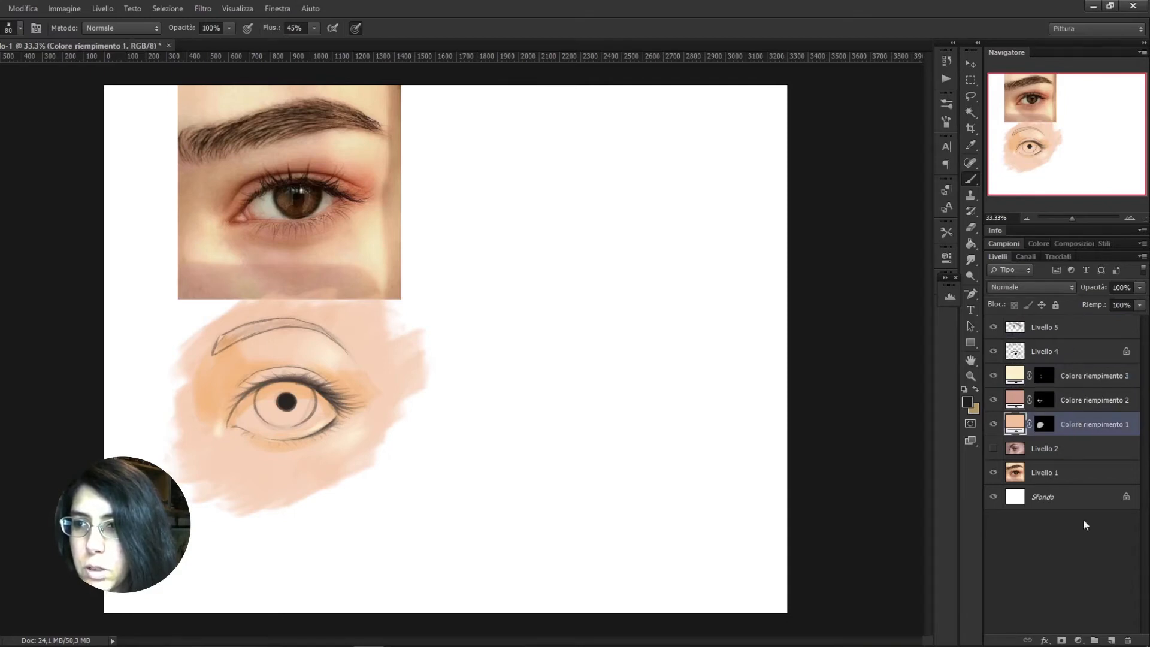
pyautogui.click(1112, 640)
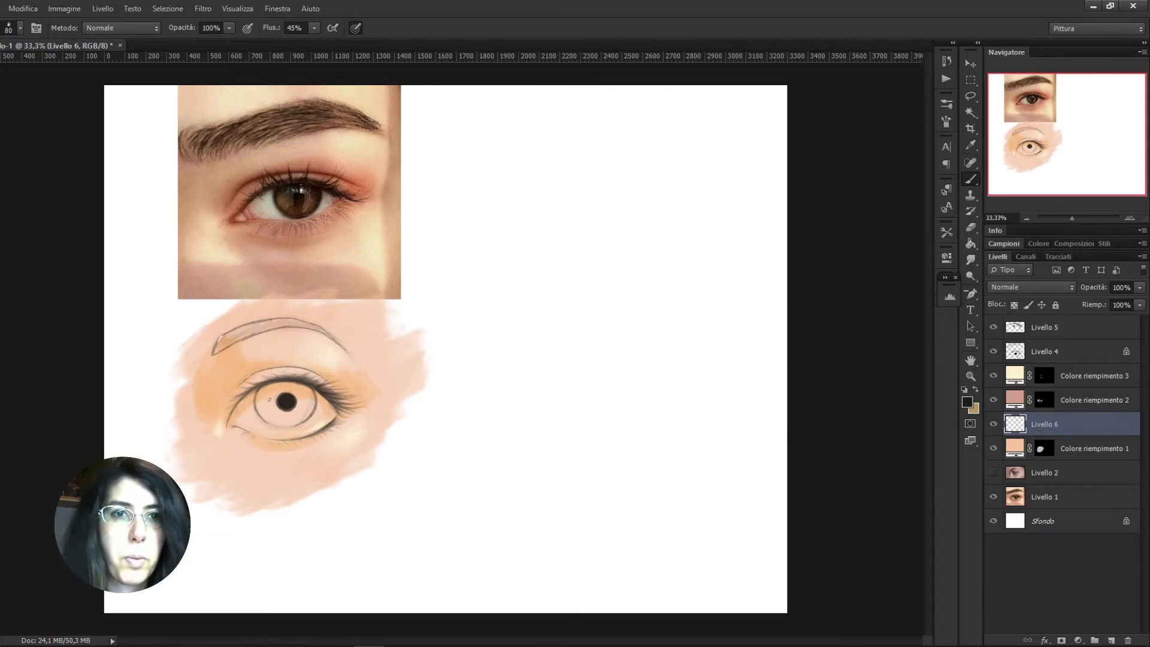
# Sample the eye white in the reference photo and lighten it to #e7ddc9 as the foreground colour
pyautogui.click(969, 403)
pyautogui.click(309, 363)
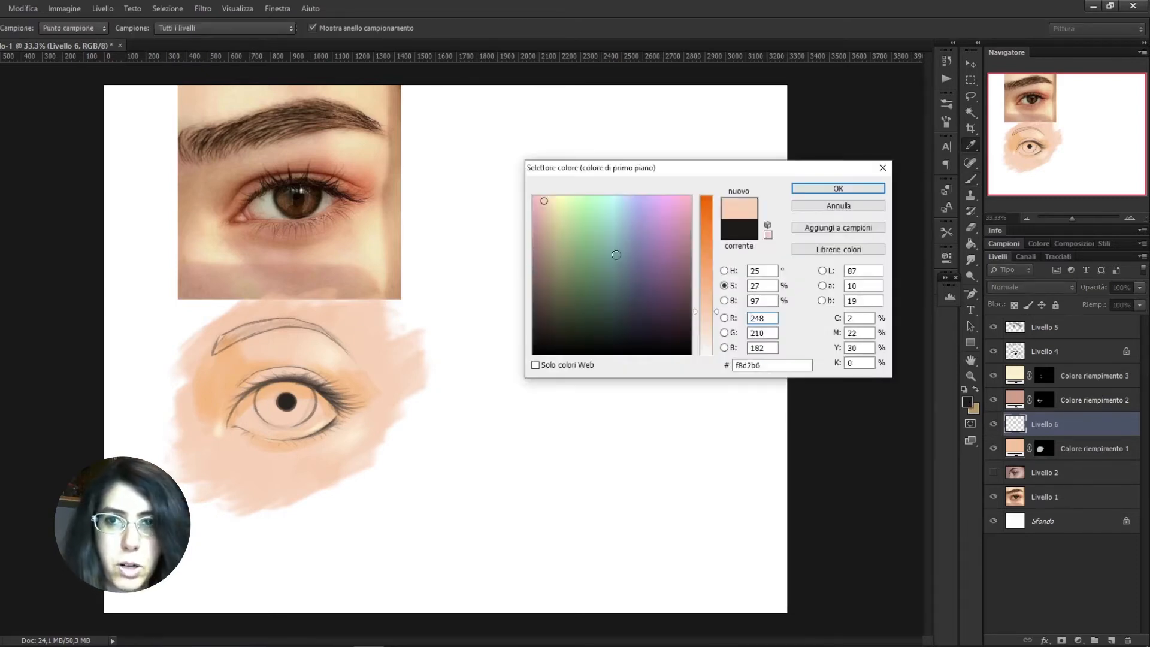
pyautogui.moveTo(706, 315); pyautogui.dragTo(706, 329)
pyautogui.moveTo(545, 200); pyautogui.dragTo(608, 207)
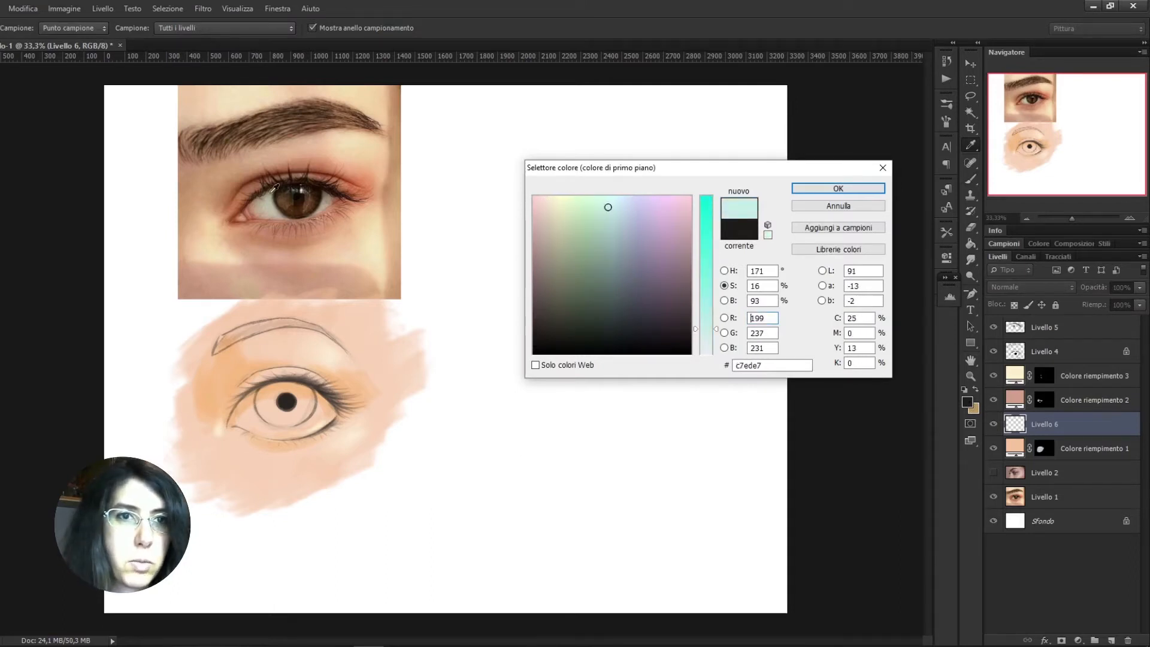
pyautogui.click(275, 199)
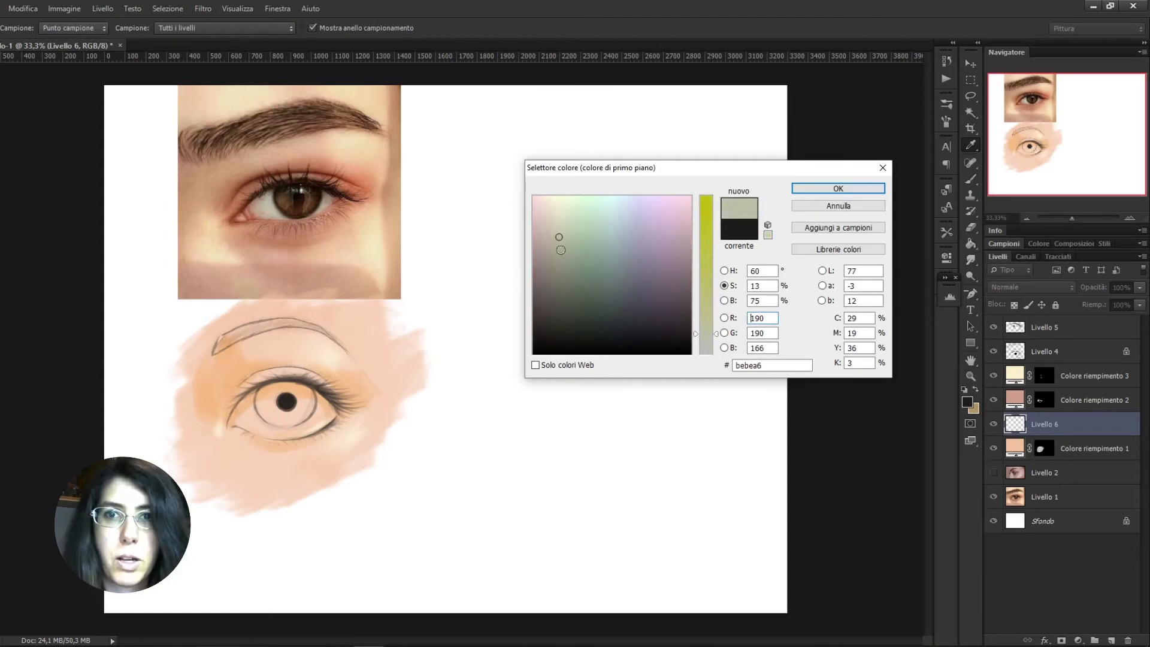
pyautogui.click(261, 199)
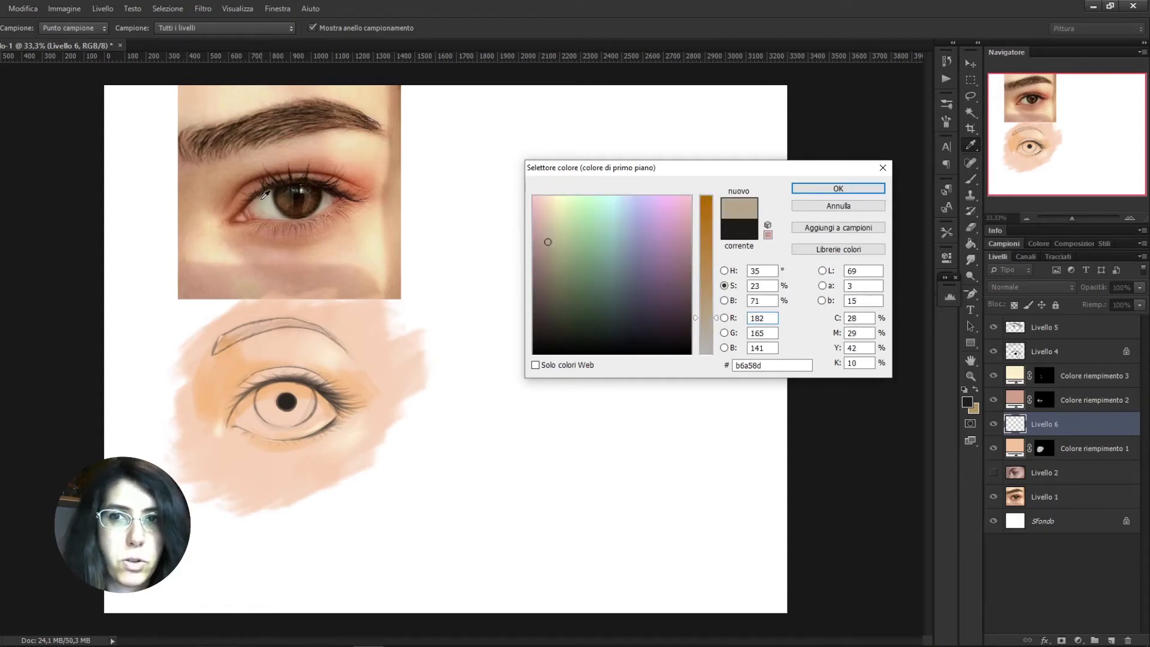
pyautogui.click(268, 207)
pyautogui.click(270, 205)
pyautogui.click(265, 202)
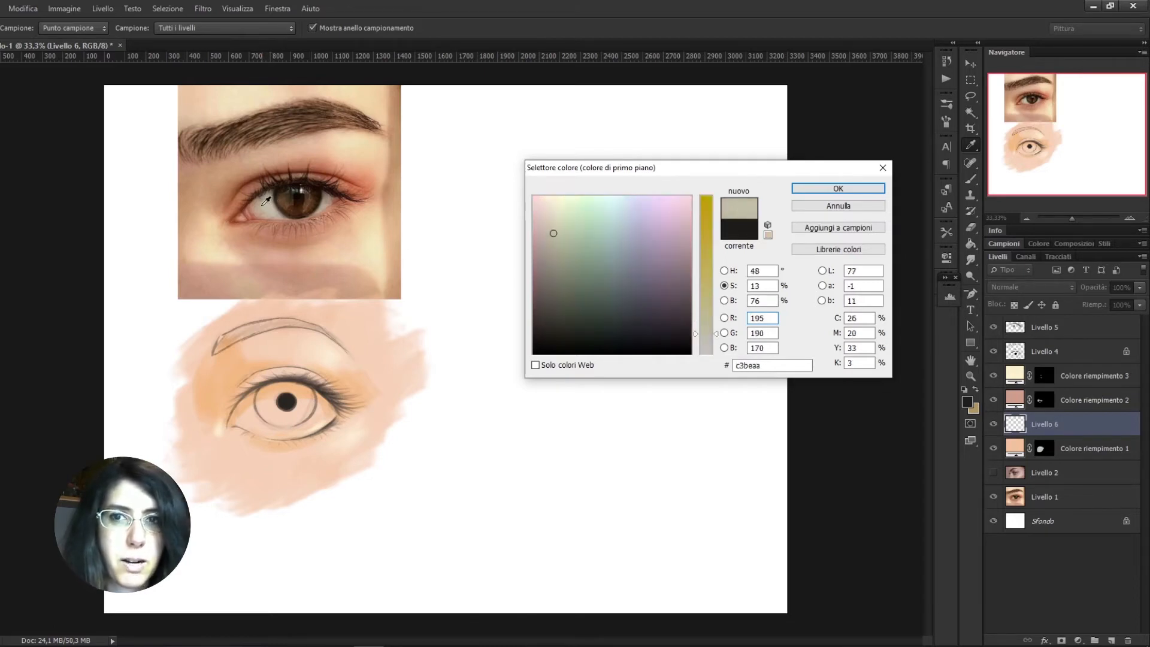
pyautogui.moveTo(554, 234); pyautogui.dragTo(550, 211)
pyautogui.moveTo(706, 327); pyautogui.dragTo(706, 337)
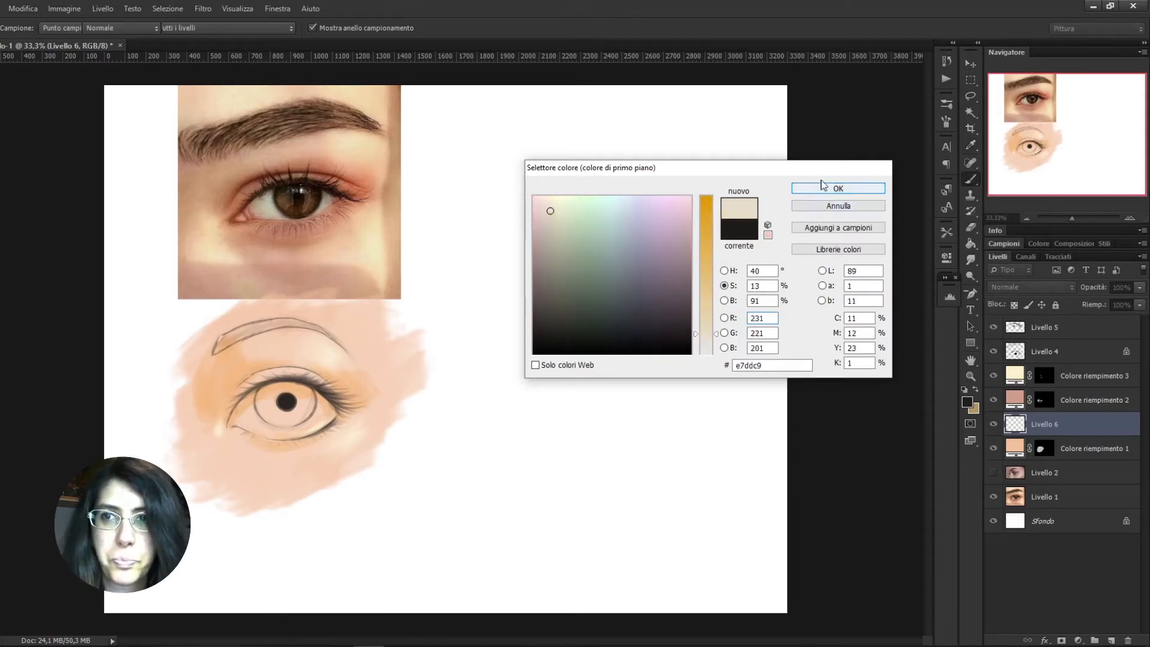
pyautogui.click(827, 188)
# Paint the white of the eye around the iris on the new layer with a 150 px brush
pyautogui.press('b')
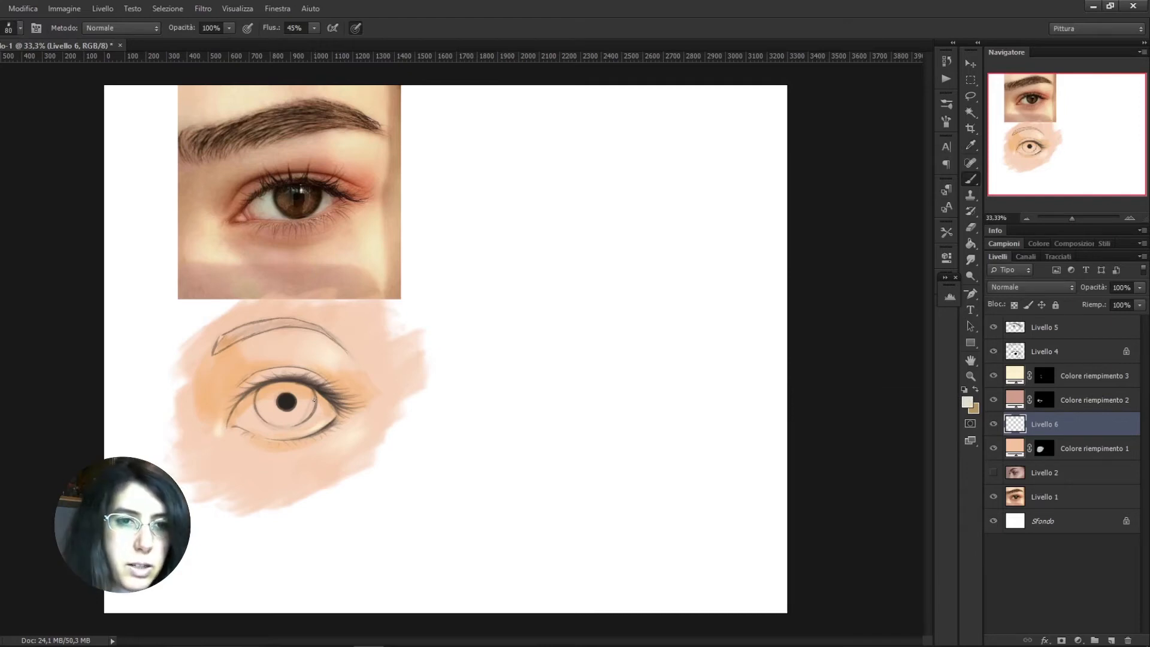
pyautogui.press(']')
pyautogui.press(']')
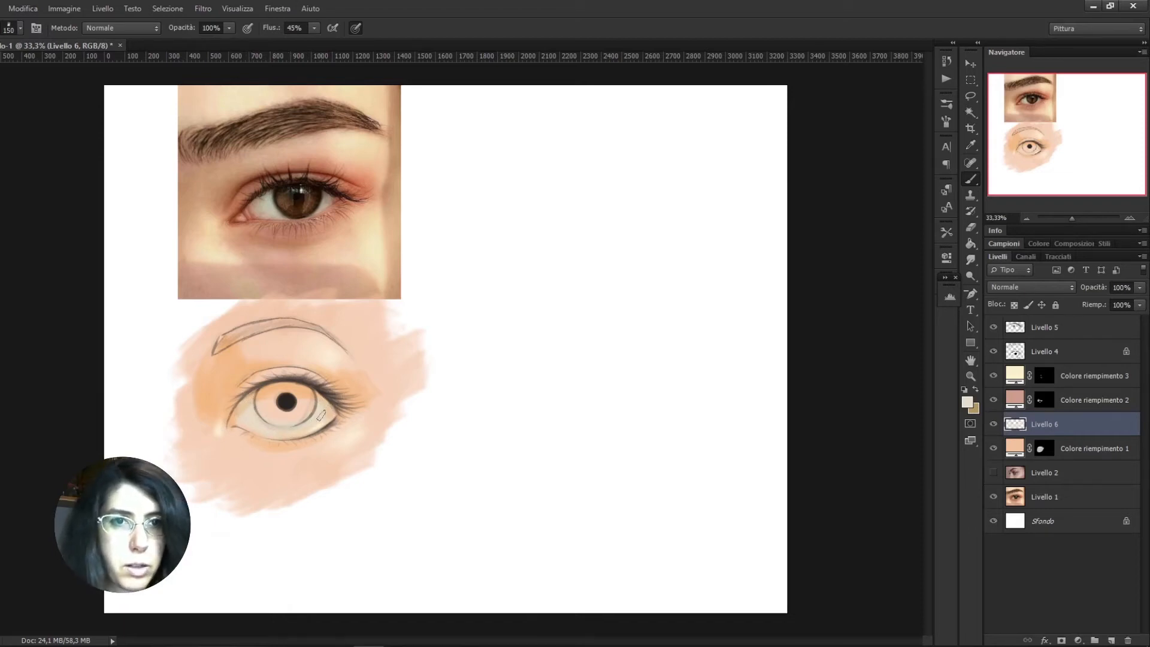
# Tint the inner eye corner and lower waterline with a salmon pink swatch, and soften them with a sampled pale tone
pyautogui.click(1005, 242)
pyautogui.click(1016, 255)
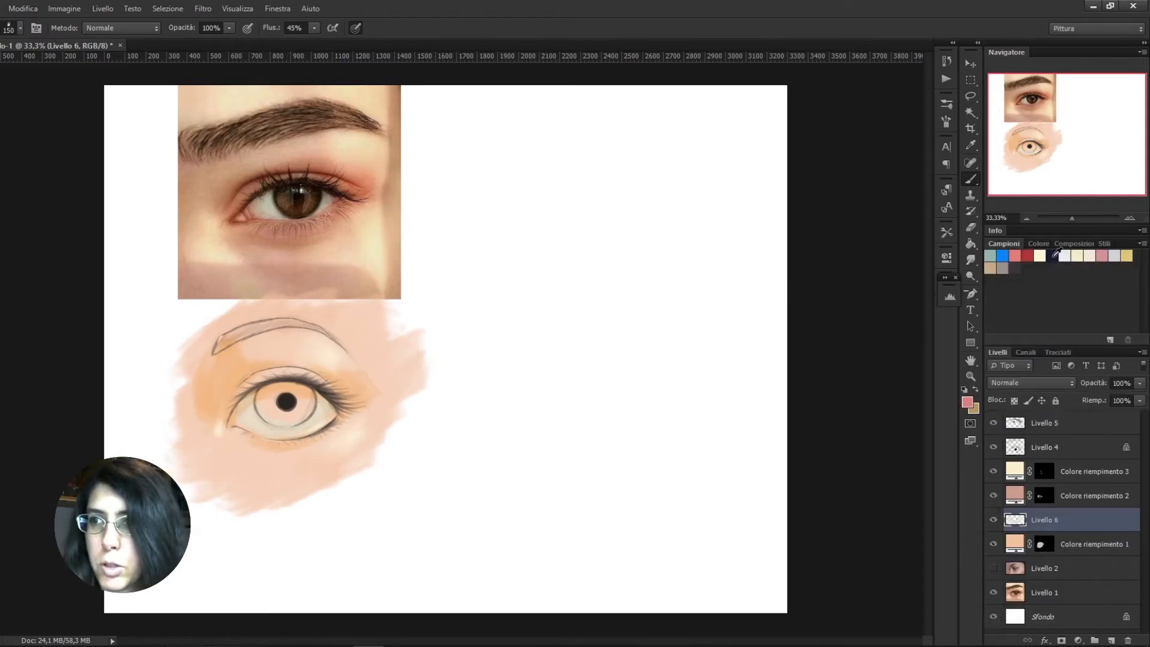
pyautogui.click(1002, 242)
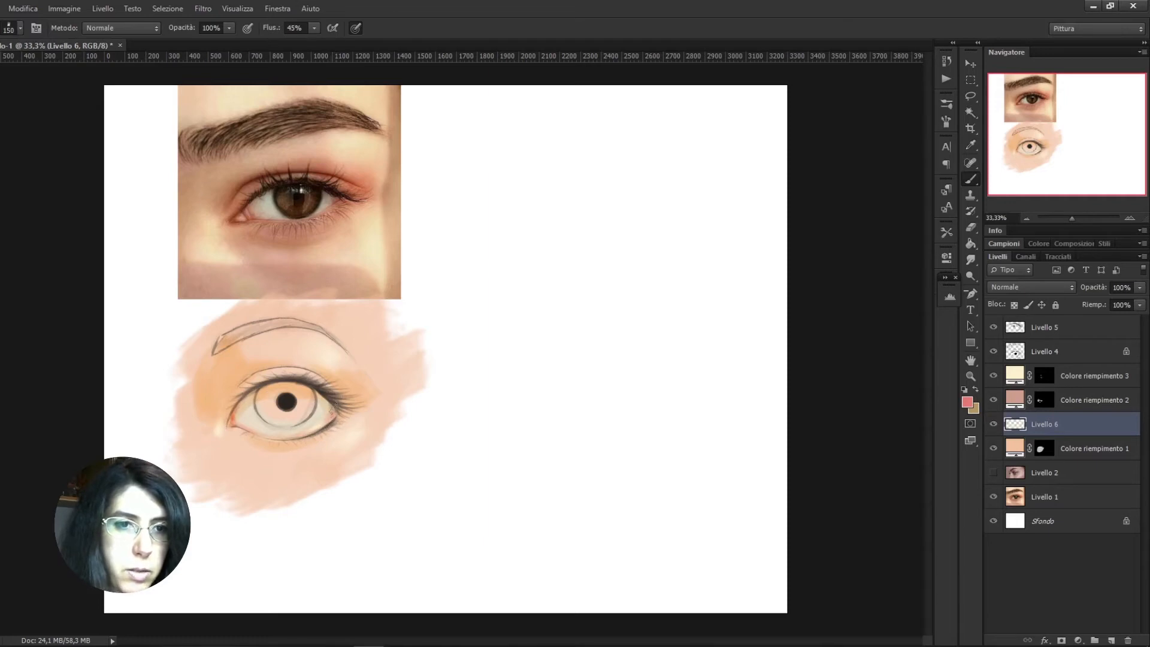
pyautogui.moveTo(311, 384); pyautogui.dragTo(332, 419)
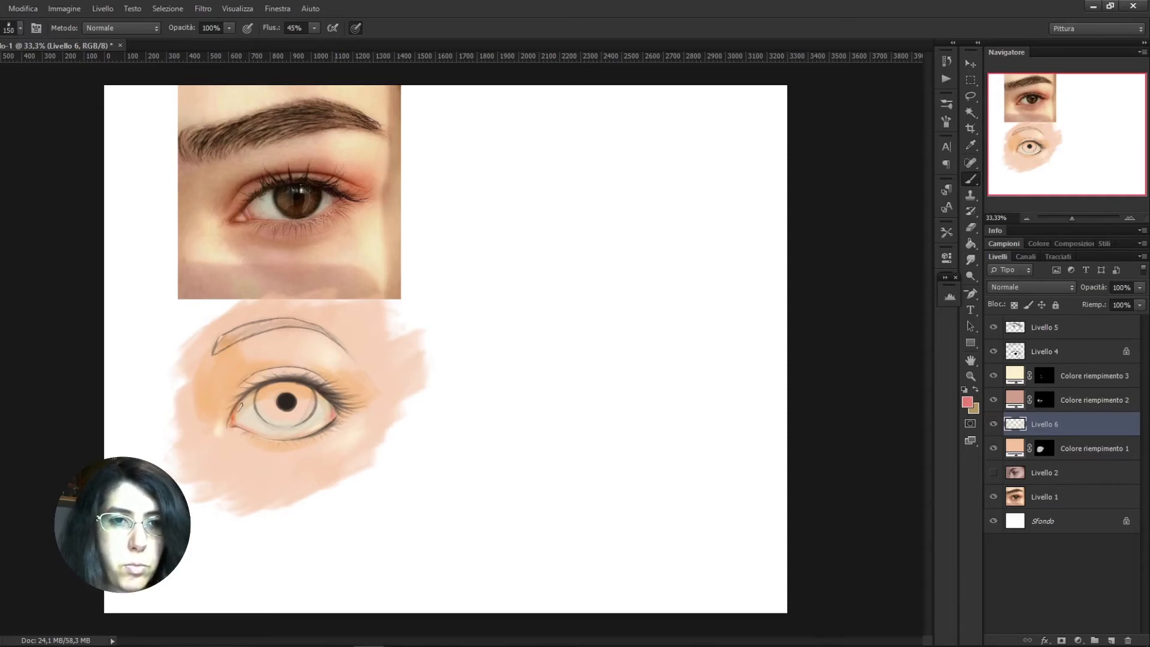
pyautogui.moveTo(242, 430); pyautogui.dragTo(315, 427)
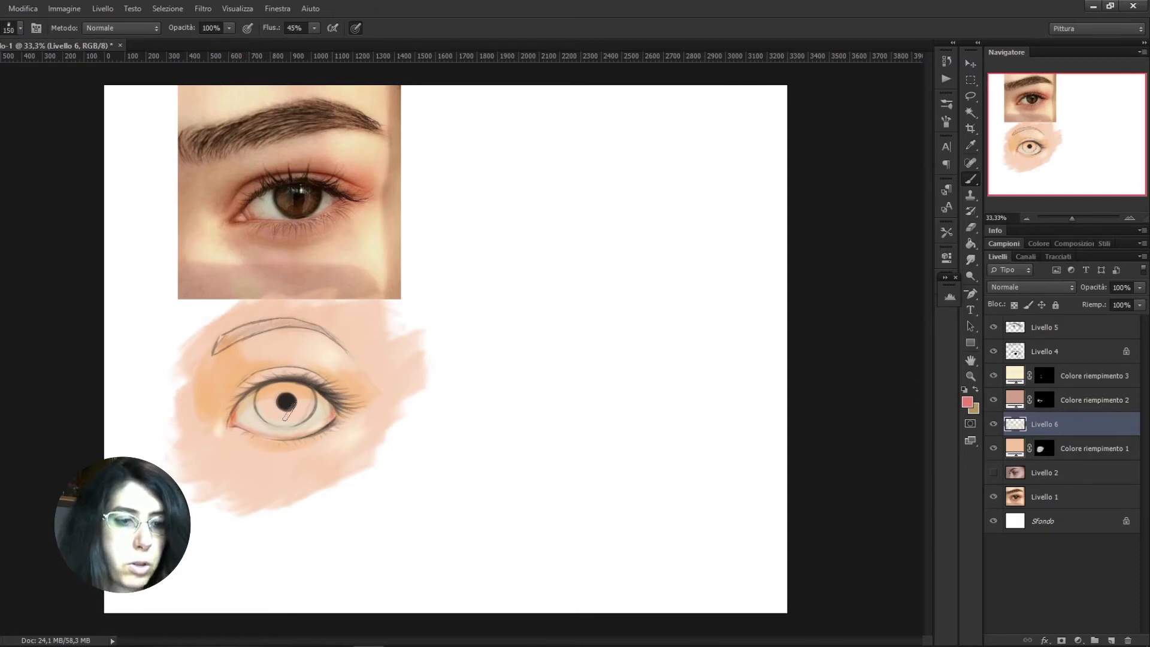
pyautogui.keyDown('alt'); pyautogui.click(260, 411); pyautogui.keyUp('alt')
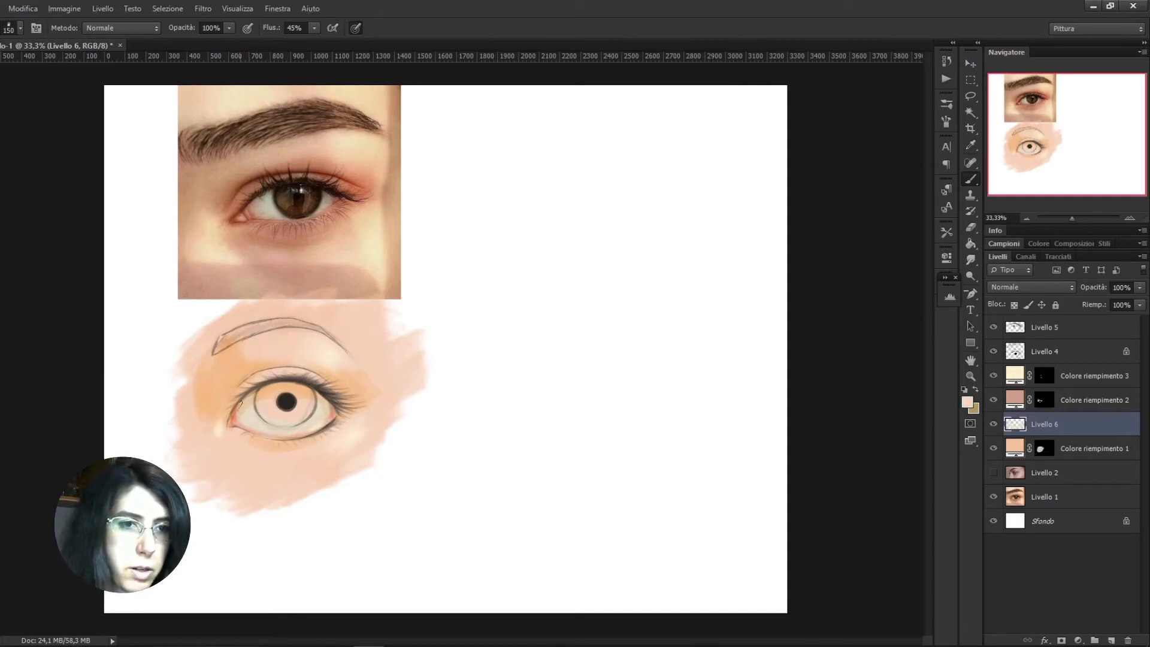
pyautogui.moveTo(234, 419); pyautogui.dragTo(236, 415)
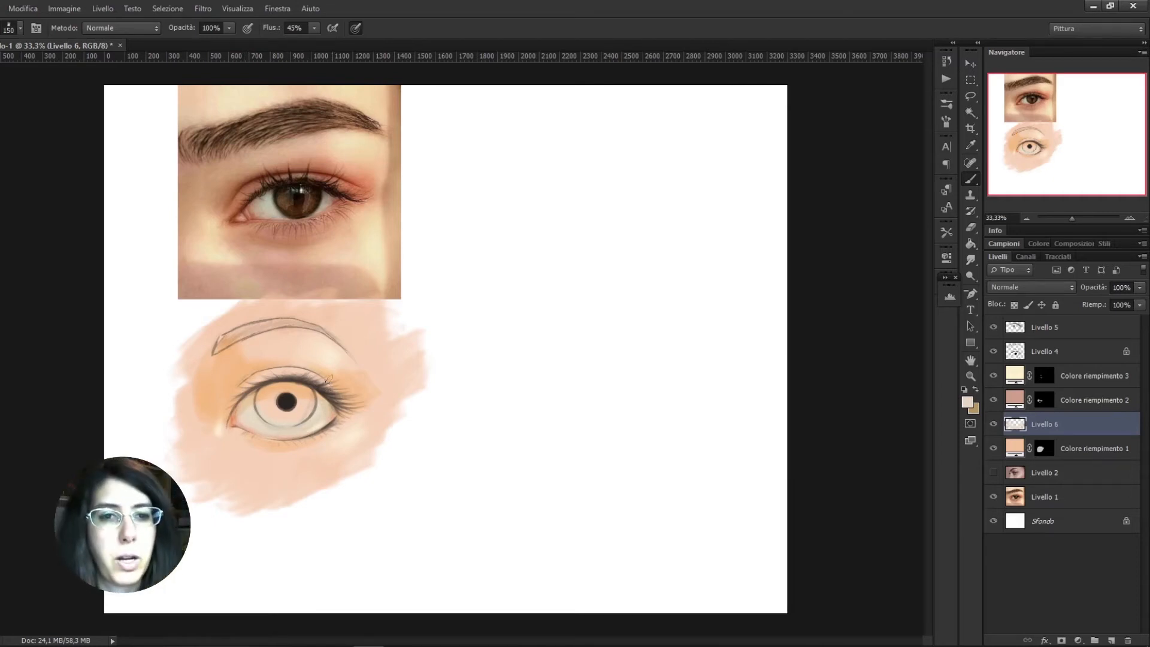
# Change the dusty pink shading fill layer's colour to a darker, greyer mauve
pyautogui.doubleClick(1015, 399)
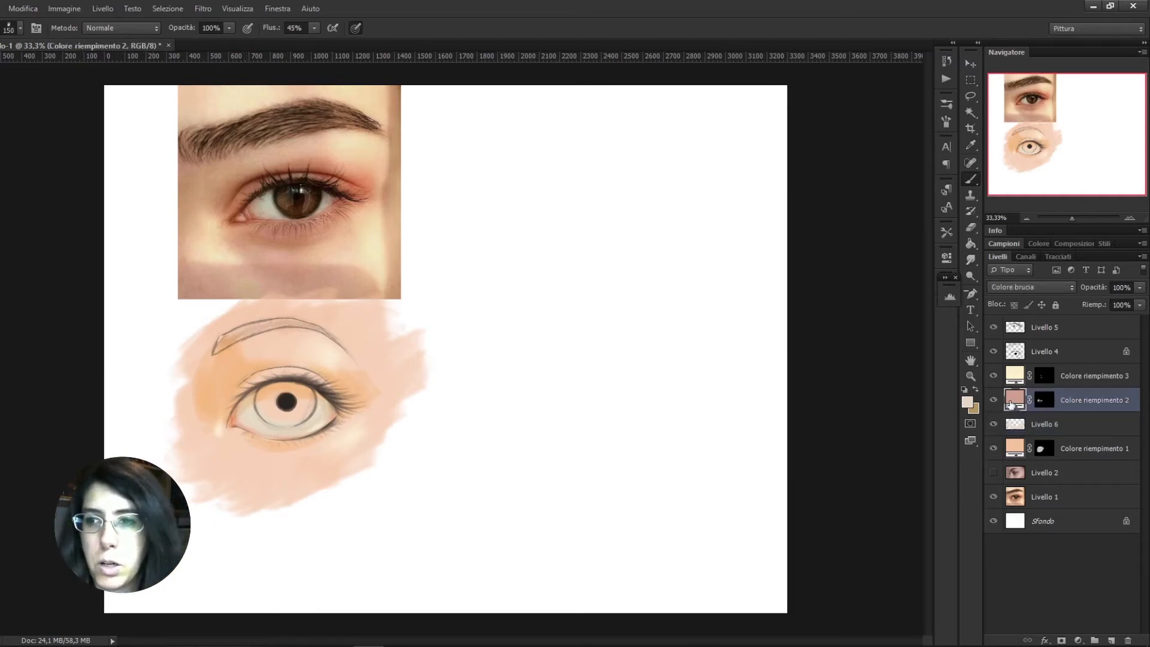
pyautogui.click(703, 234)
pyautogui.click(725, 286)
pyautogui.click(704, 312)
pyautogui.click(724, 301)
pyautogui.click(704, 248)
pyautogui.click(724, 286)
pyautogui.click(704, 321)
pyautogui.click(838, 188)
# Set the foreground colour to dark teal #084f64 and paint the iris on the eye-white layer, finishing with a 125 px brush
pyautogui.hotkey('alt', '[')
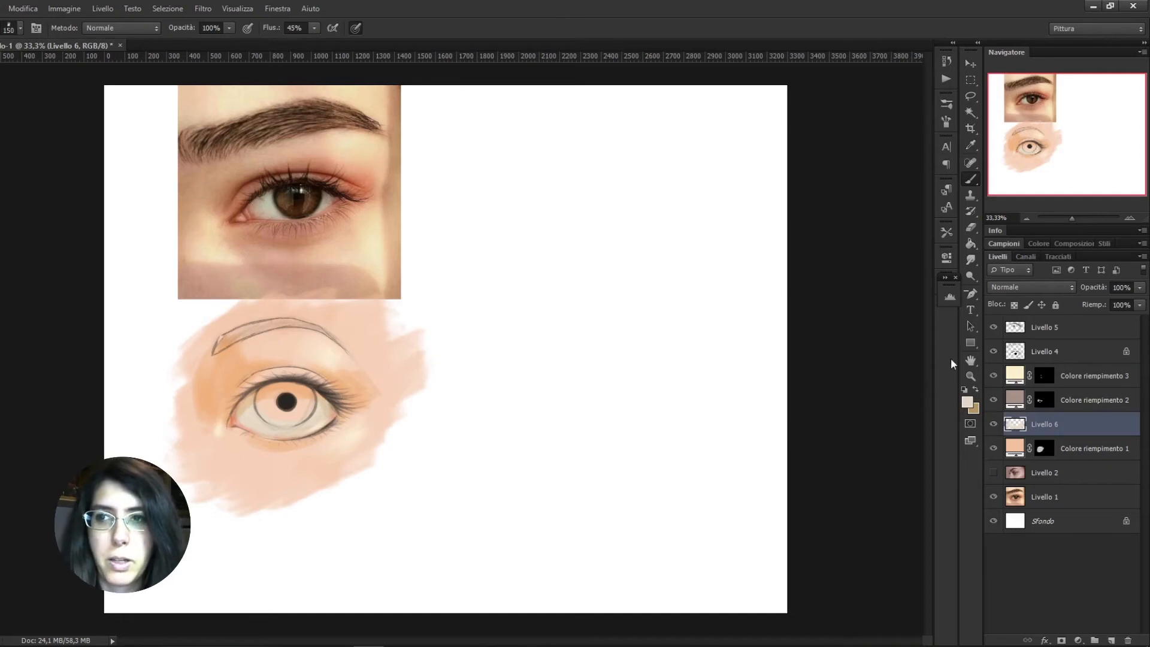
pyautogui.click(967, 403)
pyautogui.moveTo(612, 280); pyautogui.dragTo(617, 293)
pyautogui.moveTo(706, 328); pyautogui.dragTo(711, 207)
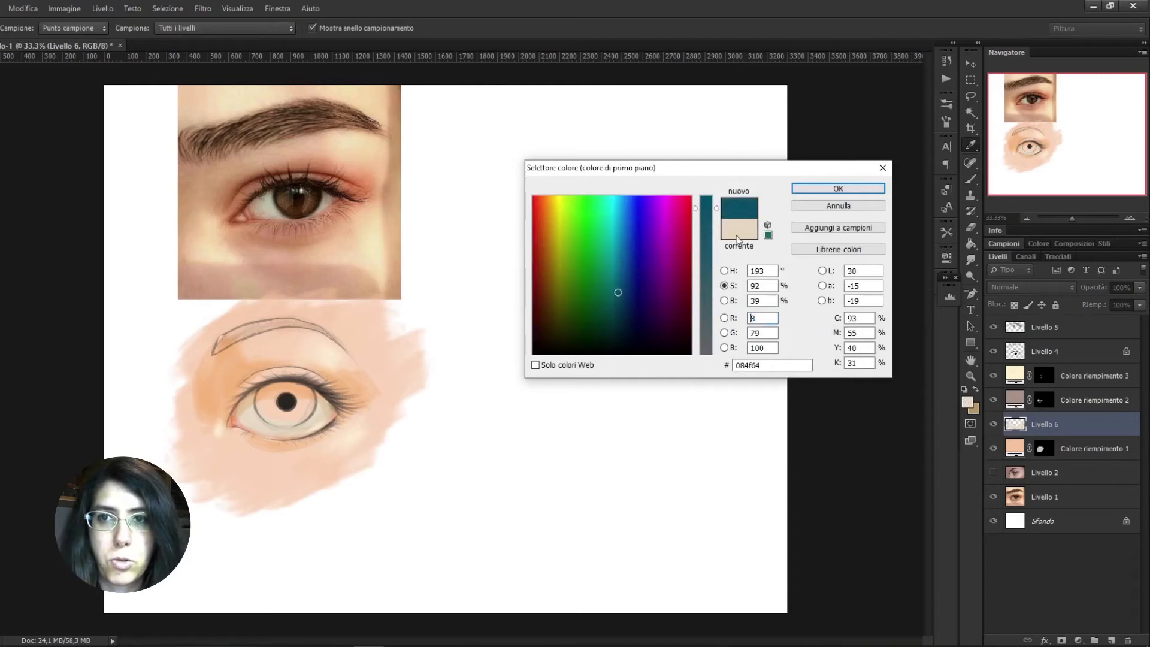
pyautogui.click(838, 188)
pyautogui.press('b')
pyautogui.moveTo(276, 400)
pyautogui.mouseDown()
pyautogui.moveTo(297, 418)
pyautogui.moveTo(272, 397)
pyautogui.moveTo(266, 416)
pyautogui.moveTo(303, 402)
pyautogui.moveTo(298, 422)
pyautogui.moveTo(269, 419)
pyautogui.moveTo(266, 385)
pyautogui.moveTo(280, 434)
pyautogui.moveTo(309, 414)
pyautogui.mouseUp()
pyautogui.press(']')
pyautogui.press(']')
pyautogui.press('[')
pyautogui.press('[')
pyautogui.press('[')
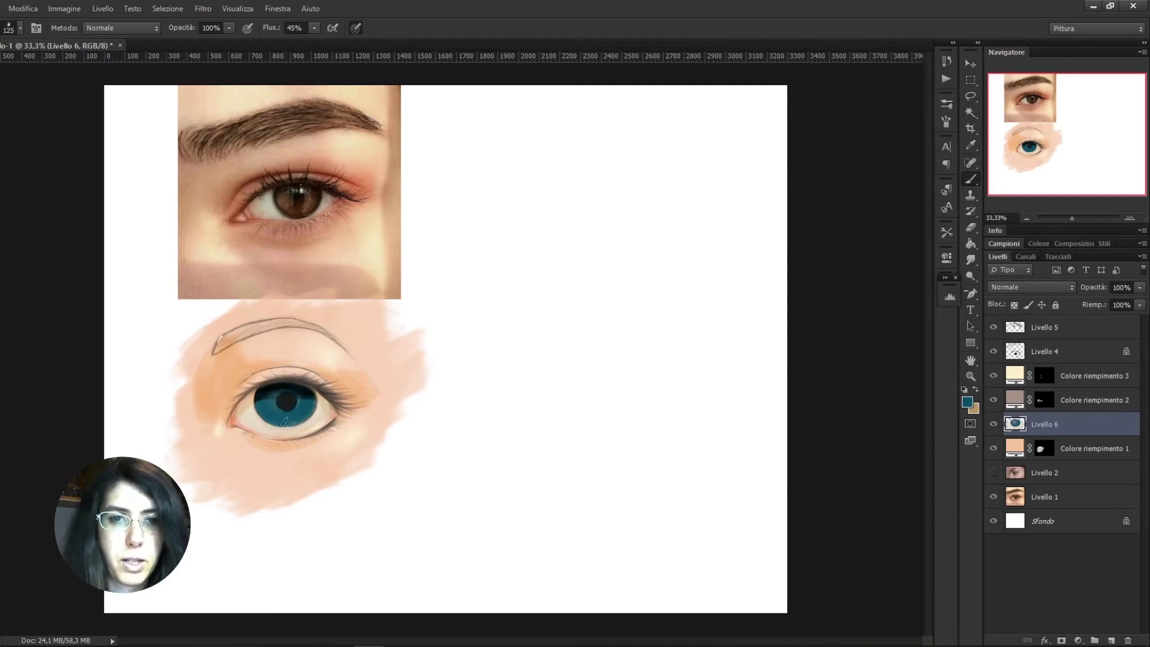
# Add a layer above all others and paint a small pale catchlight beside the pupil with a 19 px brush in a sampled skin-highlight tone
pyautogui.click(1073, 328)
pyautogui.click(1112, 640)
pyautogui.click(975, 389)
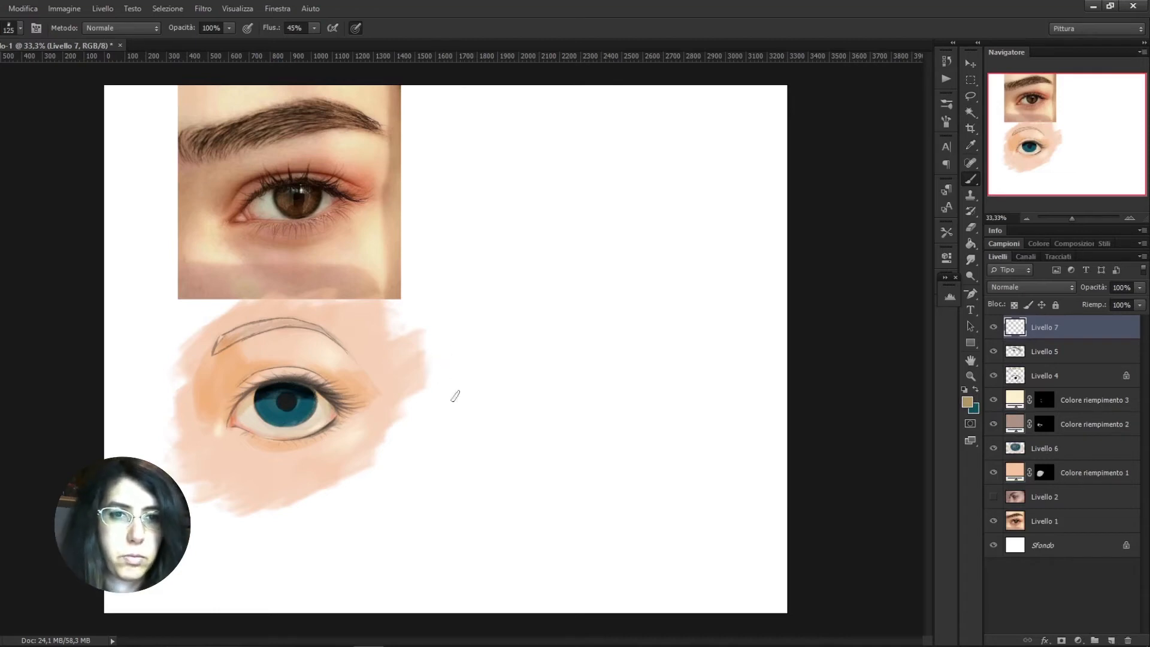
pyautogui.keyDown('alt'); pyautogui.click(338, 350); pyautogui.keyUp('alt')
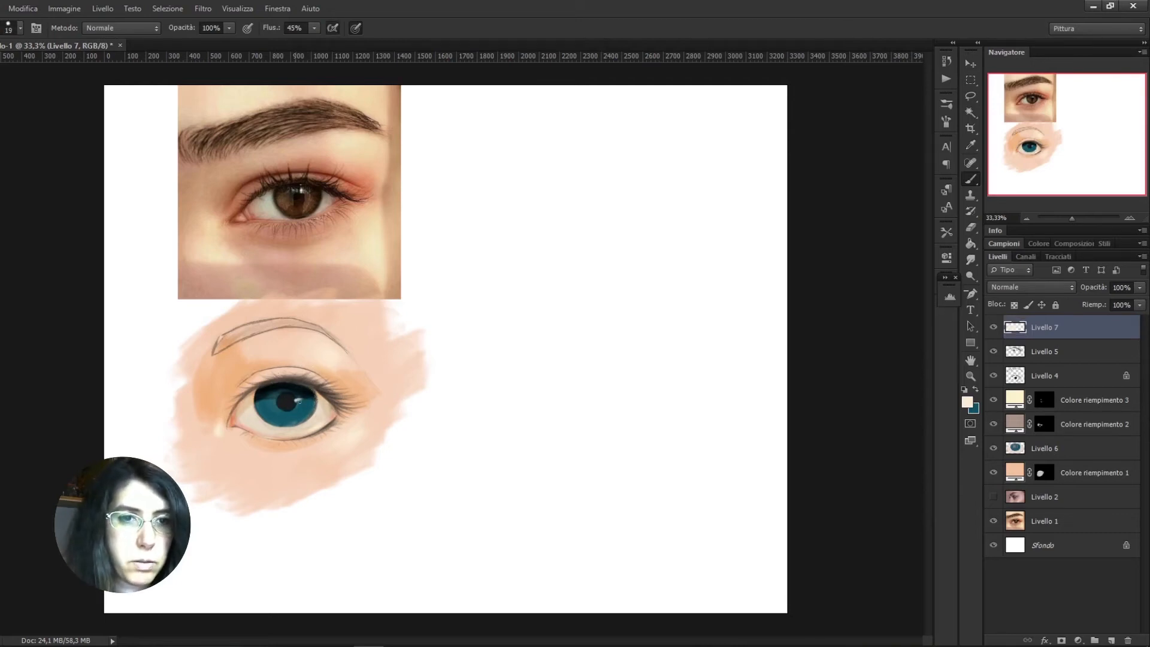
pyautogui.moveTo(301, 399); pyautogui.dragTo(298, 400)
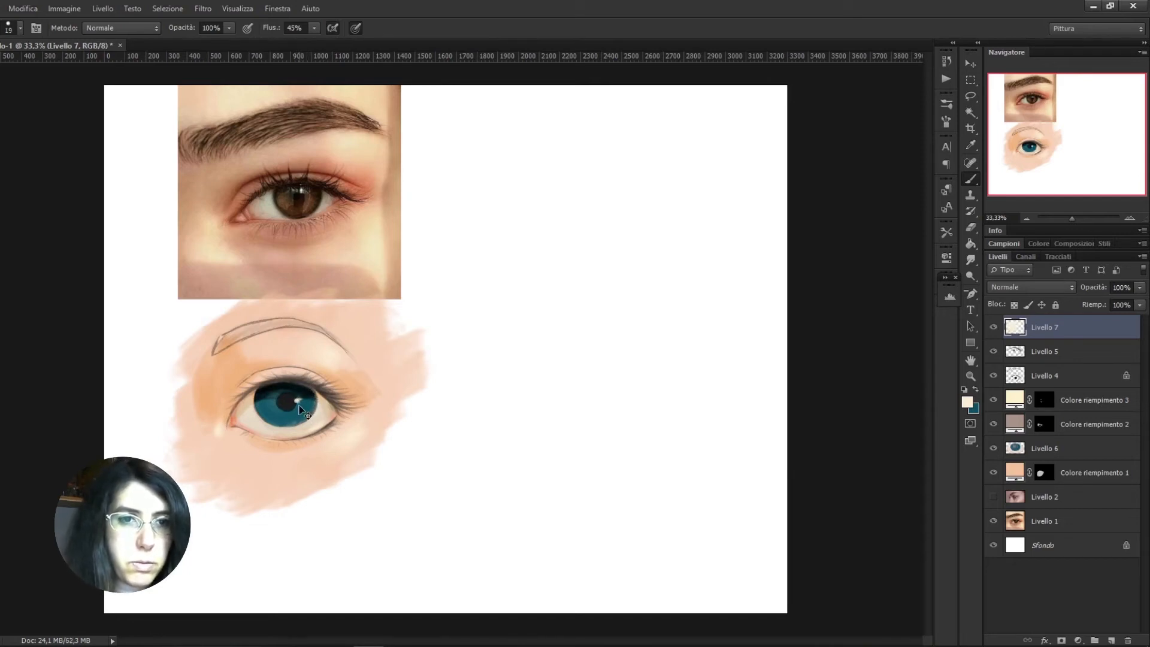
# Enlarge the catchlight beside the pupil and paint small pale glints on the lower part of the iris with a 30 px brush
pyautogui.moveTo(297, 402); pyautogui.dragTo(301, 400)
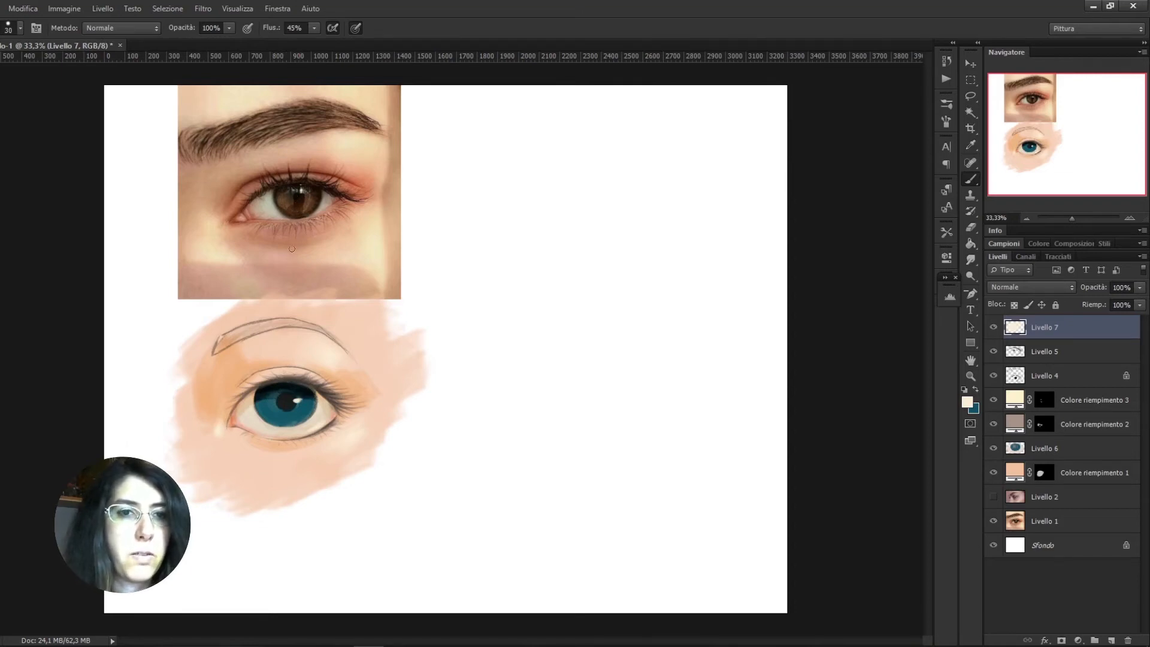
pyautogui.click(279, 401)
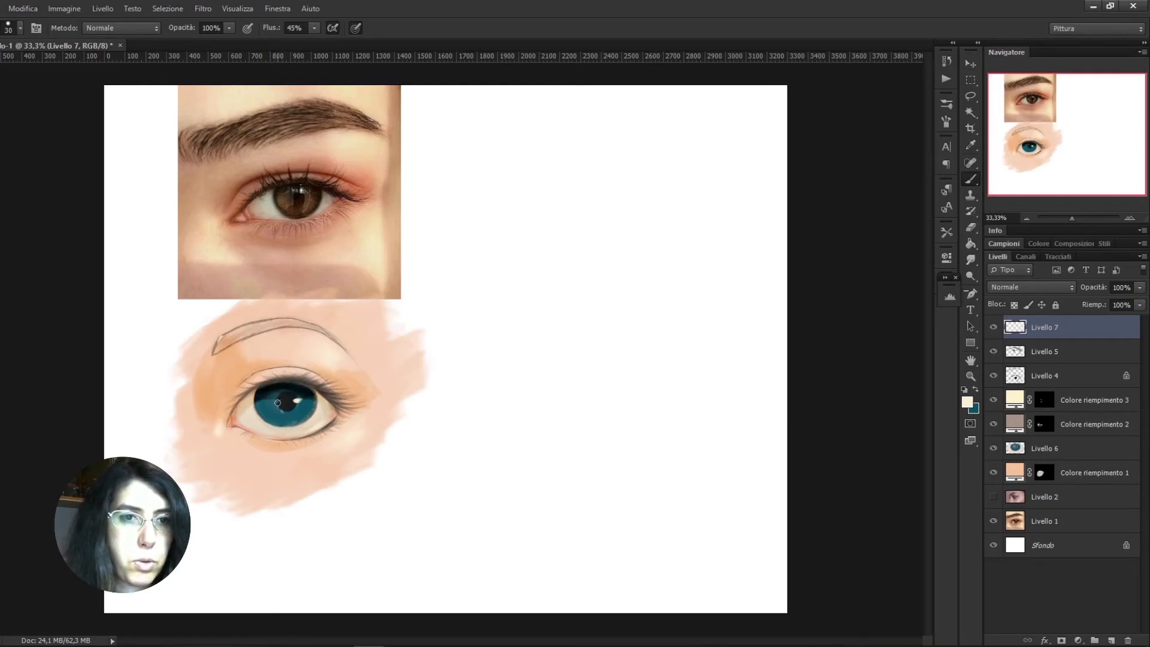
pyautogui.moveTo(262, 404); pyautogui.dragTo(269, 414)
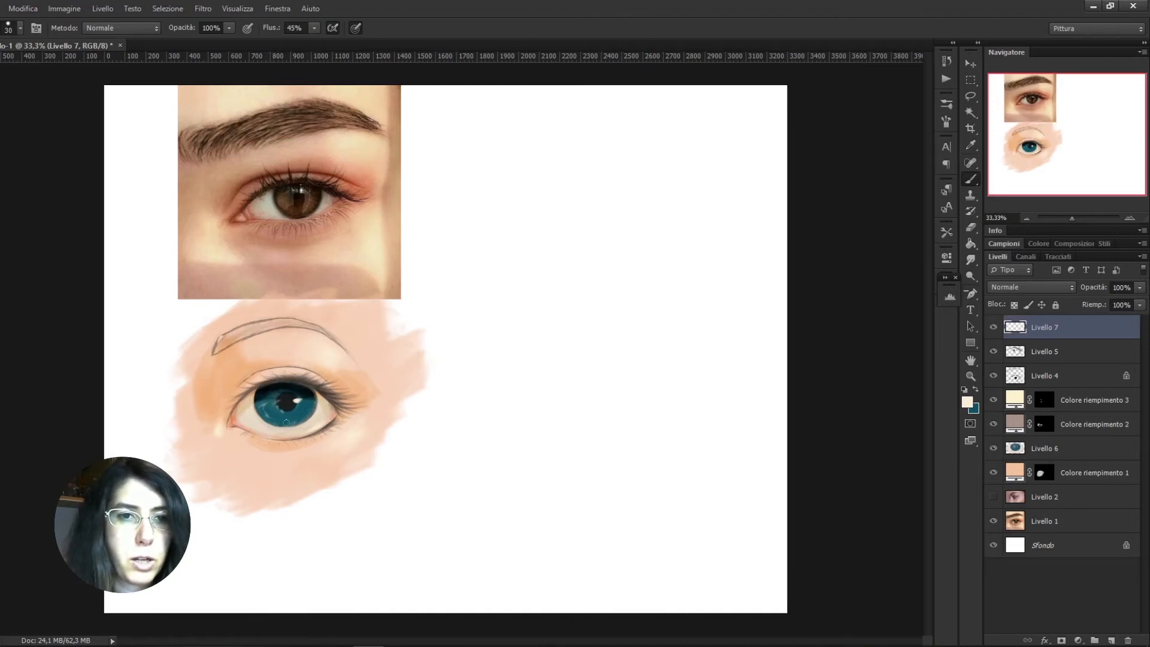
pyautogui.moveTo(245, 417)
pyautogui.mouseDown()
pyautogui.moveTo(258, 430)
pyautogui.moveTo(276, 423)
pyautogui.mouseUp()
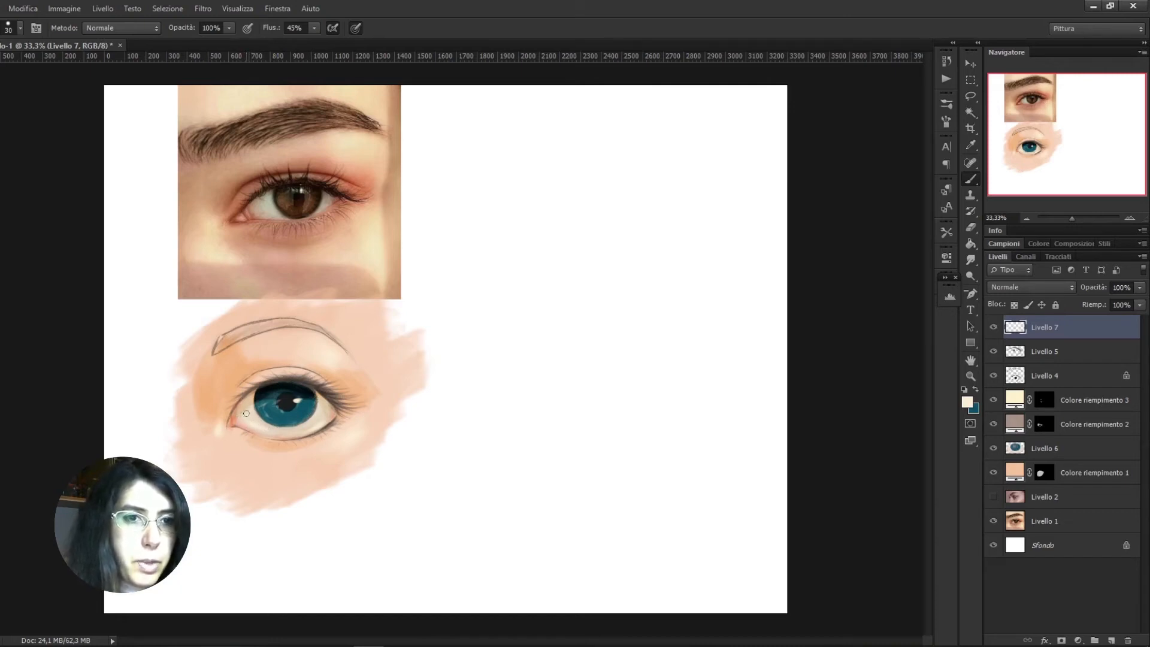
# Paint fine pale highlights along the lower waterline, inner corner and outer eye white with a 15 px brush, and touch up the catchlight
pyautogui.moveTo(260, 433); pyautogui.dragTo(271, 423)
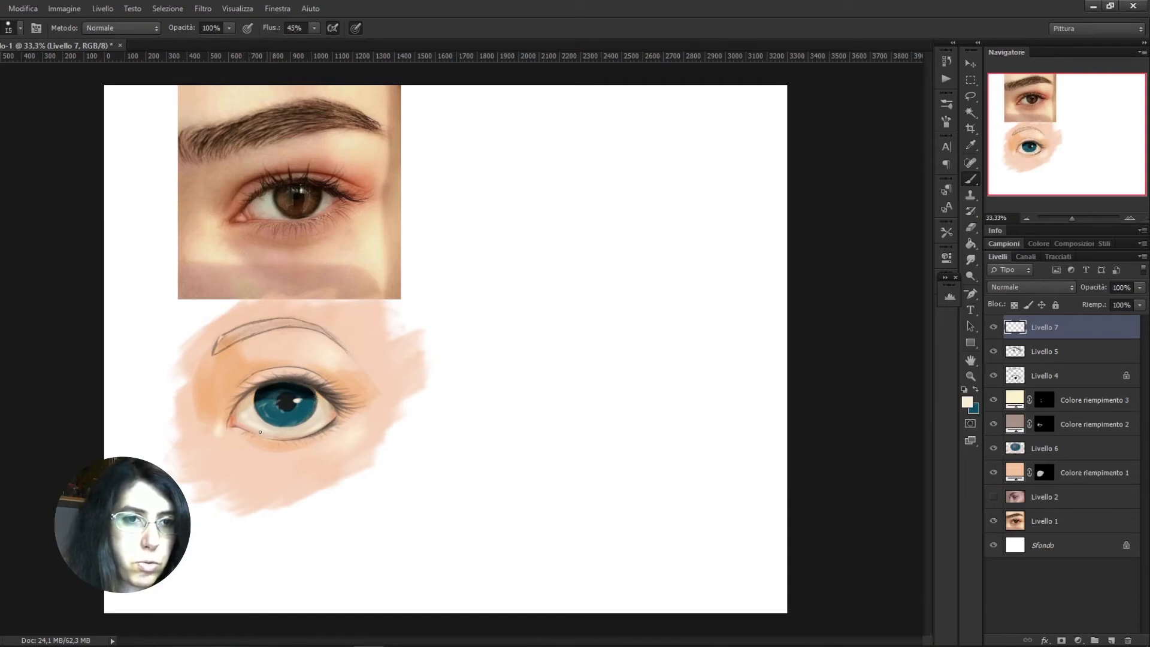
pyautogui.moveTo(231, 427); pyautogui.dragTo(232, 422)
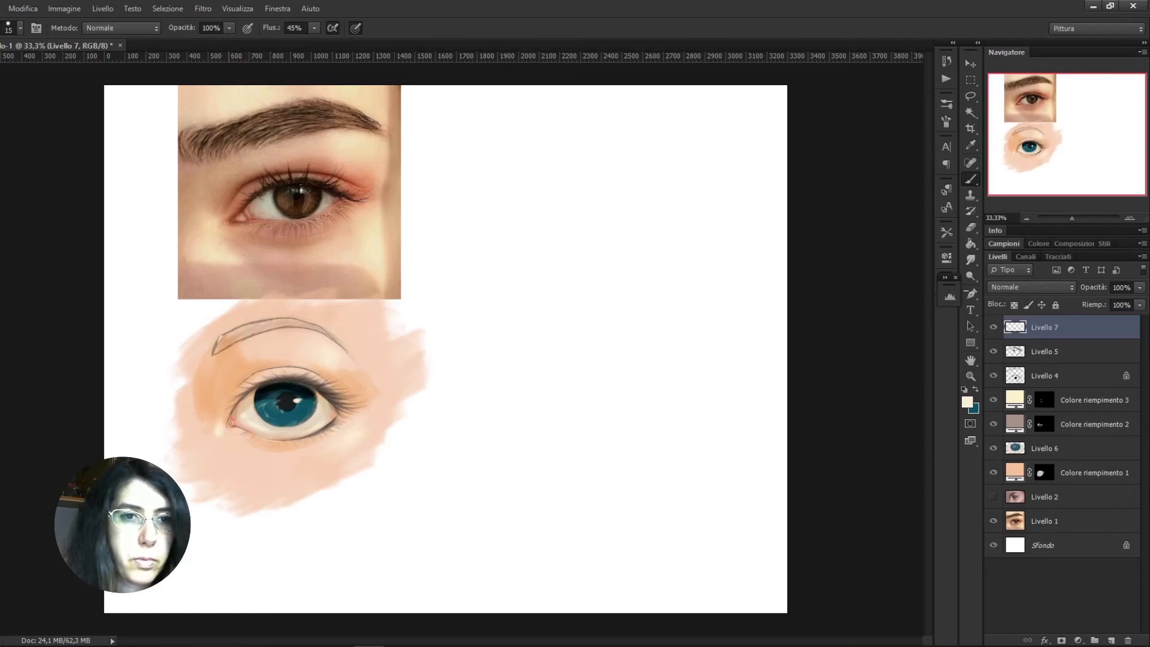
pyautogui.moveTo(326, 422); pyautogui.dragTo(327, 412)
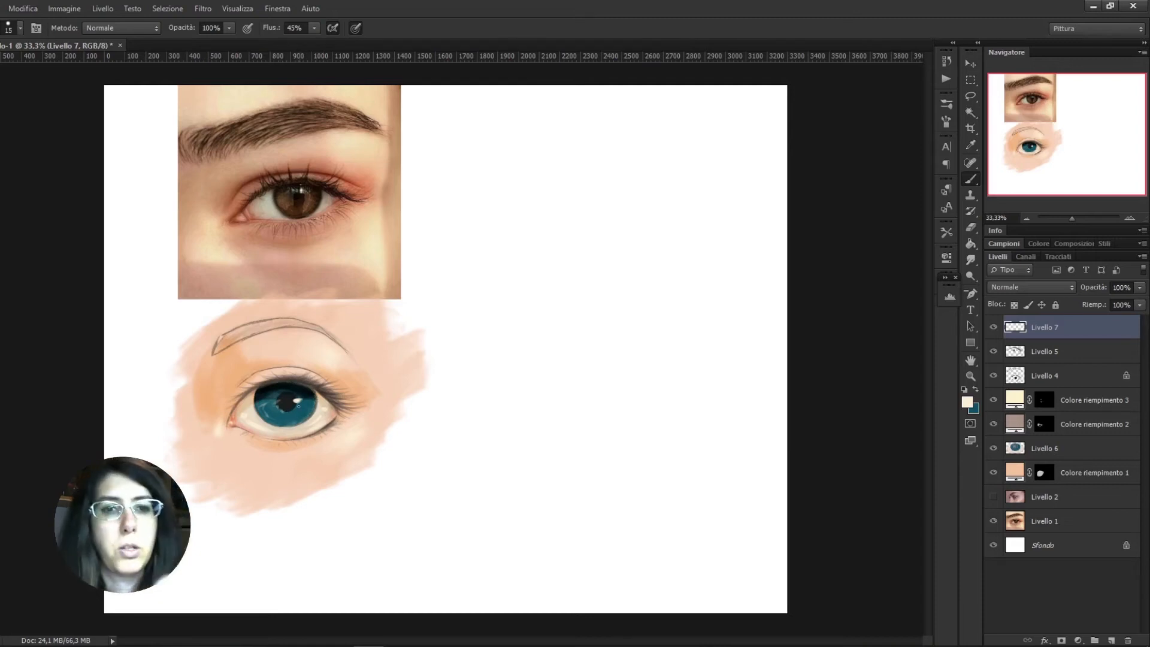
pyautogui.moveTo(298, 402); pyautogui.dragTo(299, 404)
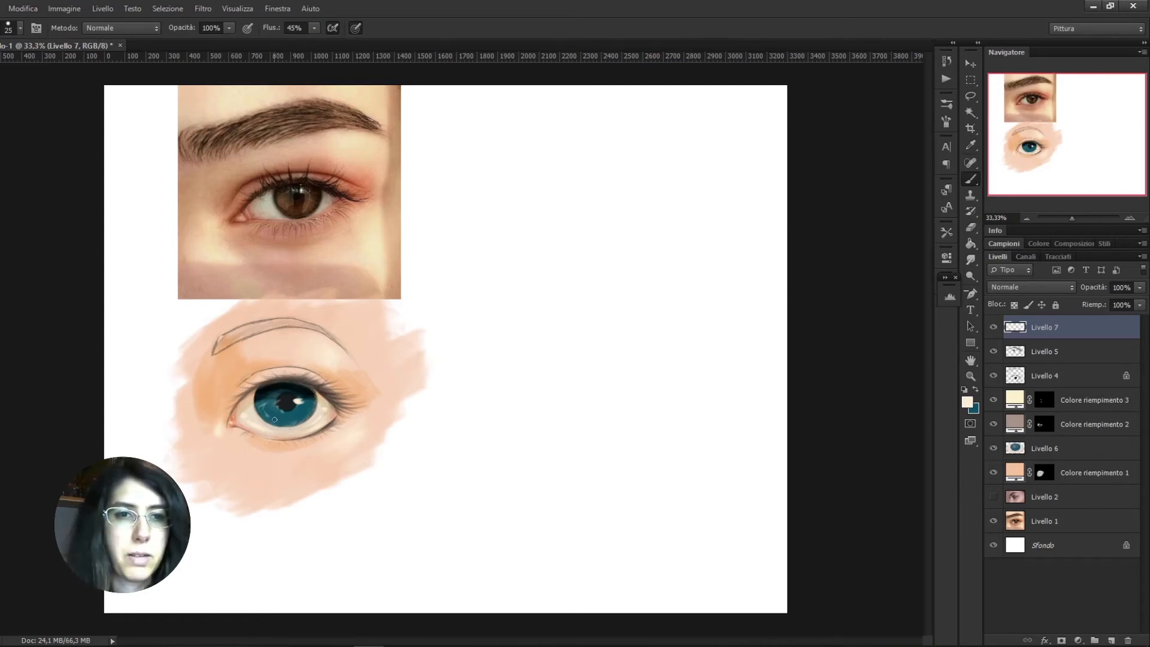
# Brighten the iris on Livello 6 with its sampled teal in Colore scherma mode at 32% opacity, and soften it with the Smudge tool
pyautogui.click(1018, 454)
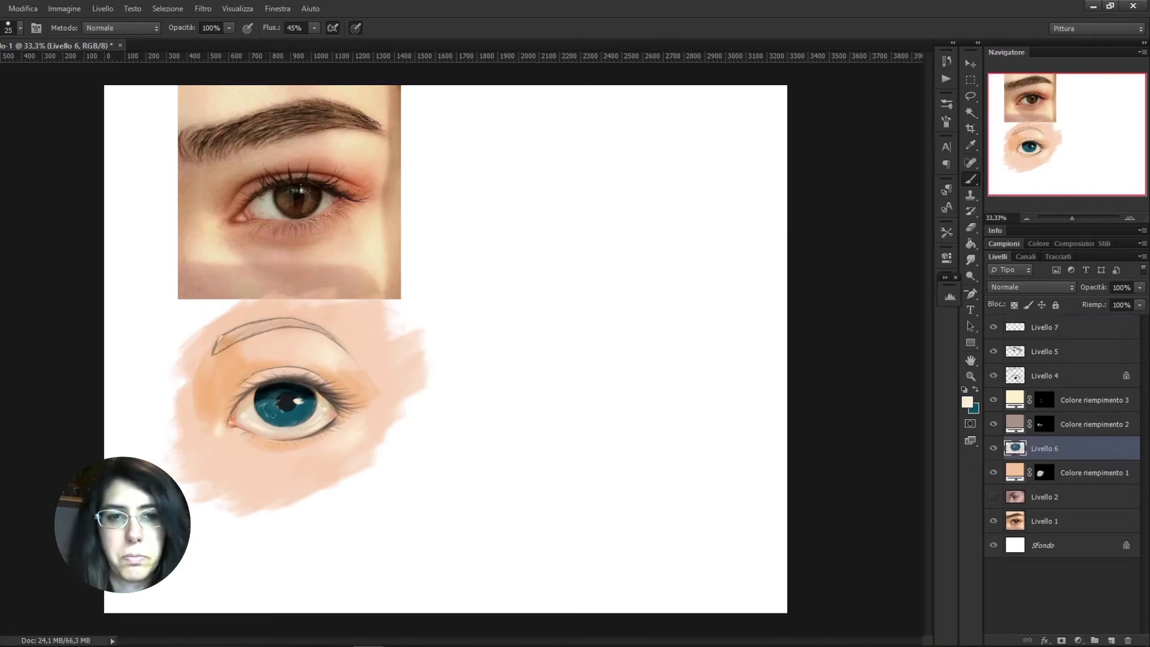
pyautogui.keyDown('alt'); pyautogui.click(299, 404); pyautogui.keyUp('alt')
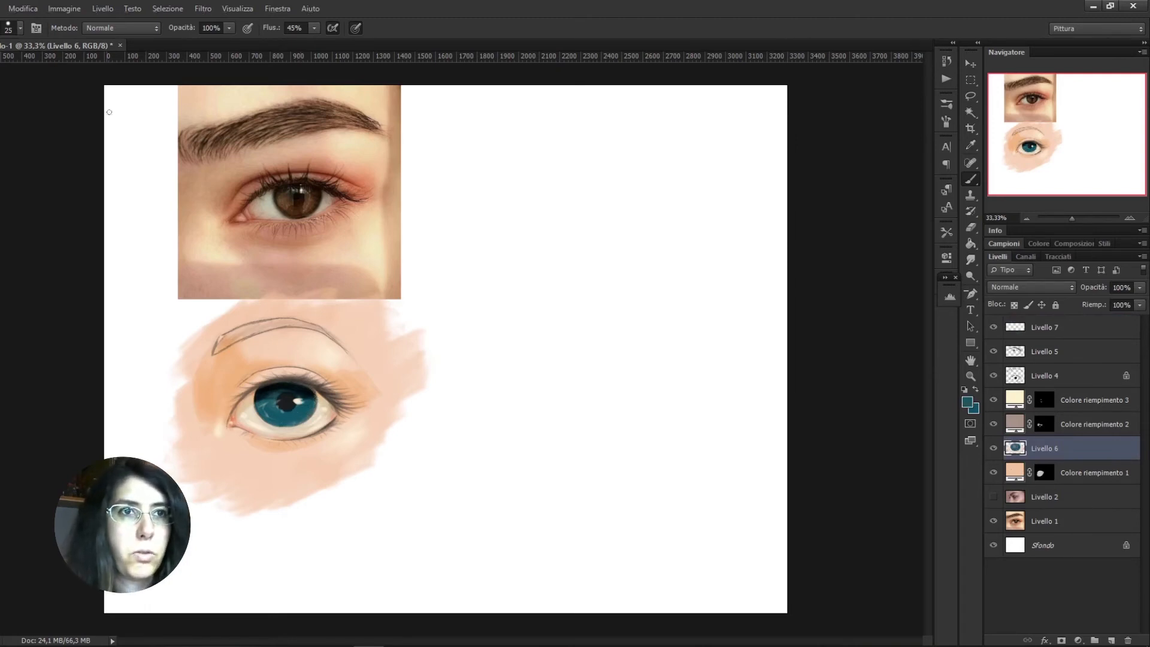
pyautogui.click(119, 29)
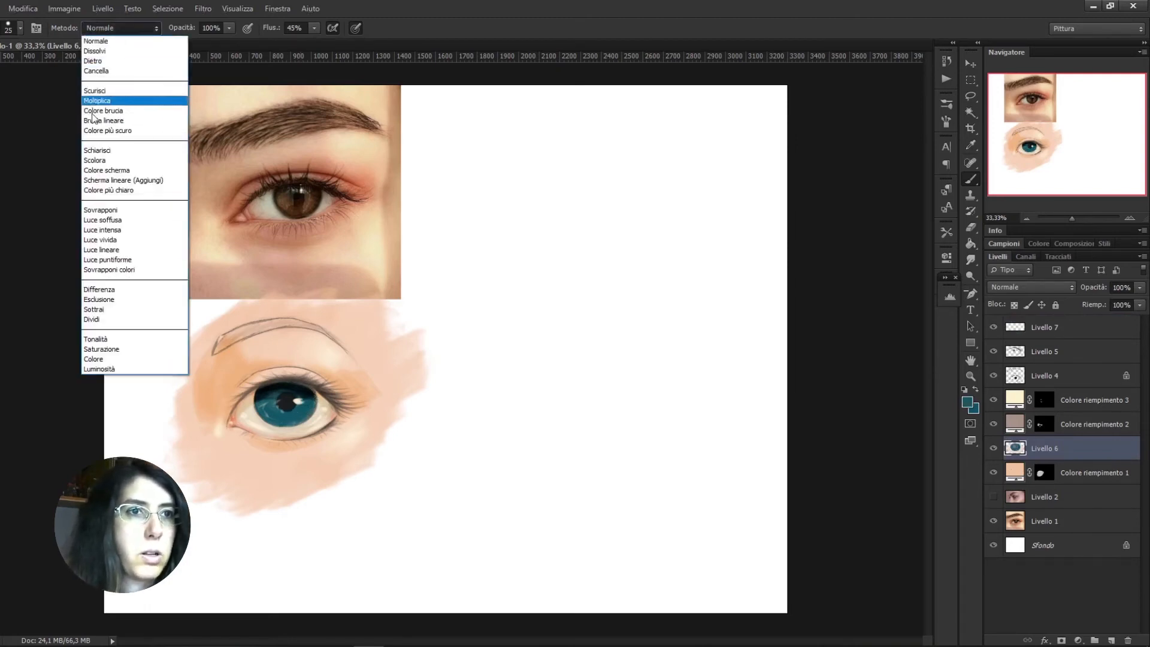
pyautogui.click(117, 169)
pyautogui.click(185, 41)
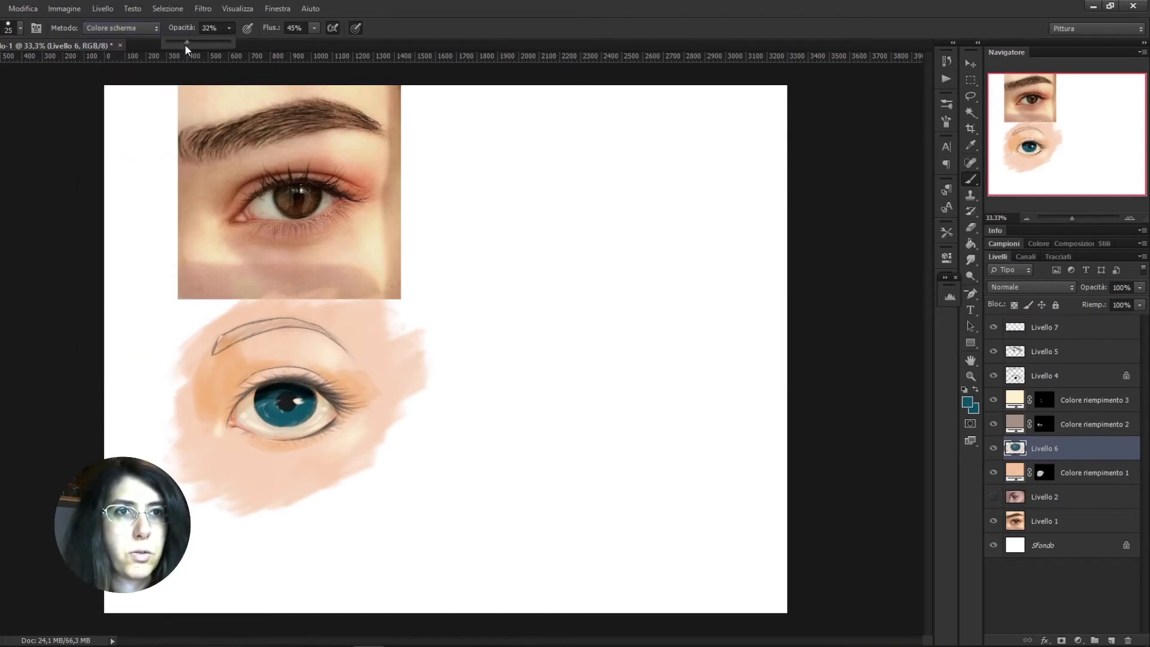
pyautogui.click(282, 417)
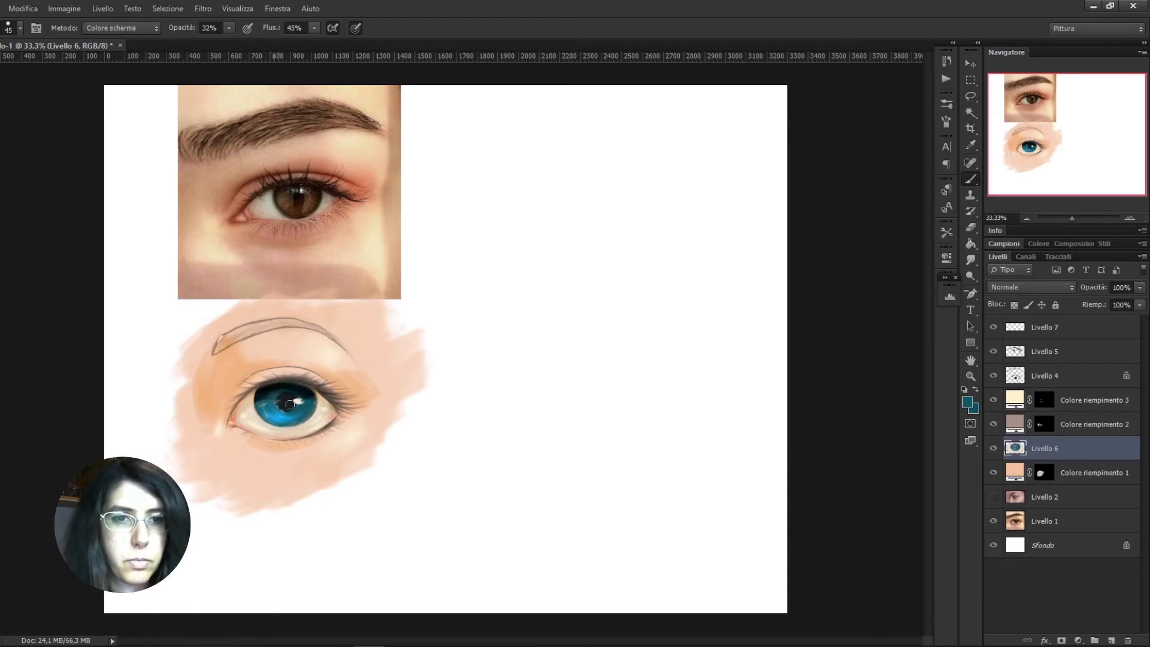
pyautogui.moveTo(279, 419); pyautogui.dragTo(298, 412)
pyautogui.click(971, 260)
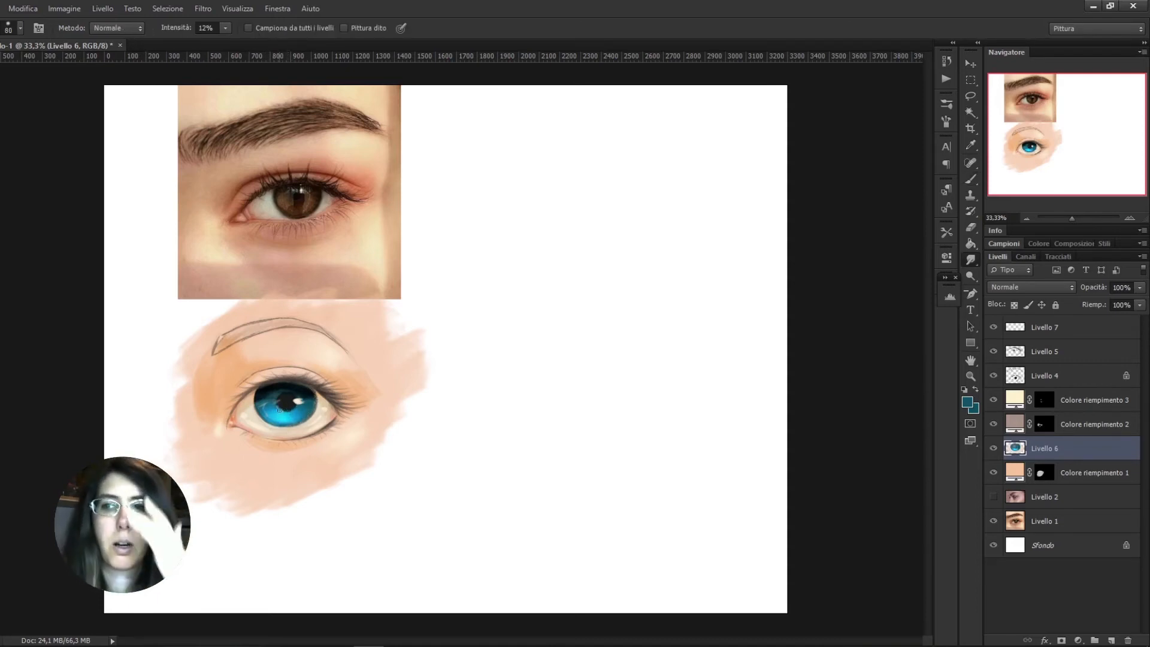
# Add a layer directly above Livello 6 and set the brush's foreground colour to dark green #0c7e5f
pyautogui.click(967, 402)
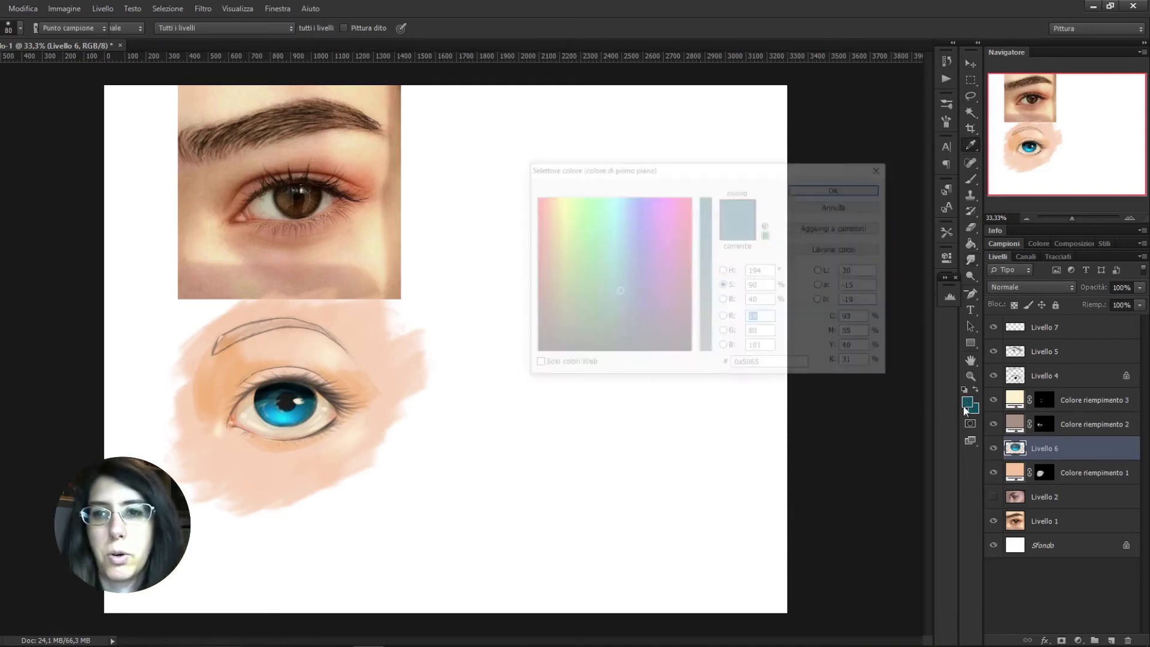
pyautogui.click(865, 189)
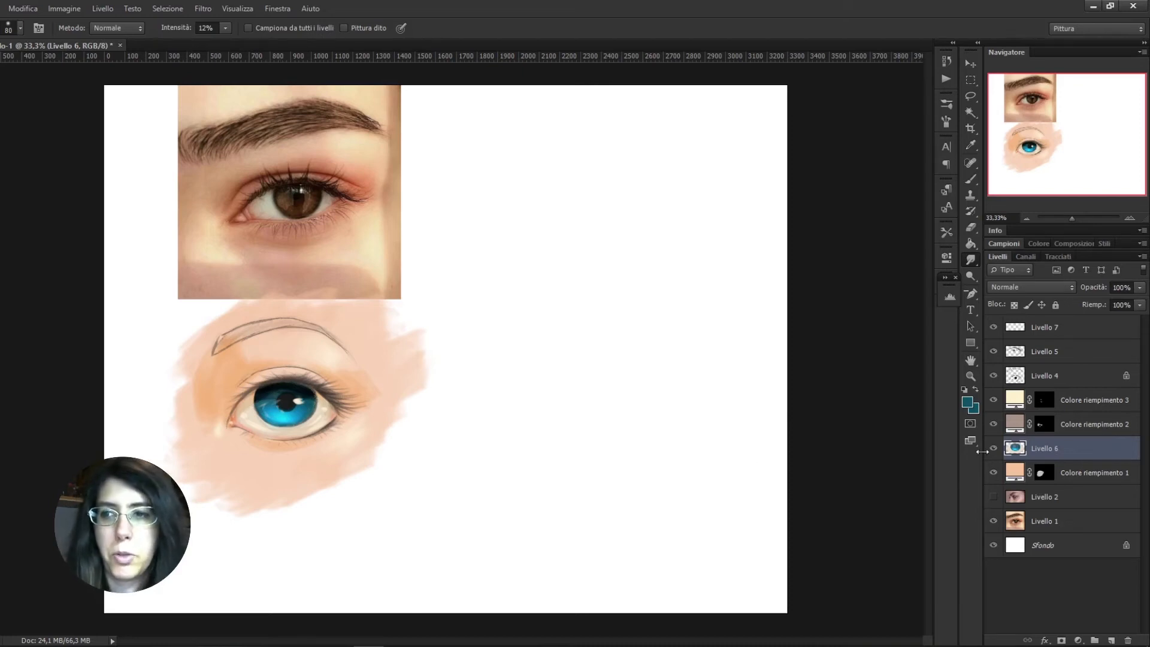
pyautogui.click(1112, 640)
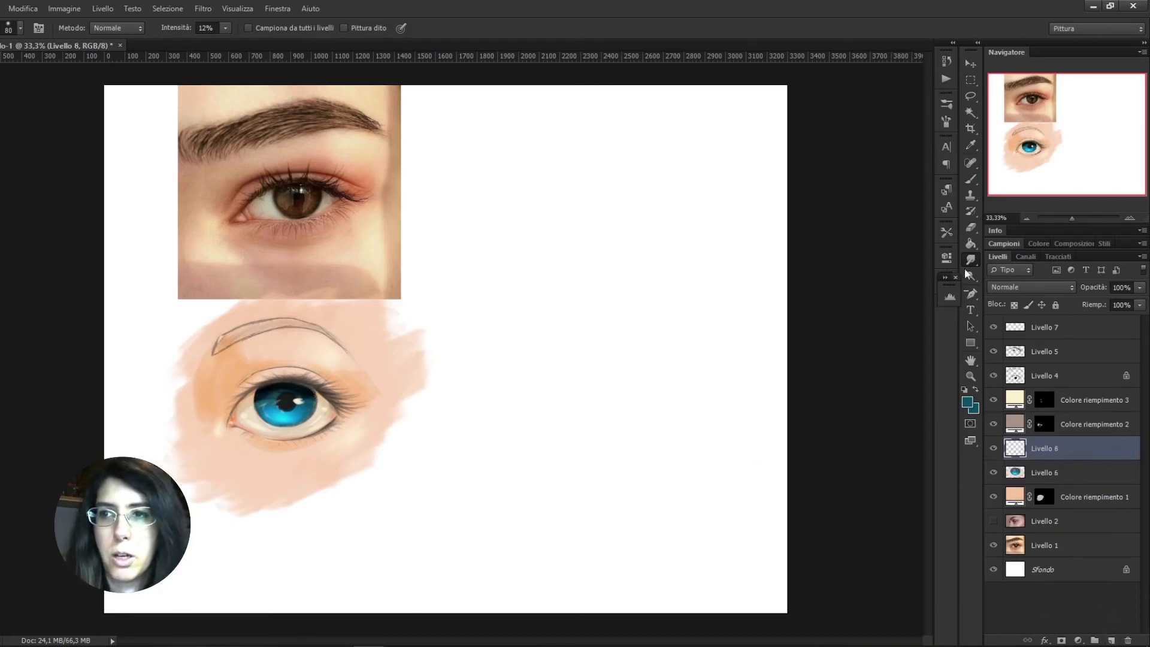
pyautogui.click(971, 181)
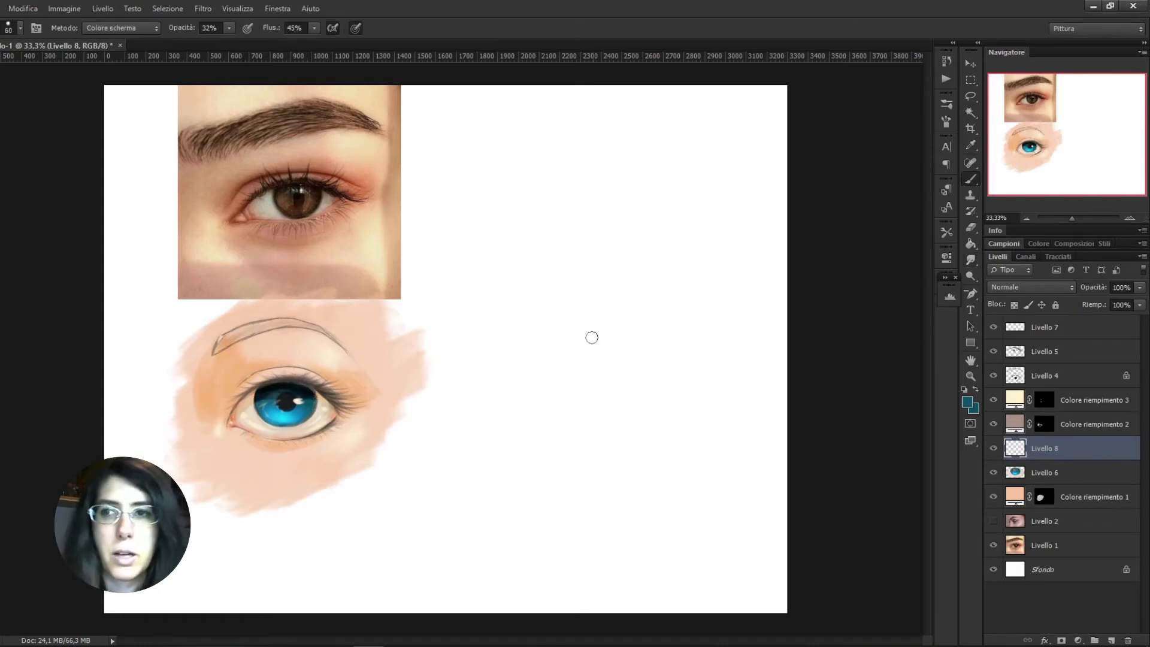
pyautogui.click(967, 402)
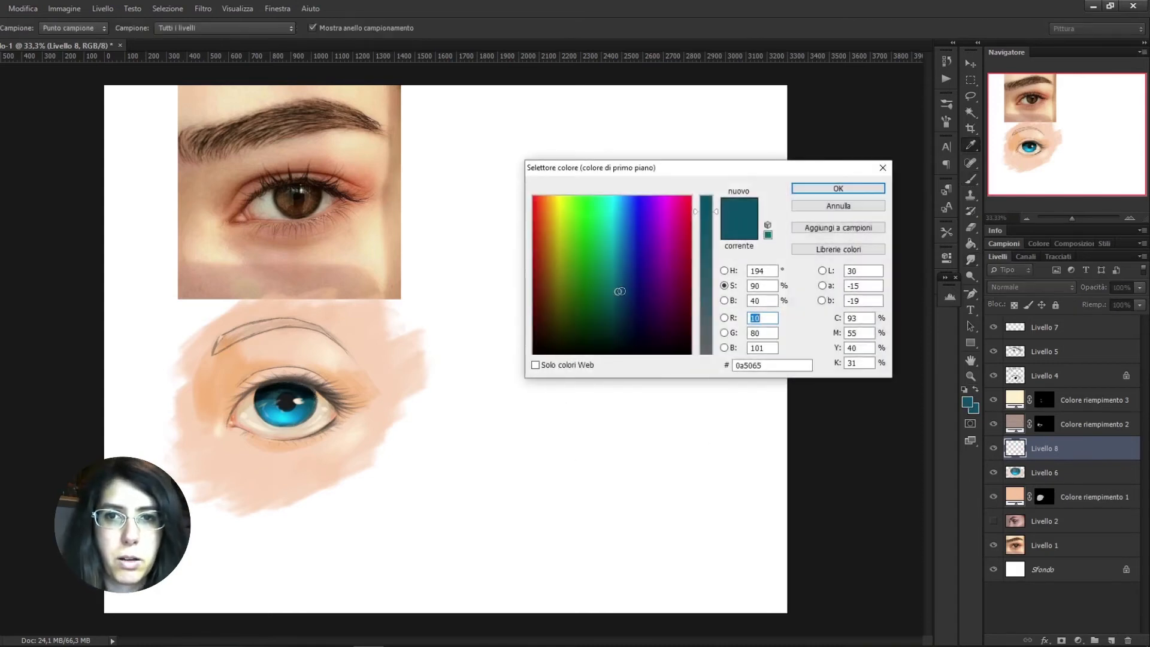
pyautogui.click(609, 284)
pyautogui.click(605, 277)
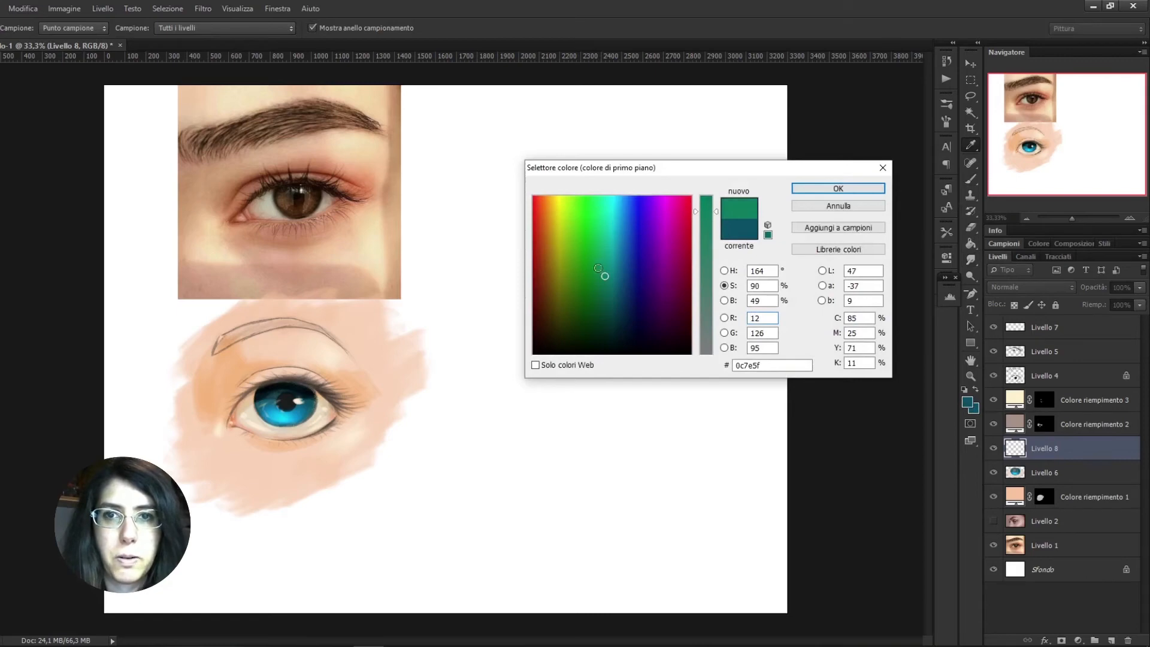
pyautogui.click(833, 188)
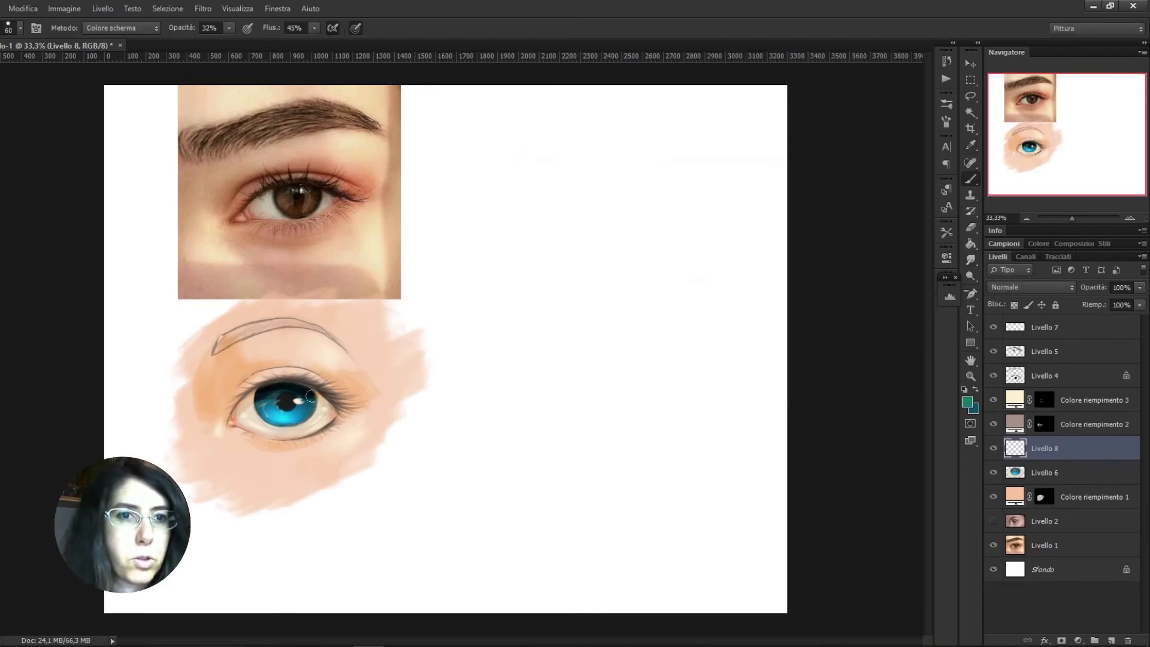
# Try the 66 px speckled brush preset over the eye, enlarged to 125 px
pyautogui.rightClick(258, 414)
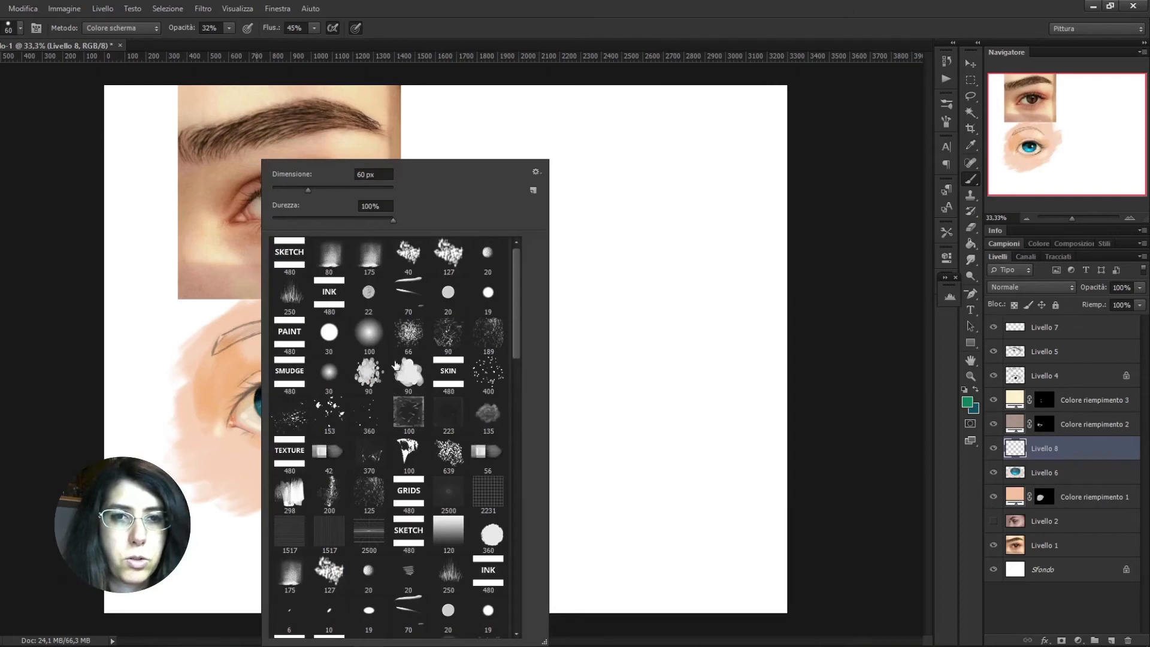
pyautogui.click(409, 331)
pyautogui.click(219, 424)
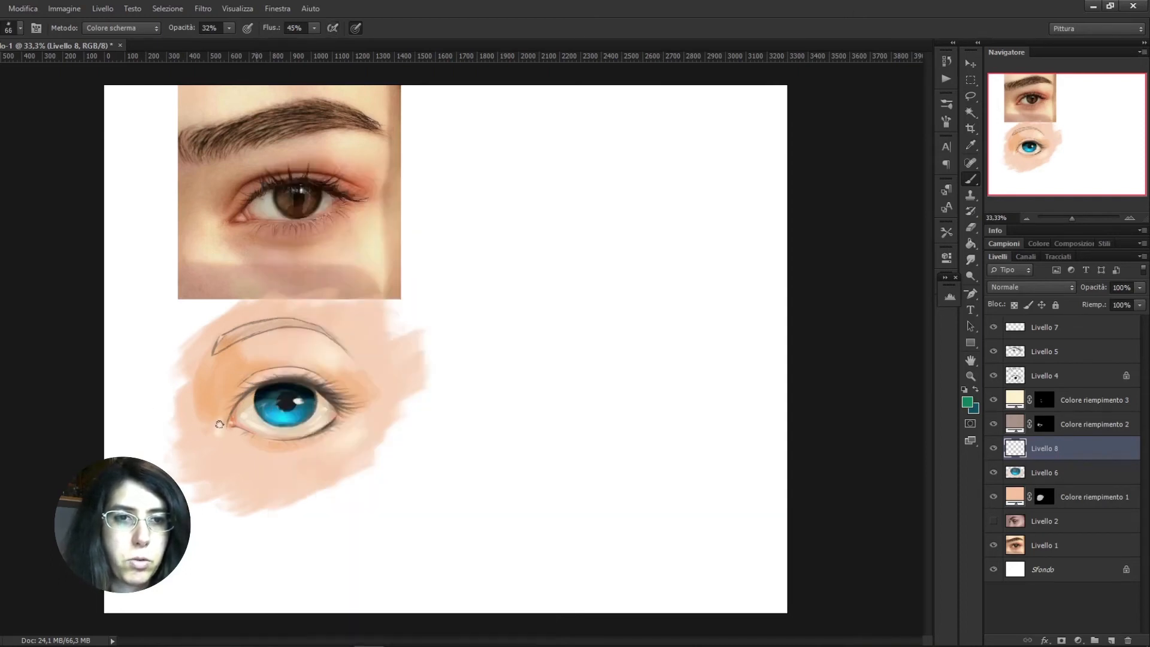
pyautogui.press(']')
pyautogui.press(']')
pyautogui.press(']')
pyautogui.press(']')
pyautogui.press(']')
# Choose the 90 px speckled brush preset and enlarge its tip to 200 px
pyautogui.rightClick(279, 405)
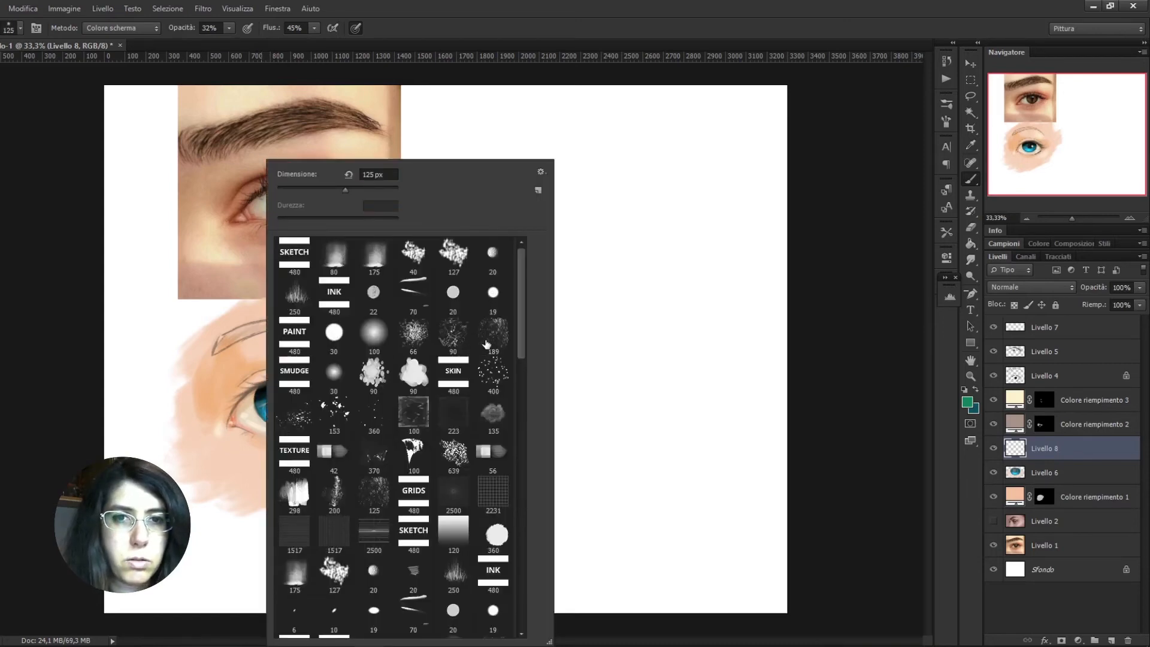
pyautogui.click(453, 332)
pyautogui.click(311, 315)
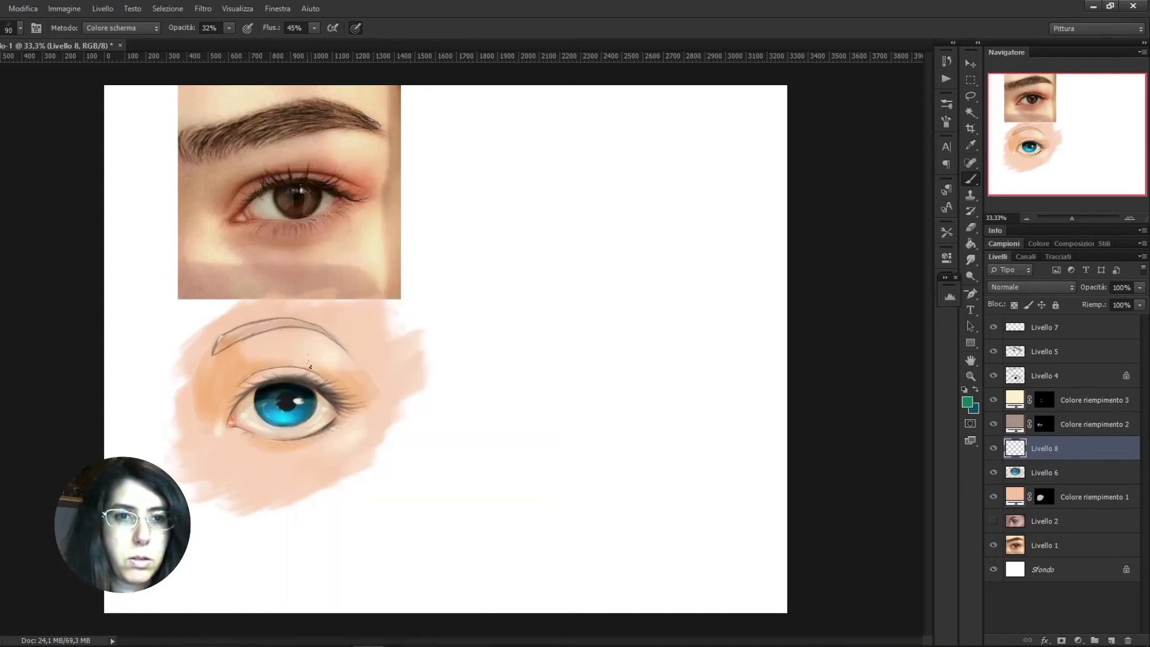
pyautogui.press(']')
pyautogui.press(']')
pyautogui.press(']')
pyautogui.press(']')
pyautogui.press(']')
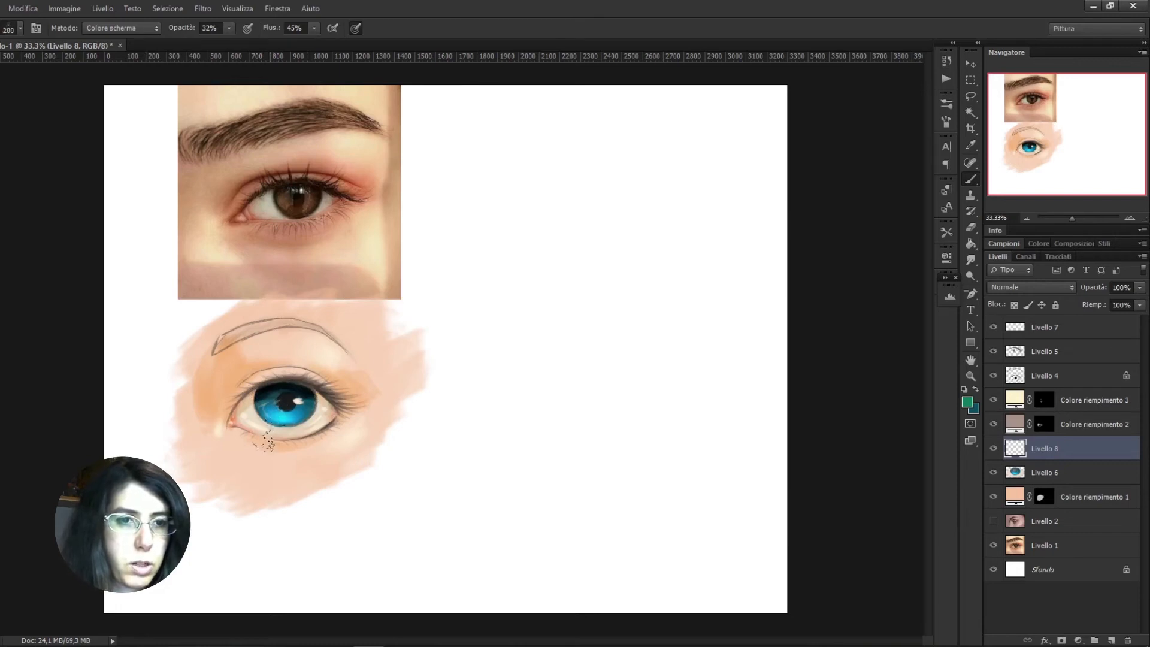
# Raise the brush opacity to 100% and test green speckles on the iris with a smaller tip, undoing the test strokes
pyautogui.moveTo(307, 420)
pyautogui.mouseDown()
pyautogui.moveTo(260, 421)
pyautogui.moveTo(303, 410)
pyautogui.moveTo(284, 422)
pyautogui.moveTo(304, 420)
pyautogui.mouseUp()
pyautogui.hotkey('ctrl', 'z')
pyautogui.moveTo(229, 28); pyautogui.dragTo(275, 42)
pyautogui.press('[')
pyautogui.press('[')
pyautogui.press('[')
pyautogui.moveTo(300, 409); pyautogui.dragTo(275, 417)
pyautogui.hotkey('ctrl', 'alt', 'z')
pyautogui.hotkey('ctrl', 'alt', 'z')
pyautogui.hotkey('ctrl', 'alt', 'z')
# Set the brush blending mode to Normale and the foreground colour to a bright green
pyautogui.click(122, 29)
pyautogui.click(114, 11)
pyautogui.click(968, 402)
pyautogui.click(596, 210)
pyautogui.click(837, 187)
# Stipple bright green speckles over the iris on Livello 8, undoing the oversized first stroke and reducing the tip to 70 px
pyautogui.moveTo(268, 398); pyautogui.dragTo(276, 411)
pyautogui.hotkey('ctrl', 'z')
pyautogui.press('[')
pyautogui.press('[')
pyautogui.press('[')
pyautogui.press('[')
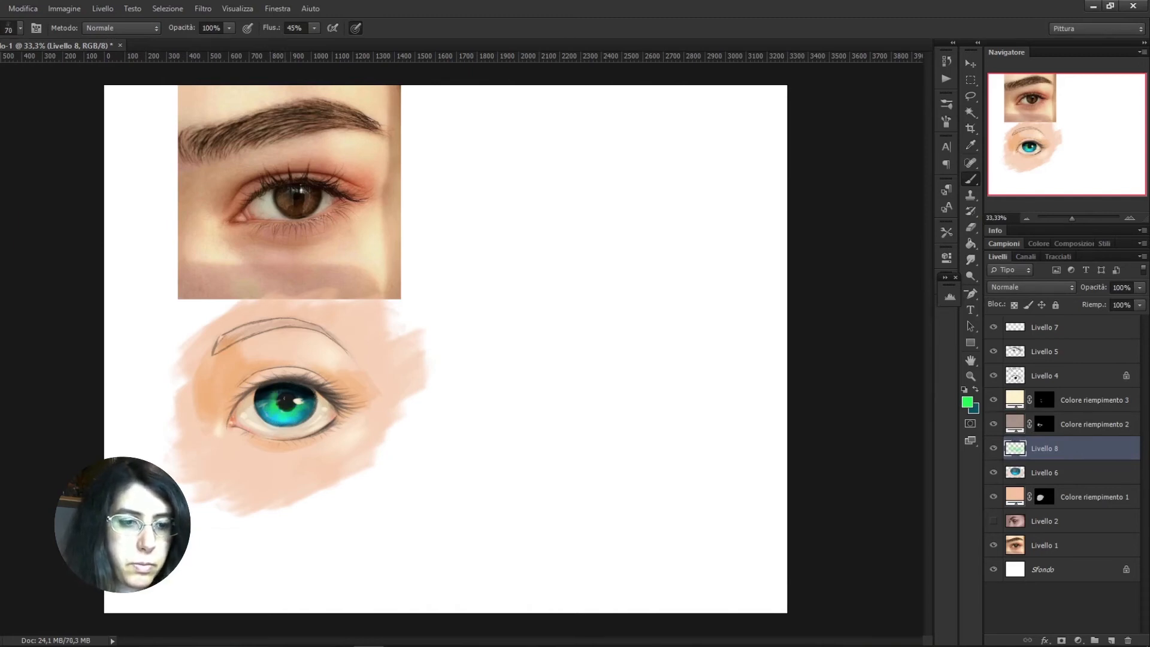
# Erase excess green around the pupil and iris with a 25 px eraser, and lower Livello 8's opacity to 73%
pyautogui.press('e')
pyautogui.moveTo(283, 396); pyautogui.dragTo(262, 408)
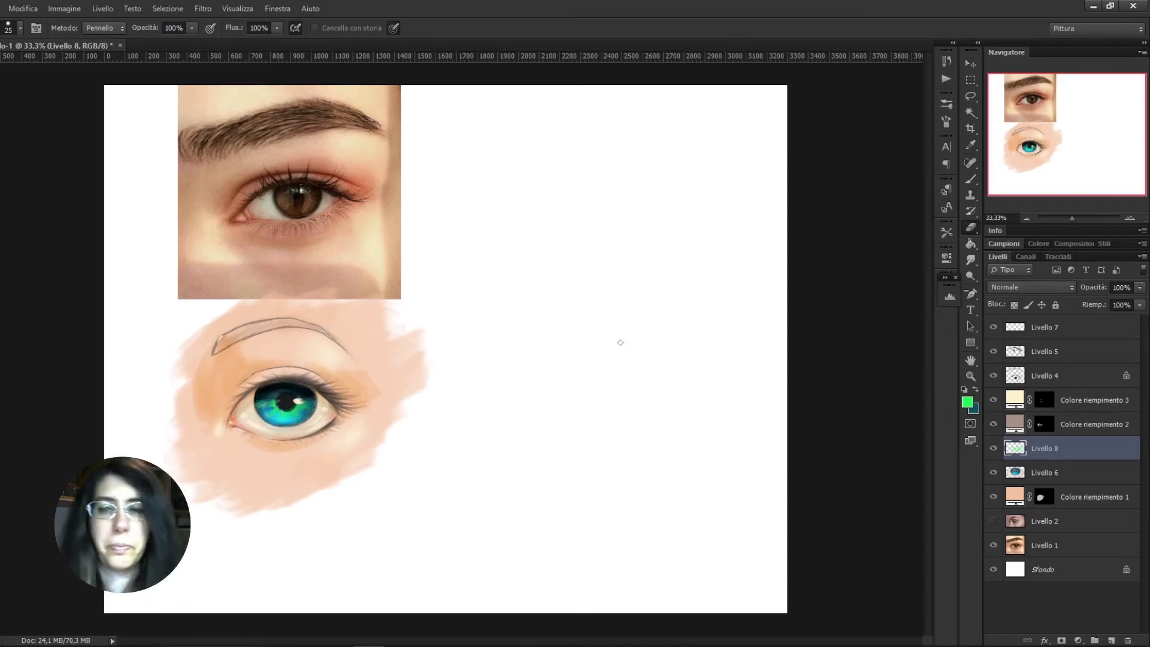
pyautogui.click(1020, 289)
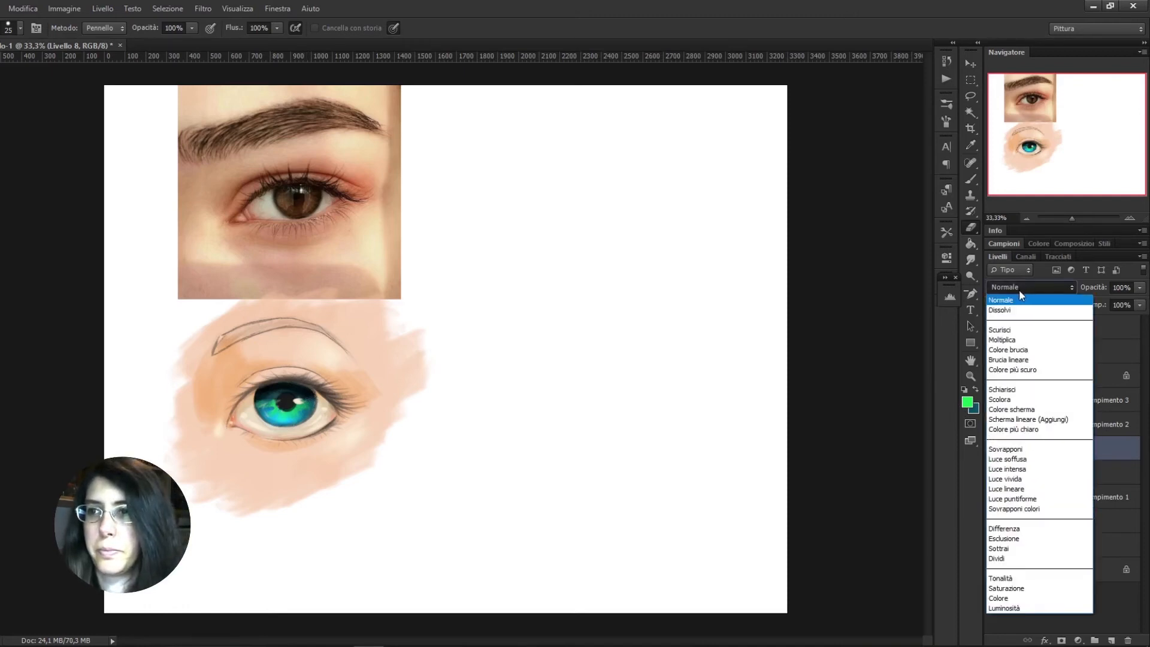
pyautogui.click(1020, 289)
pyautogui.click(1140, 288)
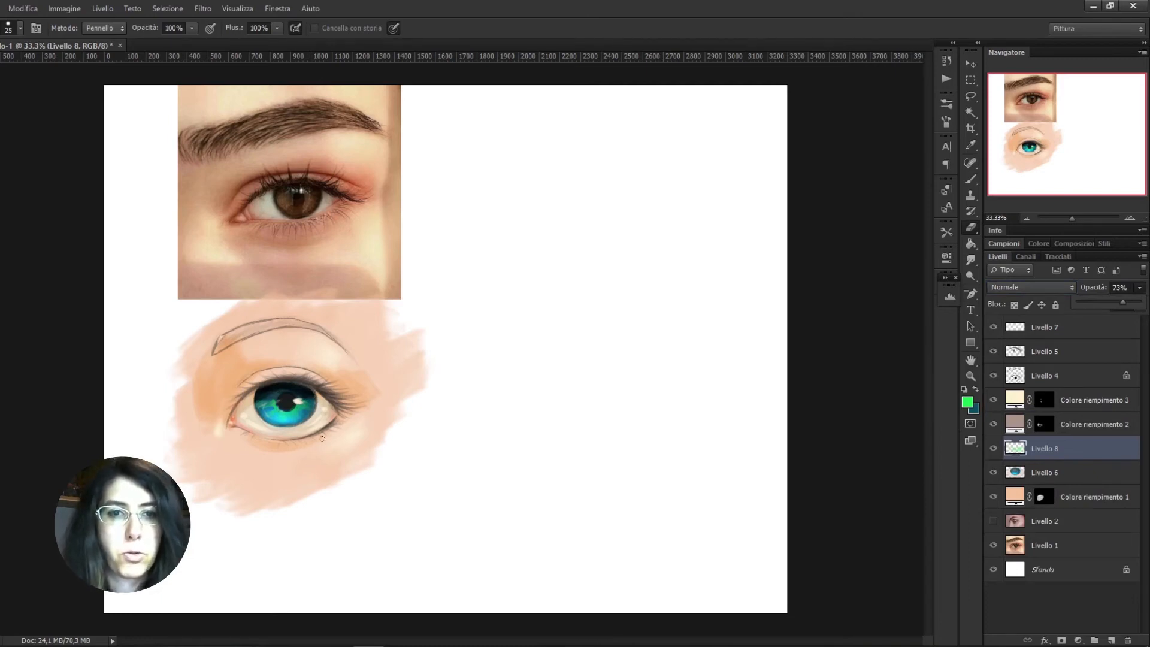
# Tint the outer corner and lower edge of the eye on Livello 6 with a salmon pink swatch and the 80 px sketch brush
pyautogui.click(1018, 474)
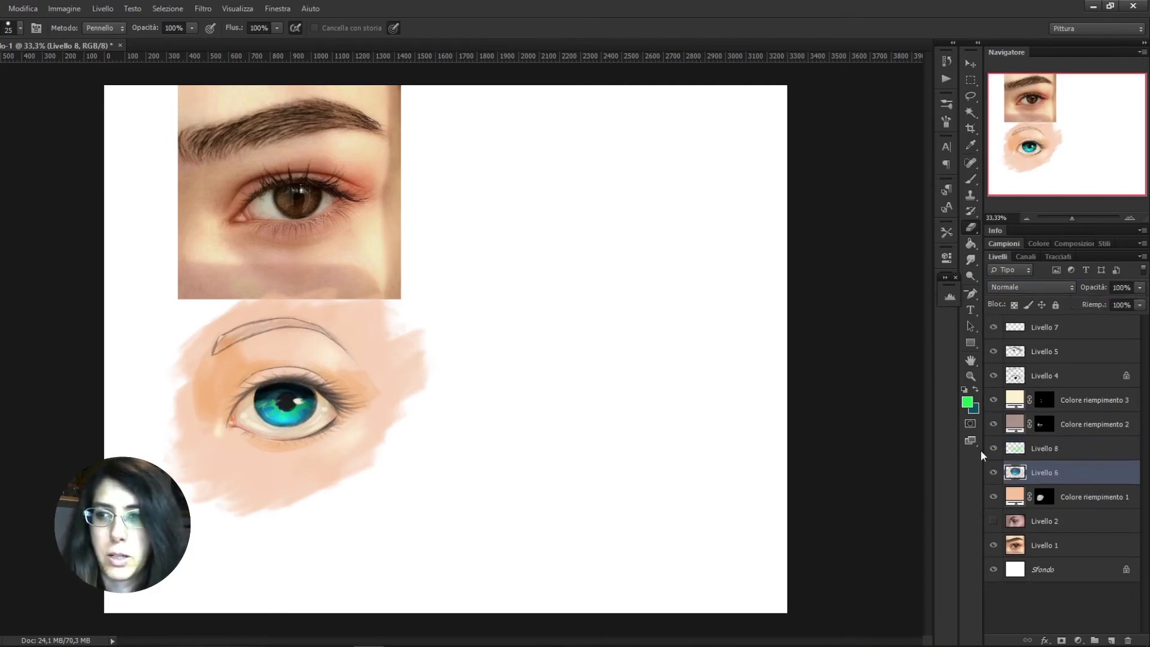
pyautogui.click(1004, 243)
pyautogui.click(1017, 252)
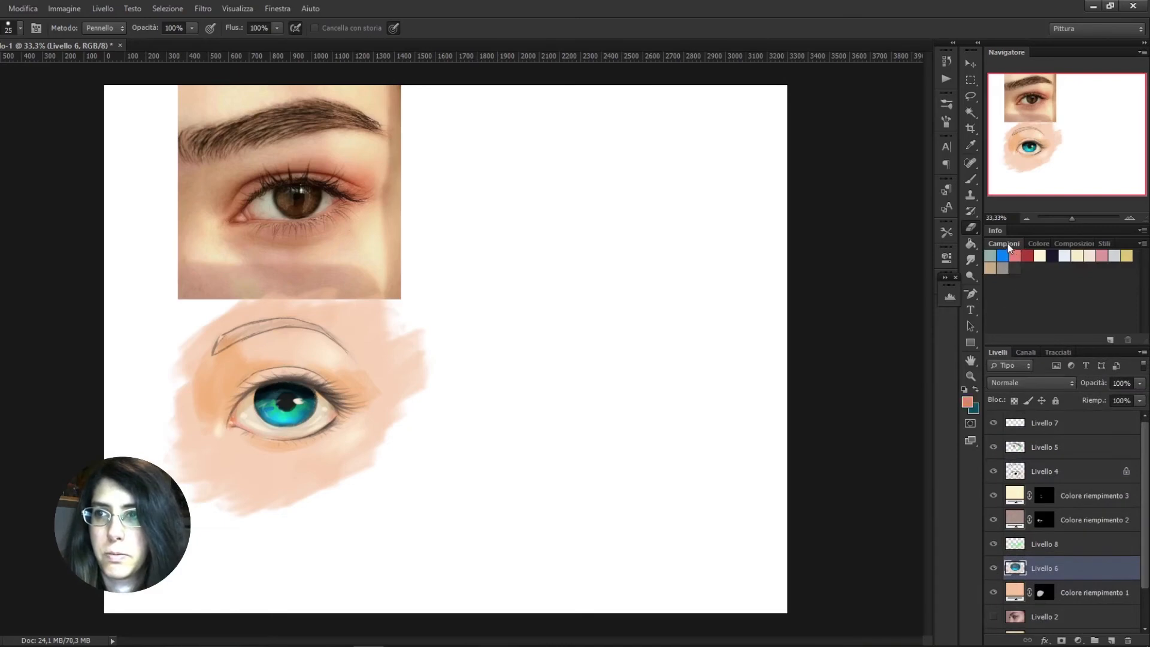
pyautogui.click(971, 178)
pyautogui.rightClick(333, 413)
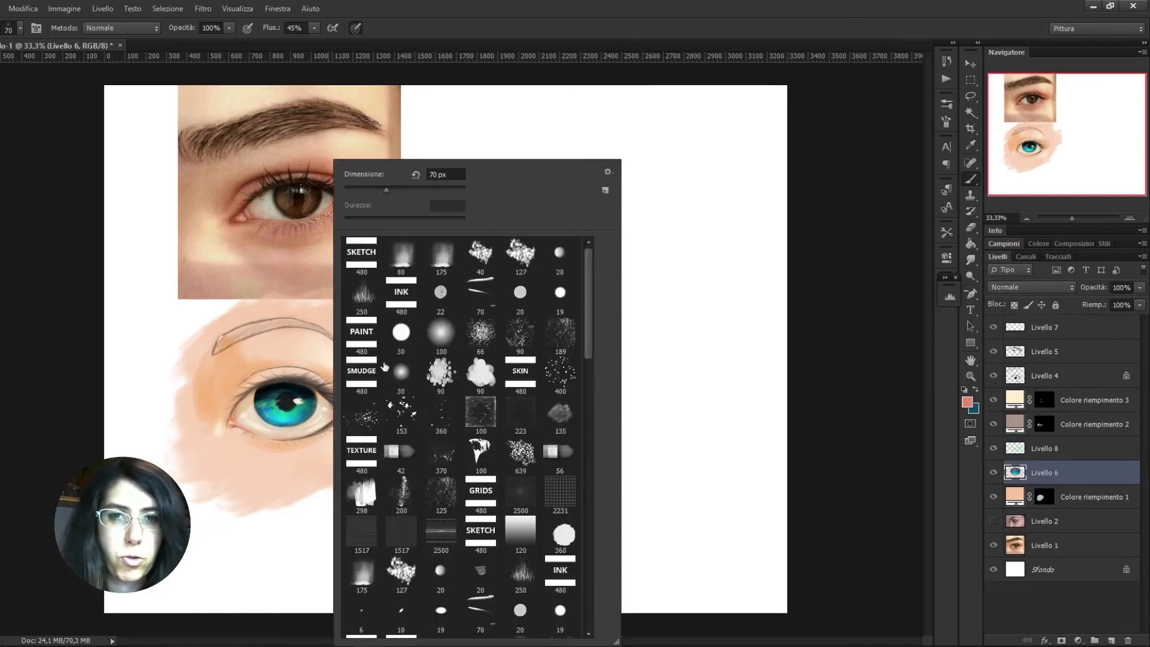
pyautogui.click(402, 268)
pyautogui.click(334, 418)
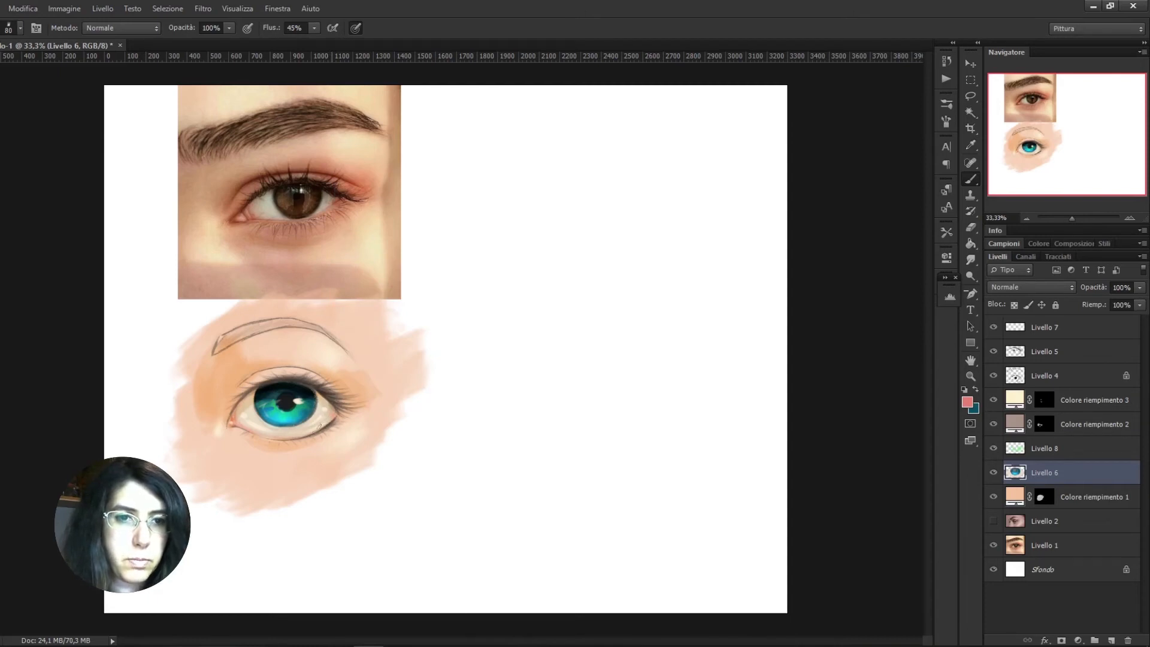
pyautogui.moveTo(248, 436); pyautogui.dragTo(305, 436)
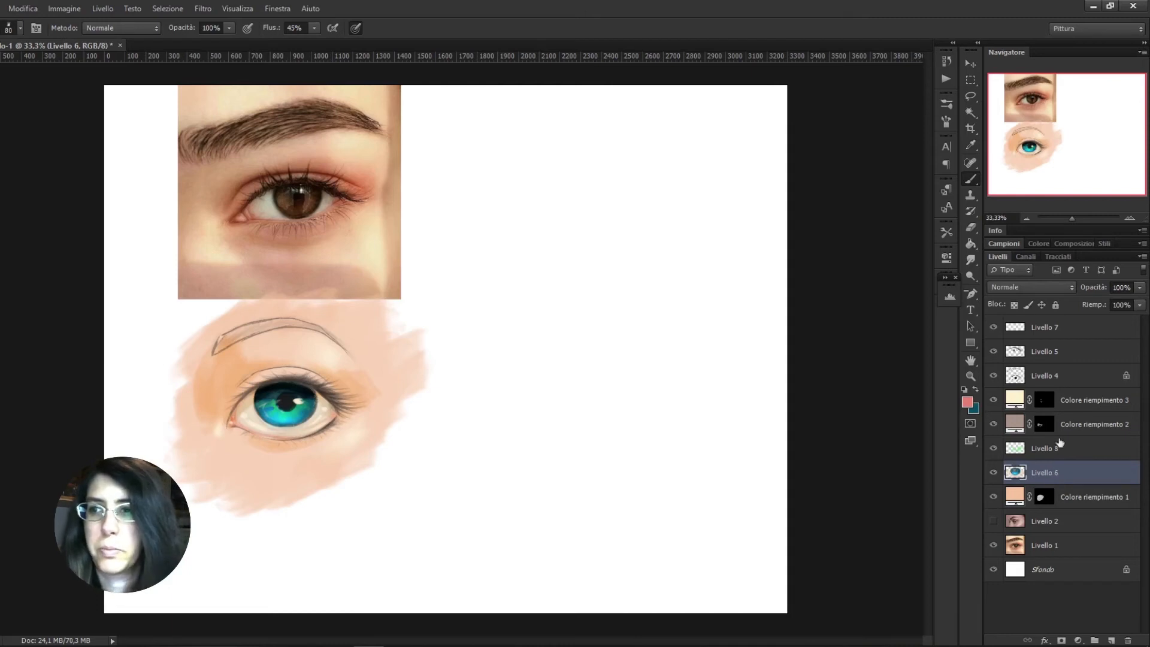
# Darken the upper lash line on Livello 5 with black and the 175 px sketch brush
pyautogui.click(1035, 357)
pyautogui.click(968, 402)
pyautogui.click(611, 353)
pyautogui.click(837, 188)
pyautogui.press(']')
pyautogui.press(']')
pyautogui.press(']')
pyautogui.press(']')
pyautogui.press(']')
pyautogui.moveTo(262, 389); pyautogui.dragTo(330, 405)
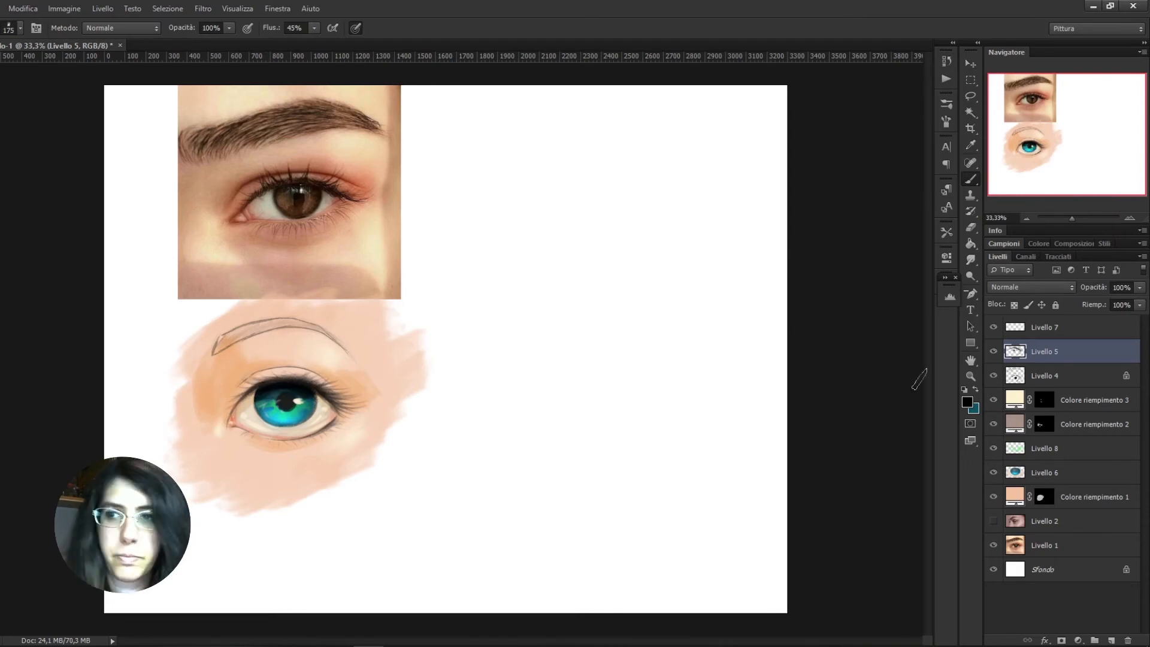
pyautogui.click(1043, 424)
pyautogui.press('x')
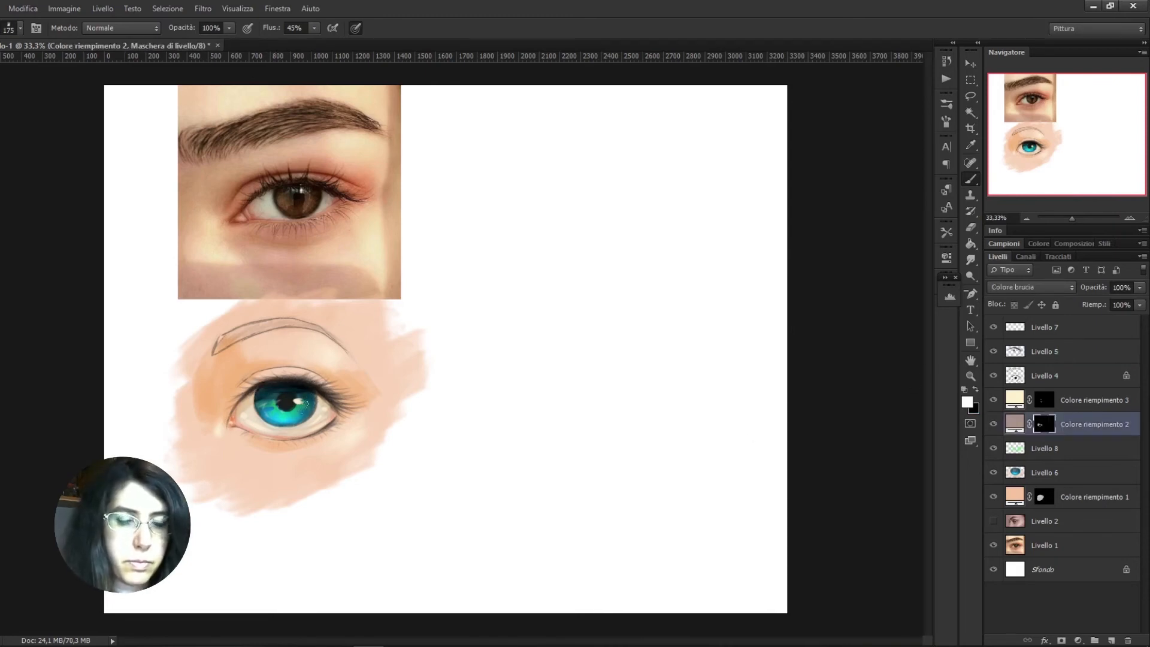
pyautogui.press('r')
pyautogui.press('b')
pyautogui.click(1041, 351)
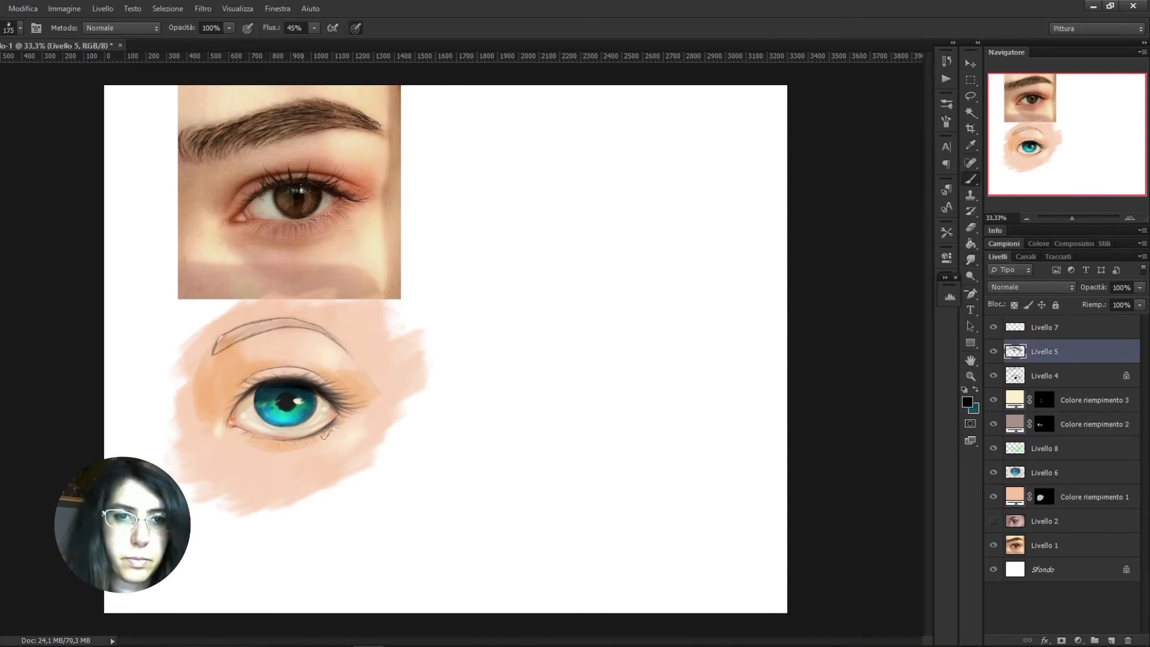
pyautogui.press('x')
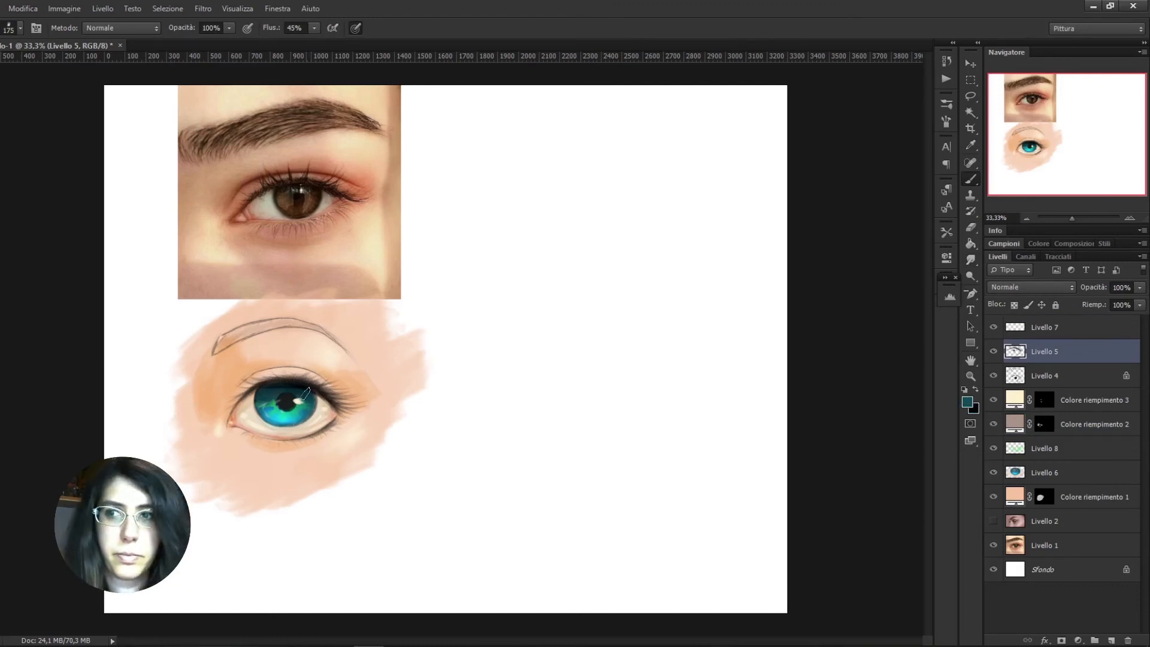
# Paint dark red-brown eyeshadow over the upper lid and outer corner on a new layer above Colore riempimento 1
pyautogui.press('e')
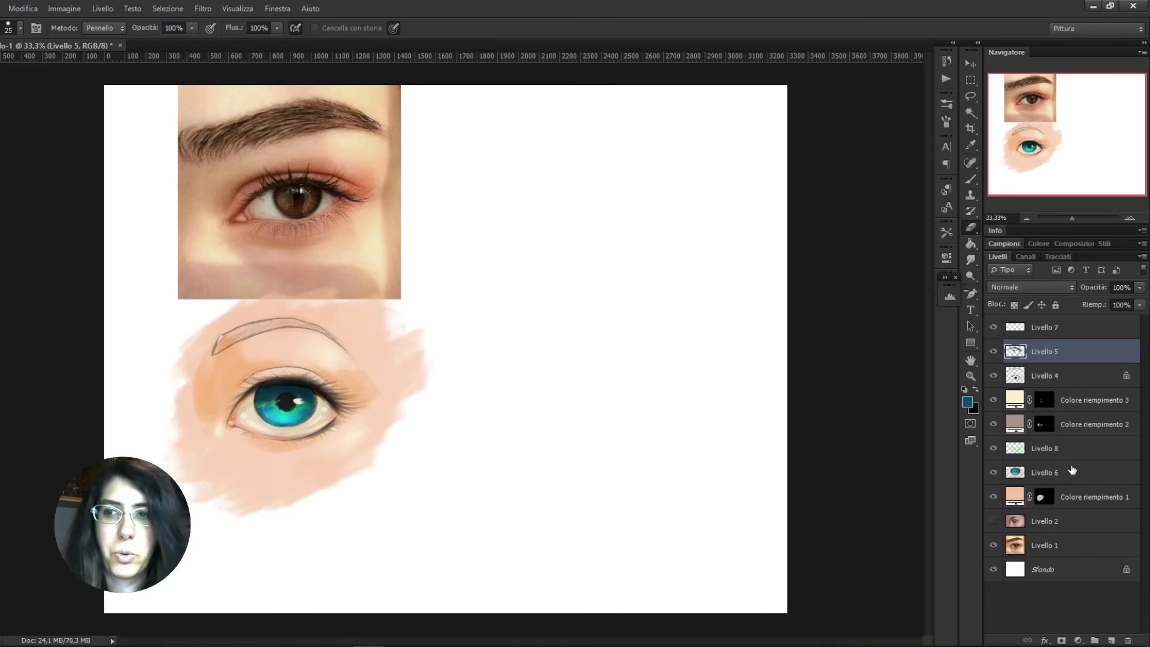
pyautogui.click(1076, 495)
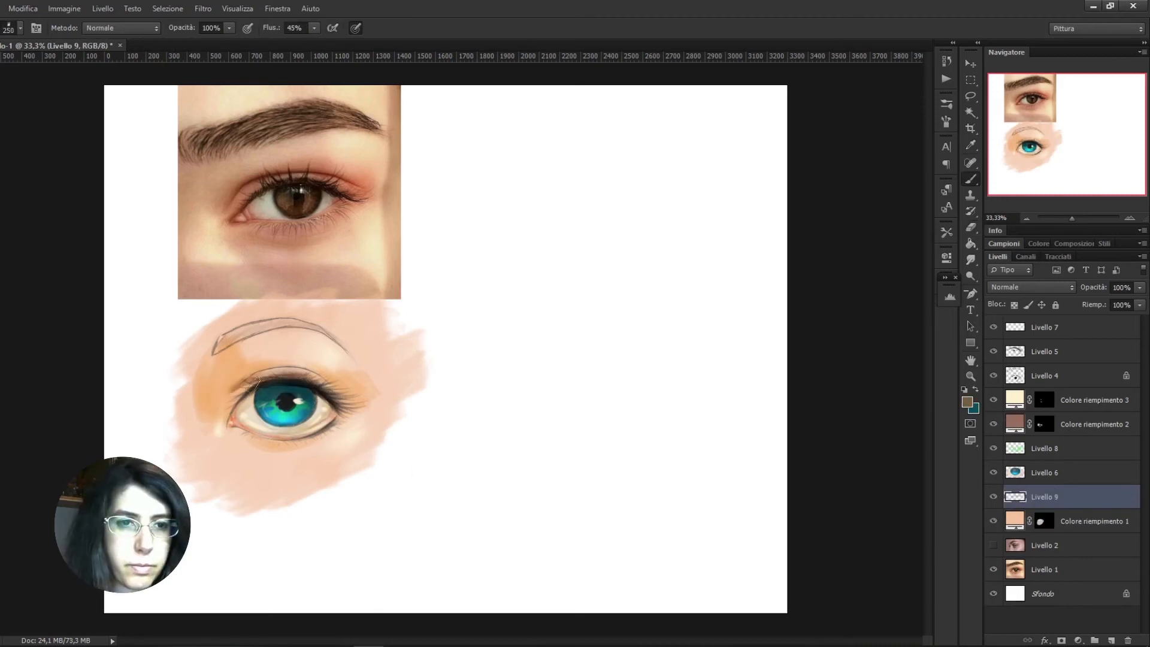
pyautogui.moveTo(240, 387)
pyautogui.mouseDown()
pyautogui.moveTo(378, 380)
pyautogui.moveTo(343, 419)
pyautogui.mouseUp()
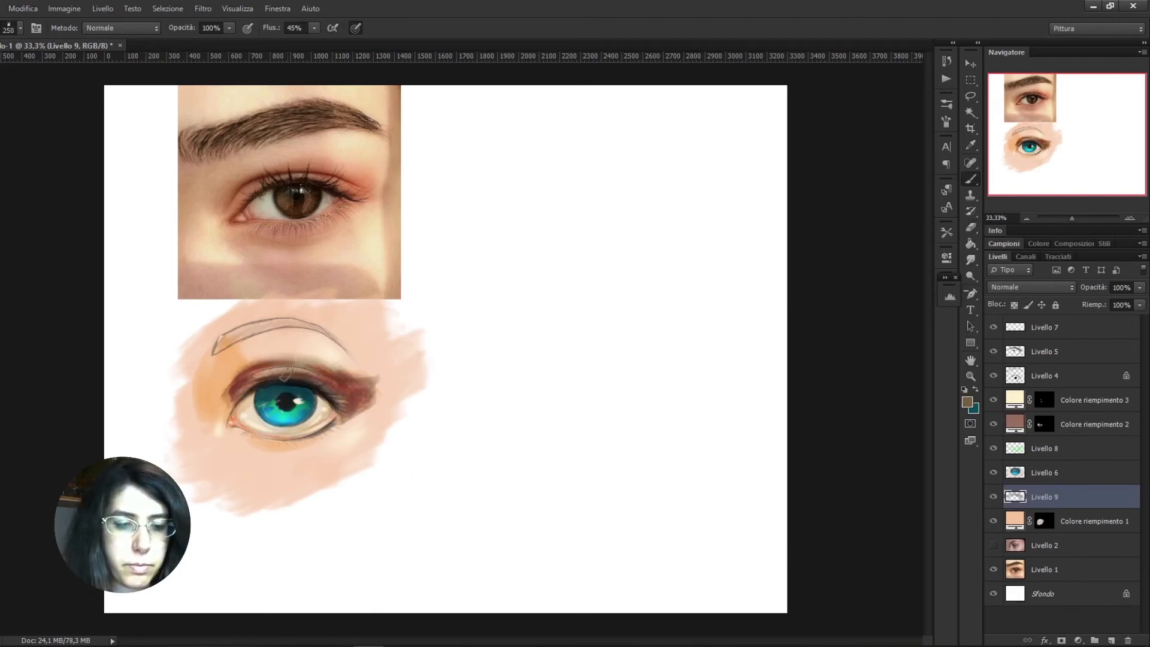
# Thin out the eyeshadow on Livello 9 with a soft eraser and blend it using the Smudge tool at 12% strength
pyautogui.press('x')
pyautogui.press('e')
pyautogui.rightClick(263, 360)
pyautogui.doubleClick(373, 336)
pyautogui.moveTo(229, 376)
pyautogui.mouseDown()
pyautogui.moveTo(344, 359)
pyautogui.moveTo(380, 396)
pyautogui.moveTo(372, 379)
pyautogui.moveTo(333, 376)
pyautogui.mouseUp()
pyautogui.click(971, 260)
pyautogui.moveTo(328, 370)
pyautogui.mouseDown()
pyautogui.moveTo(248, 377)
pyautogui.moveTo(230, 401)
pyautogui.mouseUp()
pyautogui.moveTo(339, 384); pyautogui.dragTo(364, 392)
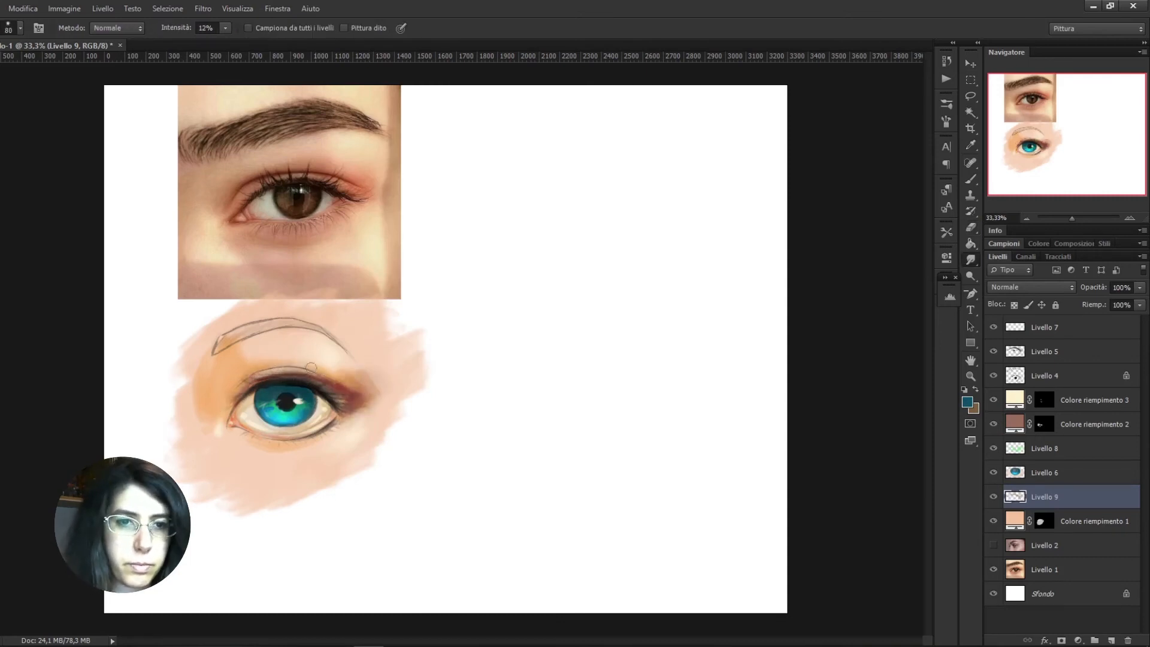
# Smudge the masks of Colore riempimento 2 and Colore riempimento 3 around the upper lid, choosing the 90 px tip for the latter
pyautogui.click(1044, 424)
pyautogui.click(322, 378)
pyautogui.rightClick(218, 389)
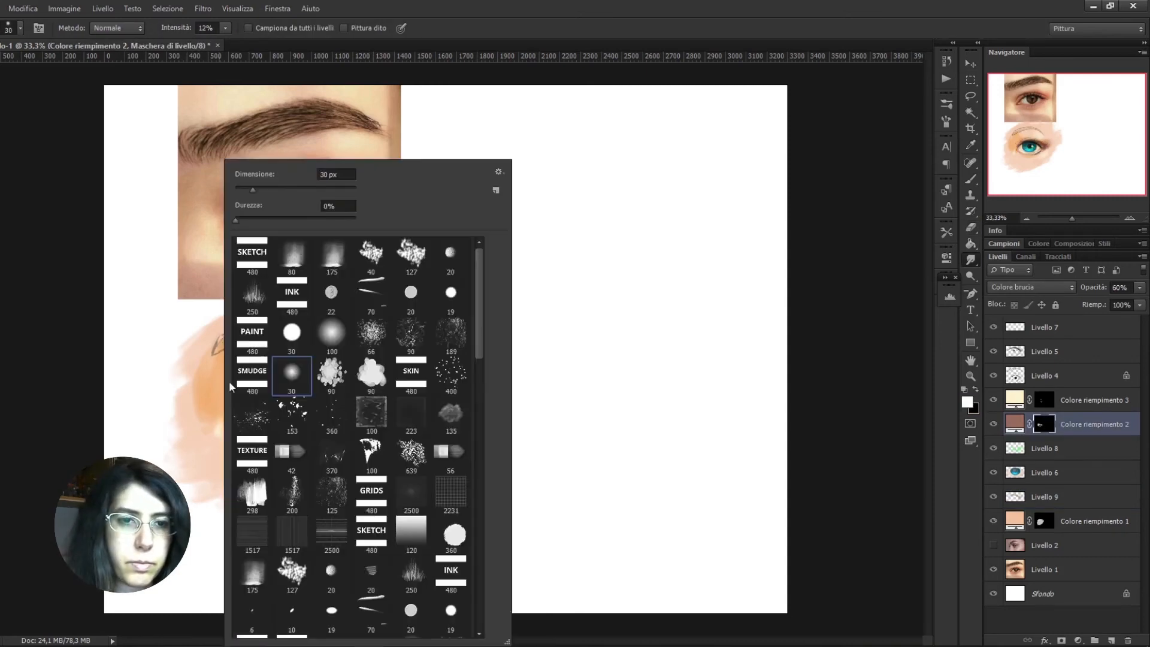
pyautogui.click(209, 388)
pyautogui.click(1044, 400)
pyautogui.rightClick(348, 389)
pyautogui.click(459, 391)
pyautogui.click(329, 360)
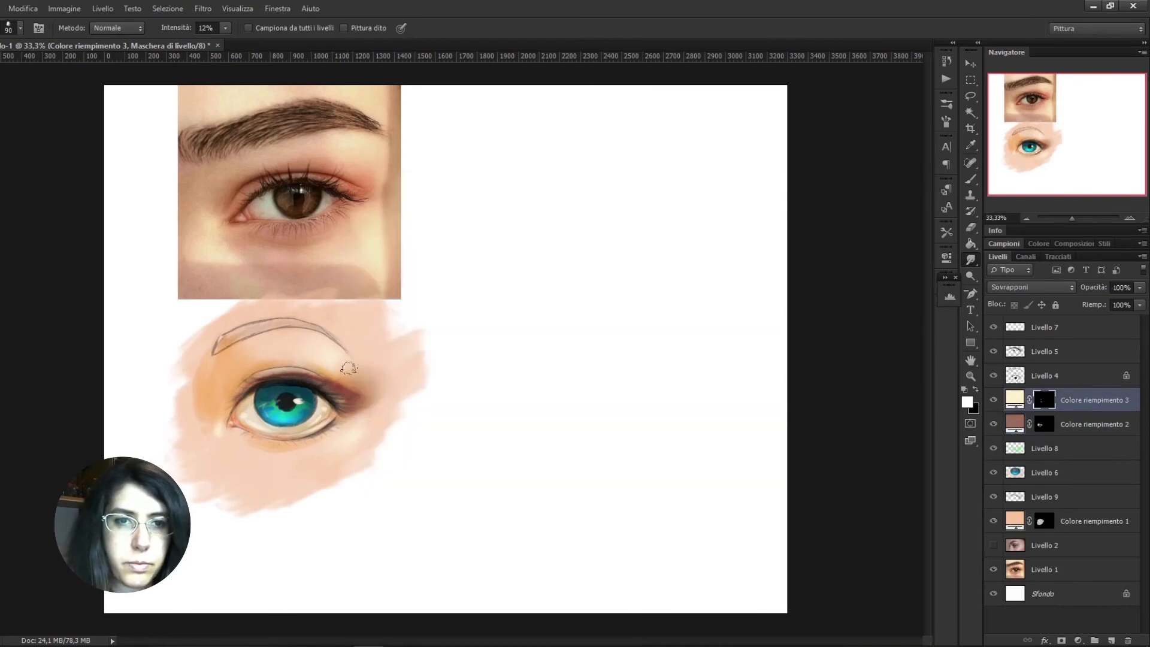
# Touch up the light skin area under the brow on Colore riempimento 3's mask with an enlarged brush at 29% opacity
pyautogui.press('b')
pyautogui.rightClick(322, 360)
pyautogui.click(434, 375)
pyautogui.click(324, 357)
pyautogui.press(']')
pyautogui.press(']')
pyautogui.press(']')
pyautogui.press(']')
pyautogui.press('2')
pyautogui.press('9')
pyautogui.press('x')
# Reduce the brush to 45 px on Colore riempimento 2's mask, and set Livello 5's blending mode to Moltiplica
pyautogui.press('x')
pyautogui.press('x')
pyautogui.moveTo(336, 361)
pyautogui.mouseDown()
pyautogui.moveTo(320, 362)
pyautogui.moveTo(322, 373)
pyautogui.mouseUp()
pyautogui.click(1044, 425)
pyautogui.press('[')
pyautogui.press('[')
pyautogui.press('[')
pyautogui.press('[')
pyautogui.press('[')
pyautogui.press('[')
pyautogui.press('[')
pyautogui.press('[')
pyautogui.press('[')
pyautogui.press('x')
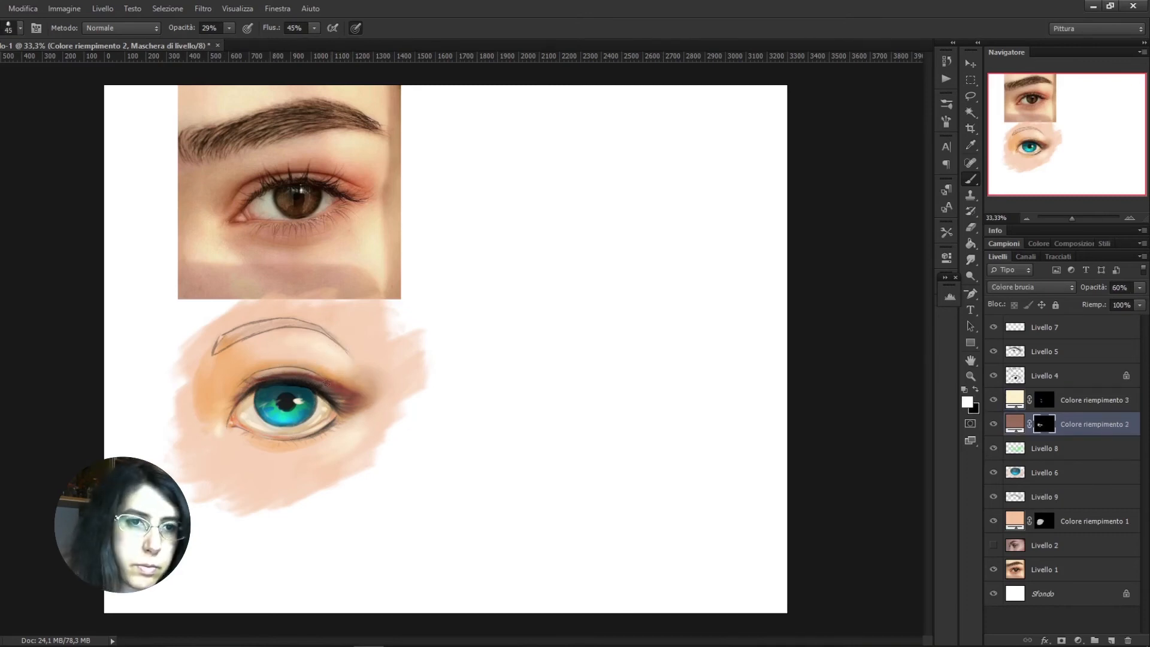
pyautogui.click(1056, 356)
pyautogui.click(1032, 288)
pyautogui.click(1011, 339)
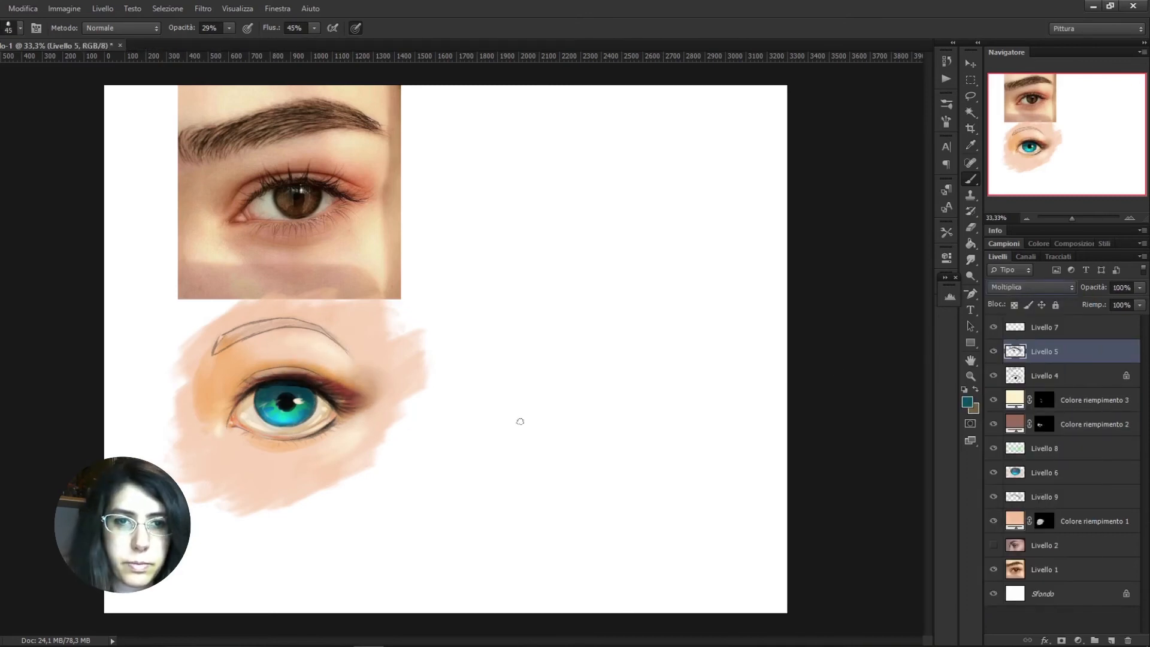
# Recolour the eyeshadow on Livello 9 to green with an image colour adjustment
pyautogui.click(1023, 495)
pyautogui.press('x')
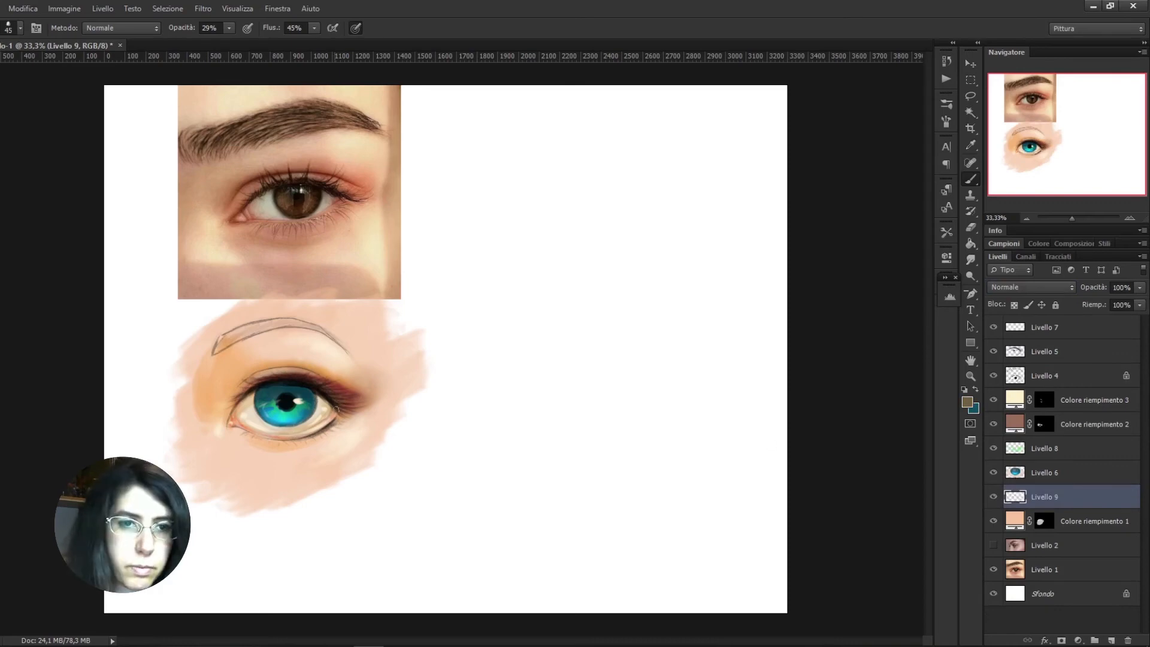
pyautogui.click(64, 9)
pyautogui.click(282, 106)
pyautogui.moveTo(150, 162); pyautogui.dragTo(626, 162)
pyautogui.moveTo(614, 242)
pyautogui.mouseDown()
pyautogui.moveTo(653, 242)
pyautogui.moveTo(641, 249)
pyautogui.mouseUp()
pyautogui.moveTo(641, 247); pyautogui.dragTo(643, 247)
# Dab light yellow over the green eyeshadow on Livello 9 with the 360 px speckle brush at 29% opacity
pyautogui.click(968, 402)
pyautogui.click(548, 198)
pyautogui.moveTo(707, 282)
pyautogui.mouseDown()
pyautogui.moveTo(707, 323)
pyautogui.moveTo(707, 258)
pyautogui.mouseUp()
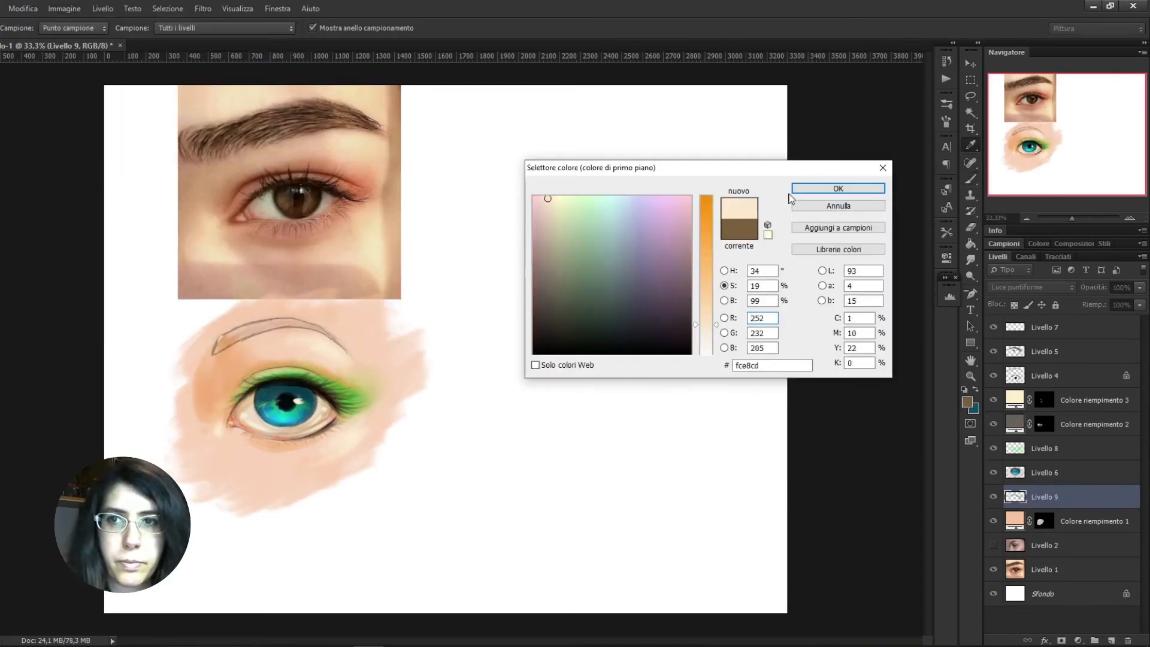
pyautogui.click(558, 194)
pyautogui.click(553, 203)
pyautogui.click(557, 195)
pyautogui.click(839, 189)
pyautogui.rightClick(412, 383)
pyautogui.click(515, 416)
pyautogui.click(352, 396)
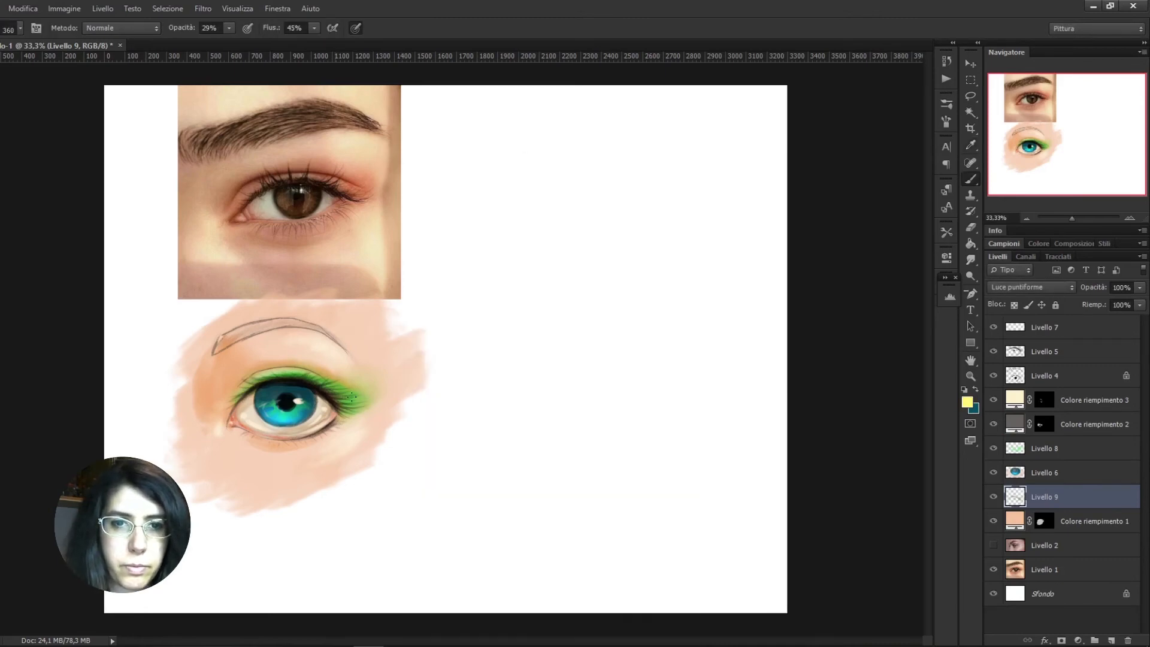
pyautogui.moveTo(352, 424)
pyautogui.mouseDown()
pyautogui.moveTo(336, 402)
pyautogui.moveTo(263, 387)
pyautogui.mouseUp()
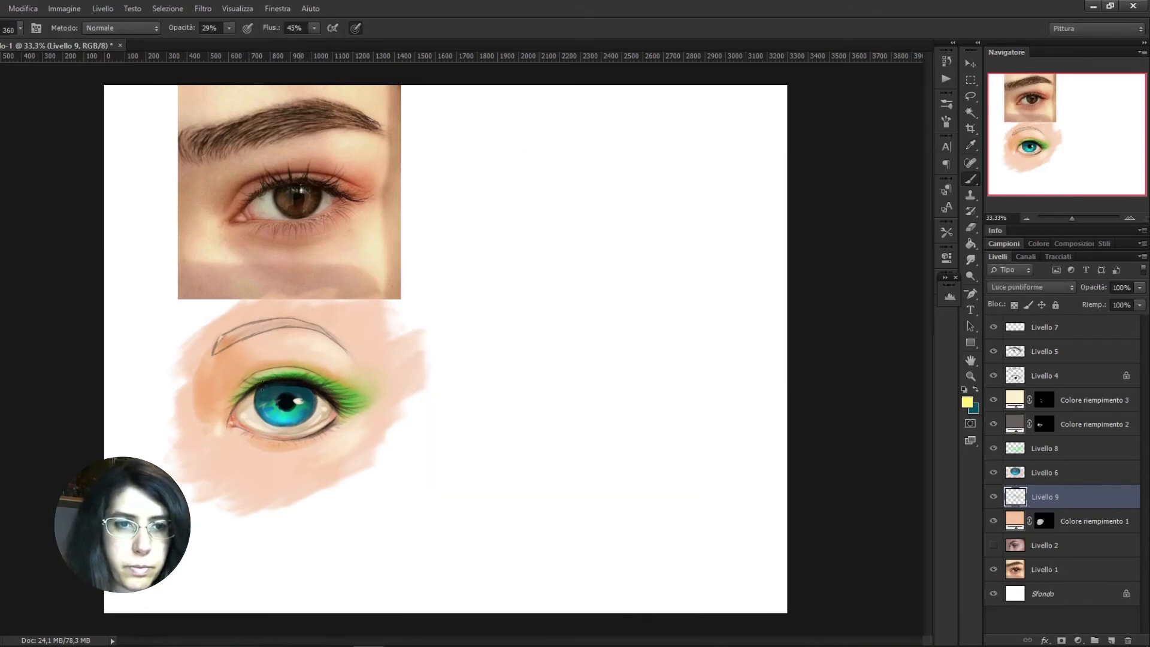
pyautogui.moveTo(374, 412); pyautogui.dragTo(340, 388)
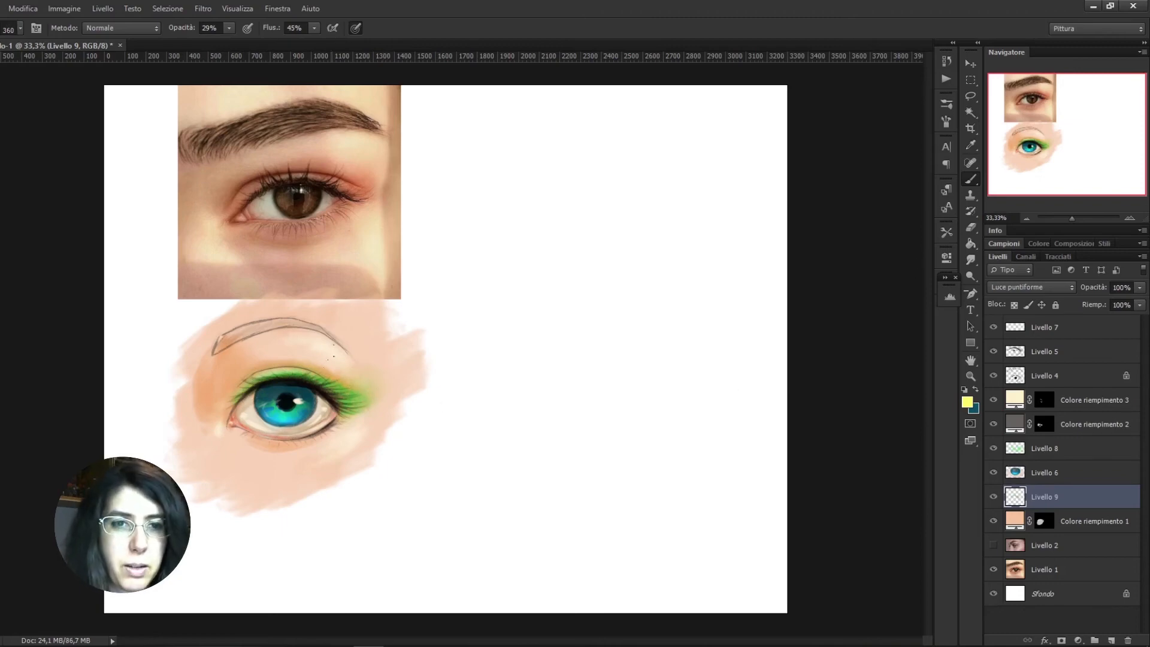
# Paint a bright pink line along the lower lid and outer corner on Livello 9 with an enlarged brush at 100% opacity
pyautogui.click(967, 402)
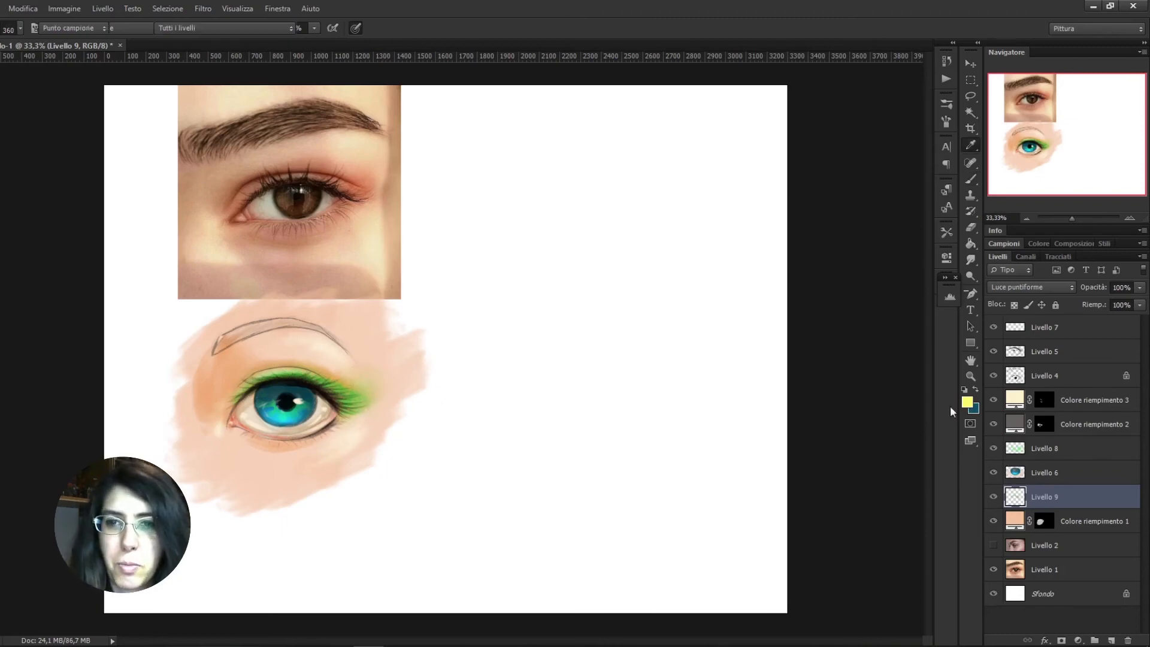
pyautogui.click(675, 205)
pyautogui.click(838, 189)
pyautogui.rightClick(492, 312)
pyautogui.click(559, 258)
pyautogui.click(345, 423)
pyautogui.press('0')
pyautogui.press(']')
pyautogui.press(']')
pyautogui.press(']')
pyautogui.press(']')
pyautogui.press(']')
pyautogui.moveTo(363, 423); pyautogui.dragTo(245, 437)
pyautogui.moveTo(387, 399); pyautogui.dragTo(366, 409)
# Sketch a pink side-view eye outline below the second reference photo on Livello 4, redrawing the front curve once
pyautogui.press('e')
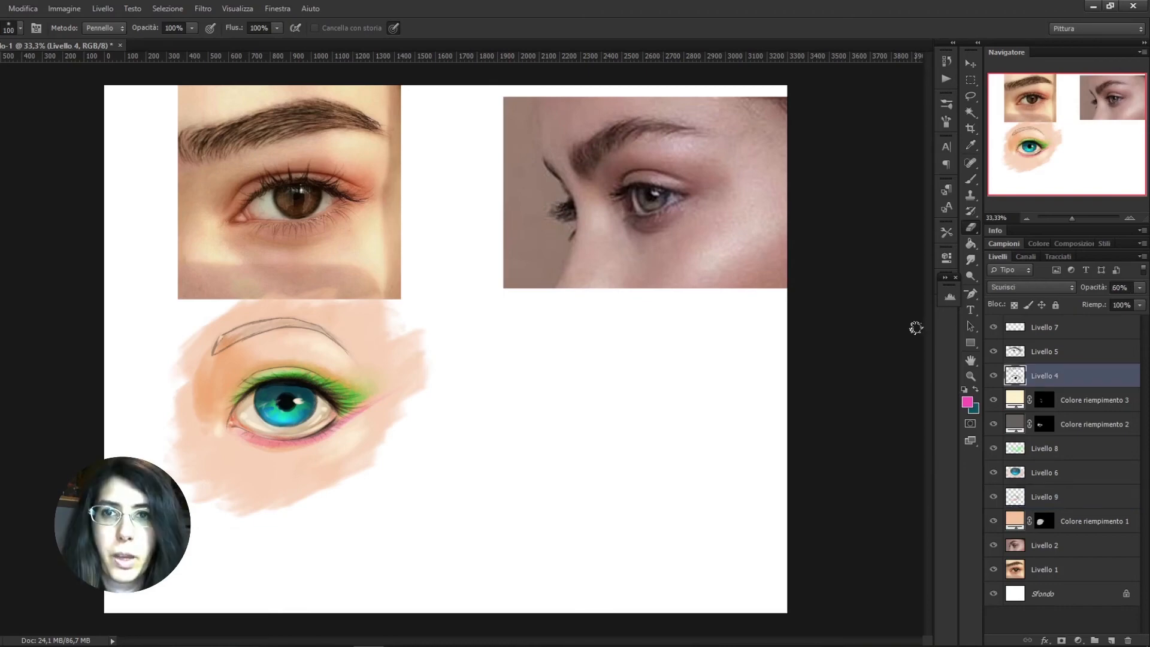
pyautogui.click(972, 181)
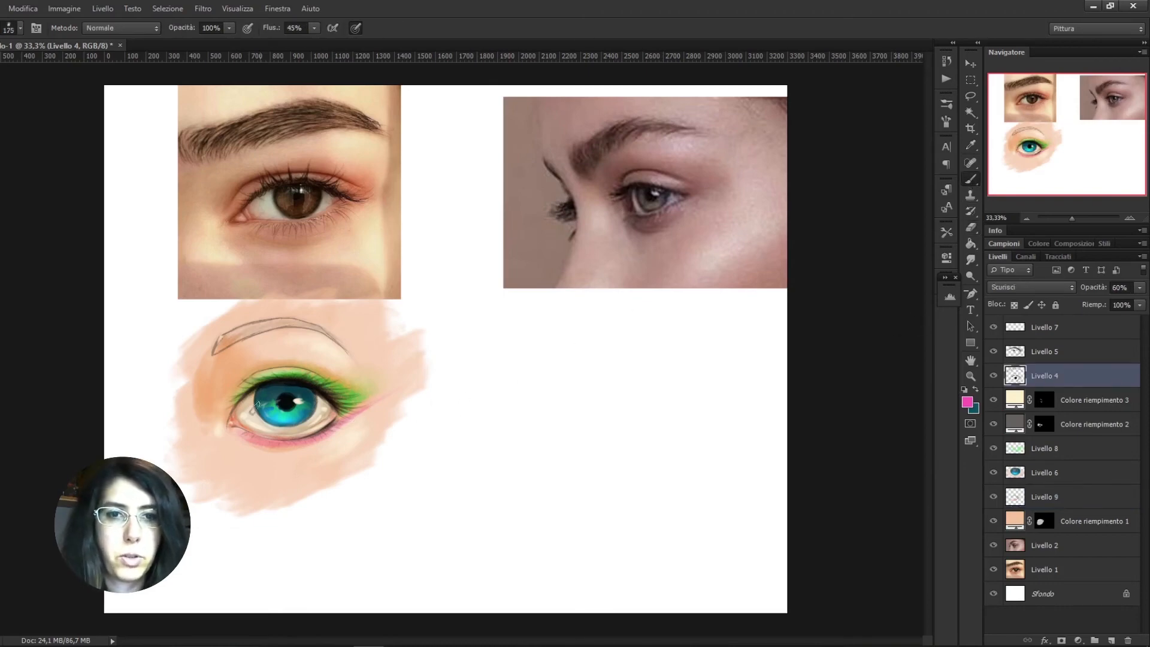
pyautogui.moveTo(614, 368)
pyautogui.mouseDown()
pyautogui.moveTo(695, 381)
pyautogui.moveTo(723, 407)
pyautogui.moveTo(710, 419)
pyautogui.mouseUp()
pyautogui.moveTo(644, 459); pyautogui.dragTo(656, 448)
pyautogui.moveTo(626, 367); pyautogui.dragTo(628, 454)
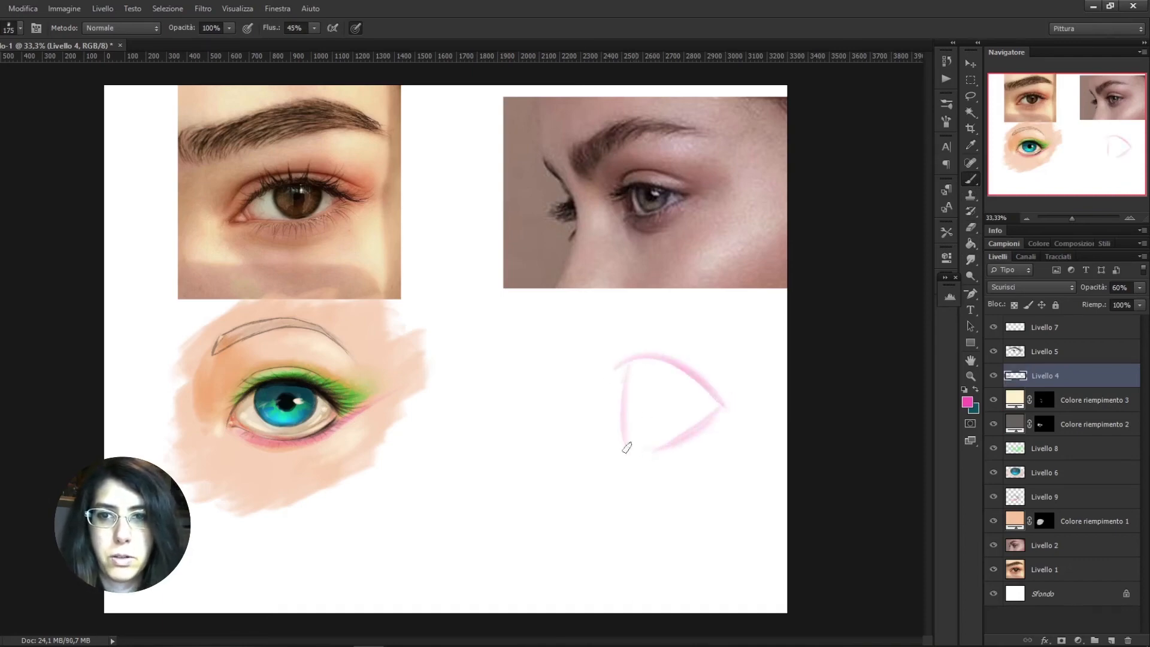
pyautogui.hotkey('ctrl', 'z')
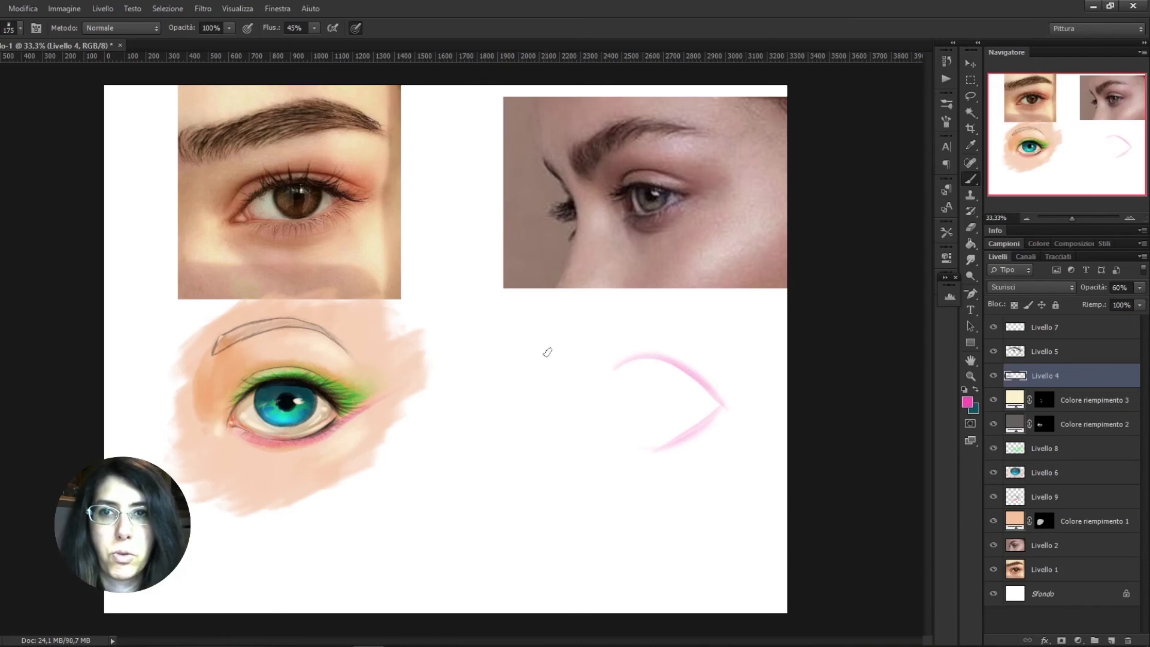
pyautogui.moveTo(635, 361); pyautogui.dragTo(654, 445)
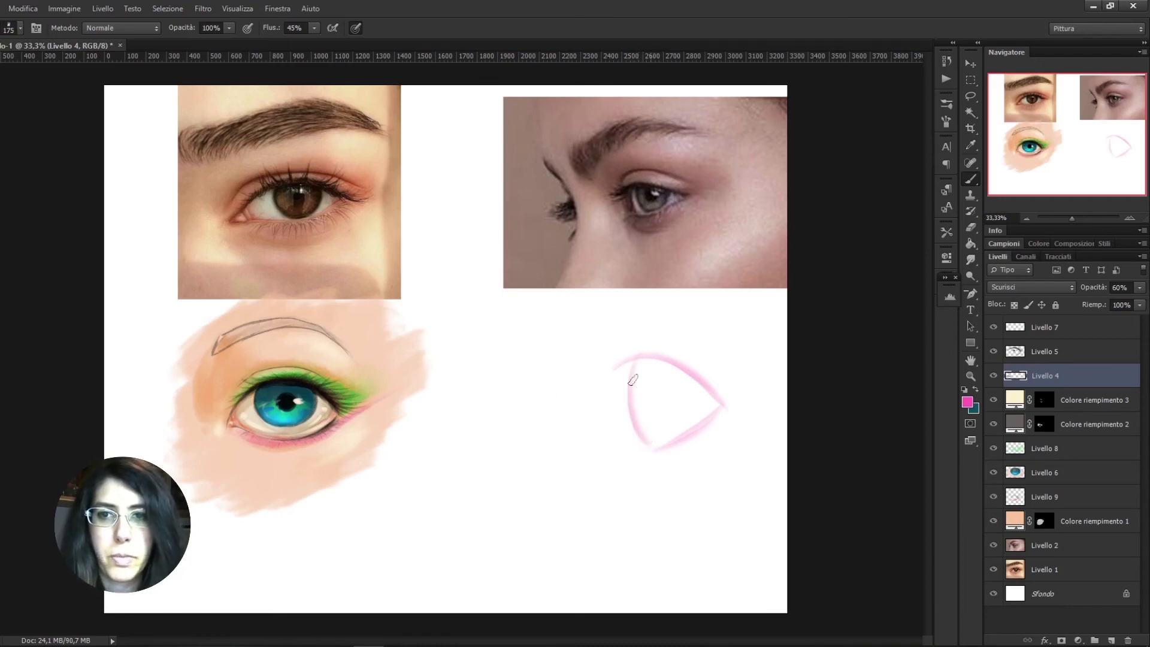
# Sketch the narrow iris ellipse and filled pupil inside the side-view eye, undoing a stray stroke
pyautogui.moveTo(662, 428)
pyautogui.mouseDown()
pyautogui.moveTo(651, 379)
pyautogui.moveTo(658, 446)
pyautogui.moveTo(629, 393)
pyautogui.moveTo(633, 420)
pyautogui.moveTo(639, 394)
pyautogui.moveTo(644, 443)
pyautogui.moveTo(642, 398)
pyautogui.mouseUp()
pyautogui.hotkey('ctrl', 'z')
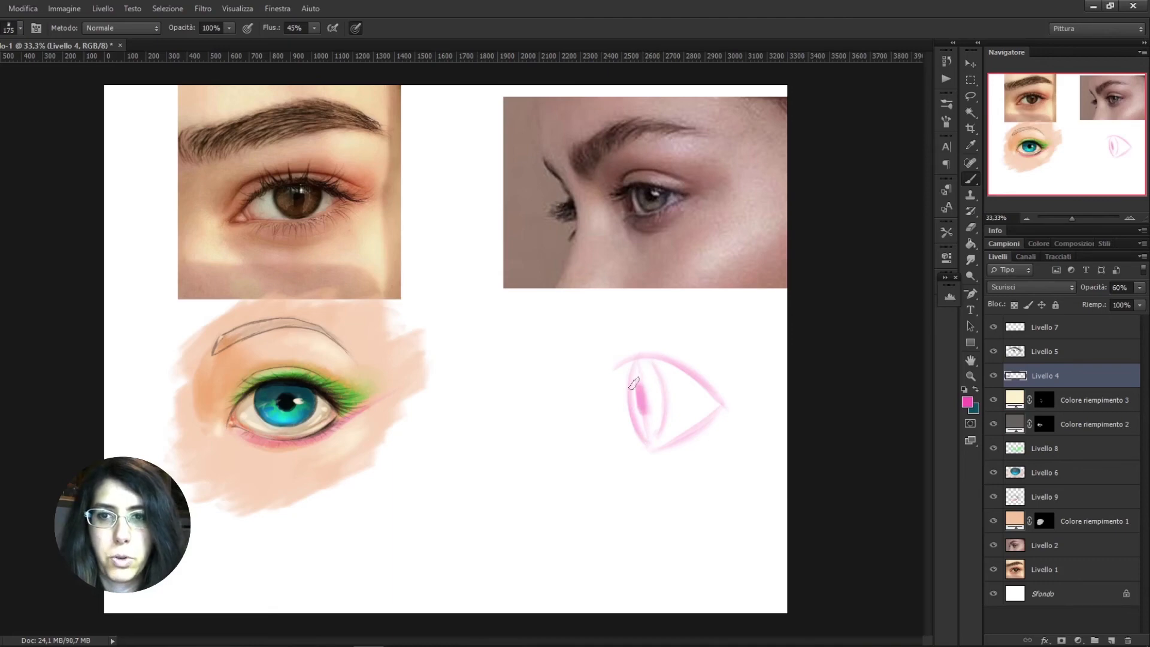
pyautogui.moveTo(639, 396); pyautogui.dragTo(641, 393)
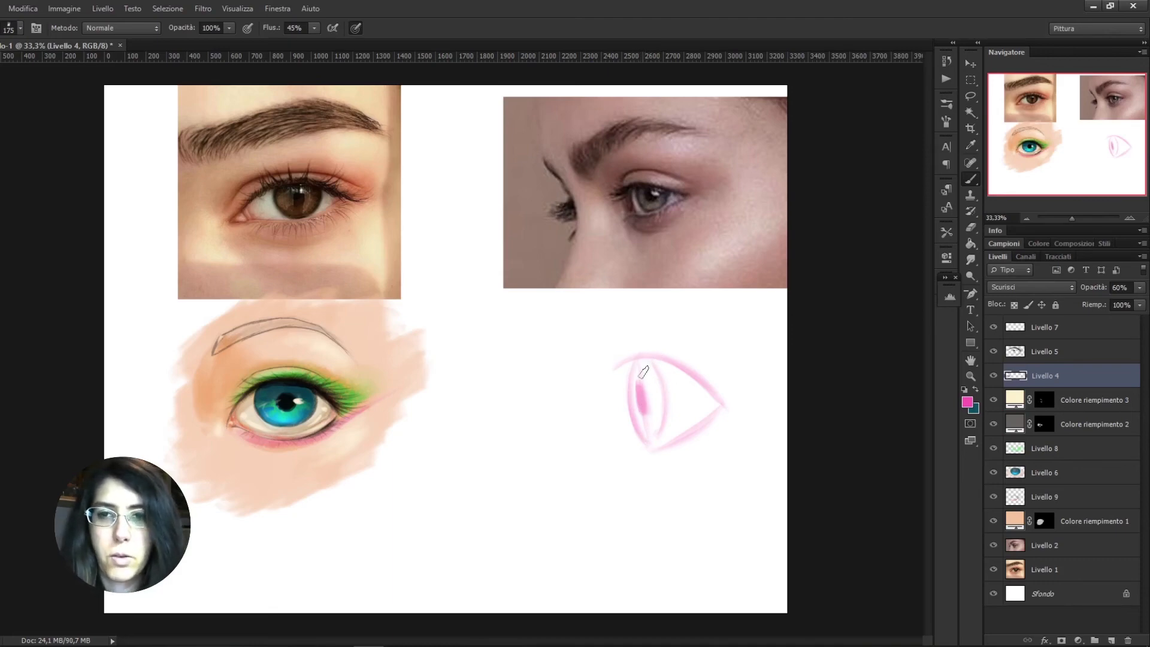
# Sketch the upper and lower lashes and the lid crease of the side-view eye in pink
pyautogui.moveTo(584, 348); pyautogui.dragTo(636, 358)
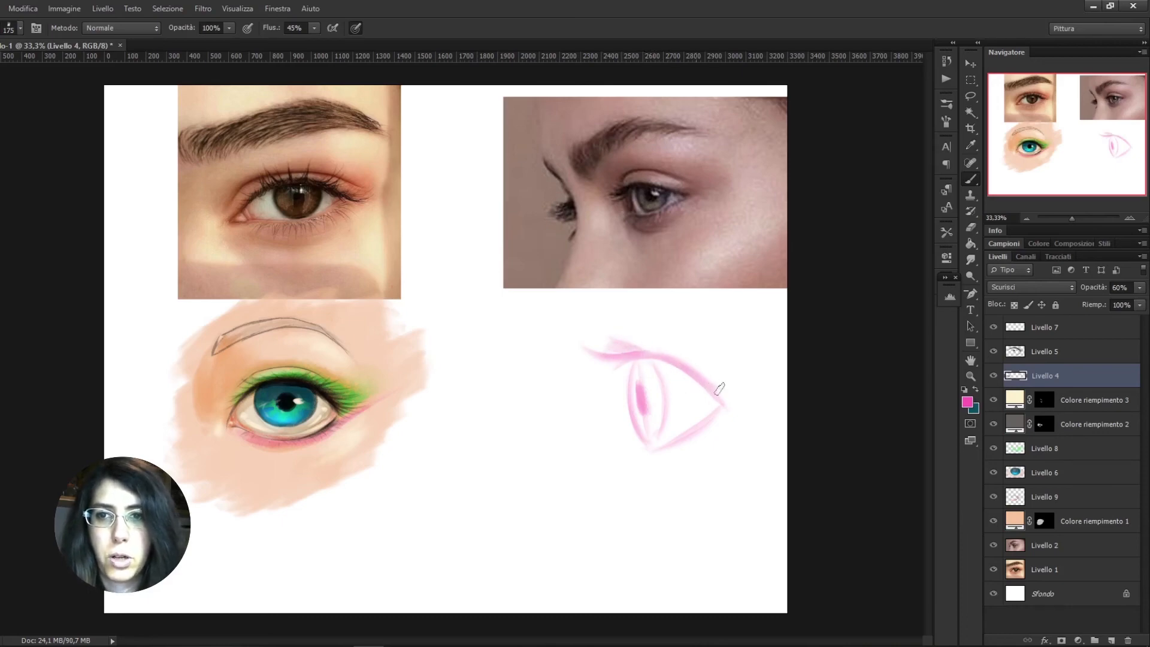
pyautogui.moveTo(662, 357)
pyautogui.mouseDown()
pyautogui.moveTo(593, 360)
pyautogui.moveTo(636, 369)
pyautogui.moveTo(593, 375)
pyautogui.moveTo(623, 375)
pyautogui.moveTo(599, 375)
pyautogui.mouseUp()
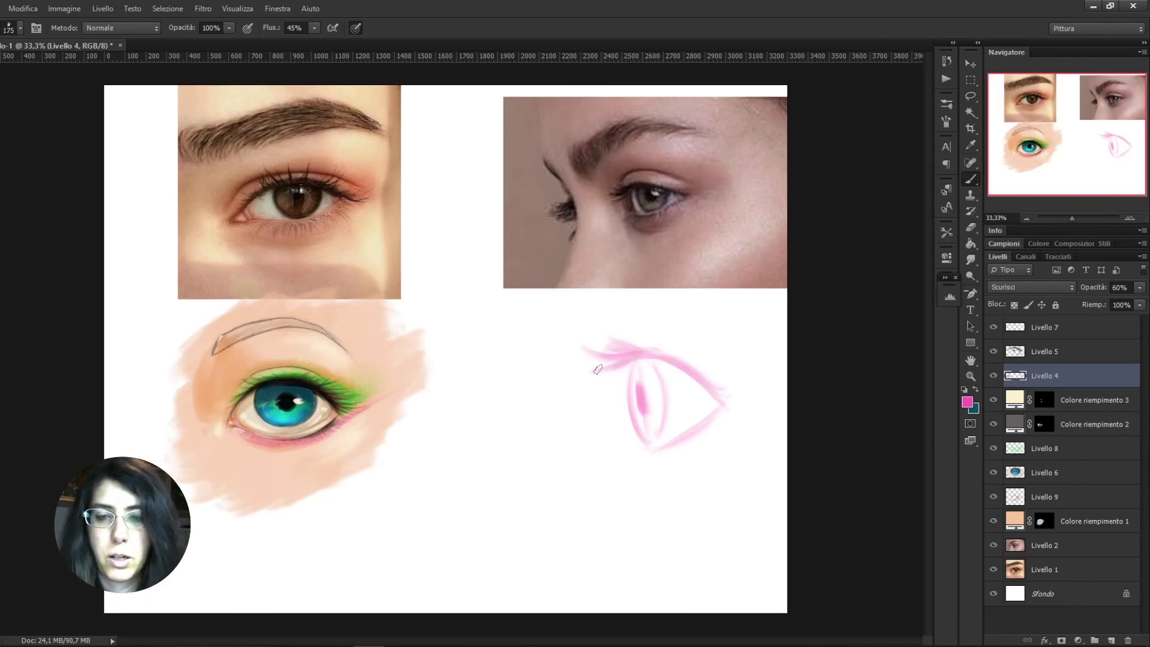
pyautogui.moveTo(696, 430)
pyautogui.mouseDown()
pyautogui.moveTo(636, 459)
pyautogui.moveTo(651, 459)
pyautogui.moveTo(633, 478)
pyautogui.moveTo(680, 442)
pyautogui.mouseUp()
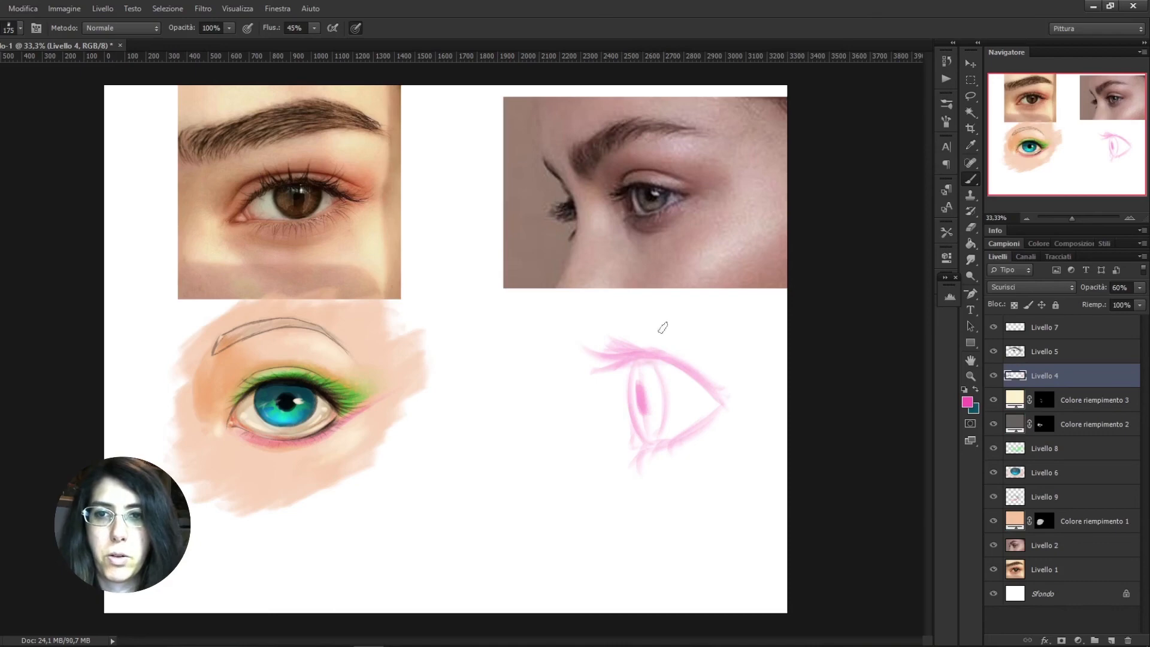
pyautogui.moveTo(643, 339)
pyautogui.mouseDown()
pyautogui.moveTo(656, 322)
pyautogui.moveTo(695, 337)
pyautogui.mouseUp()
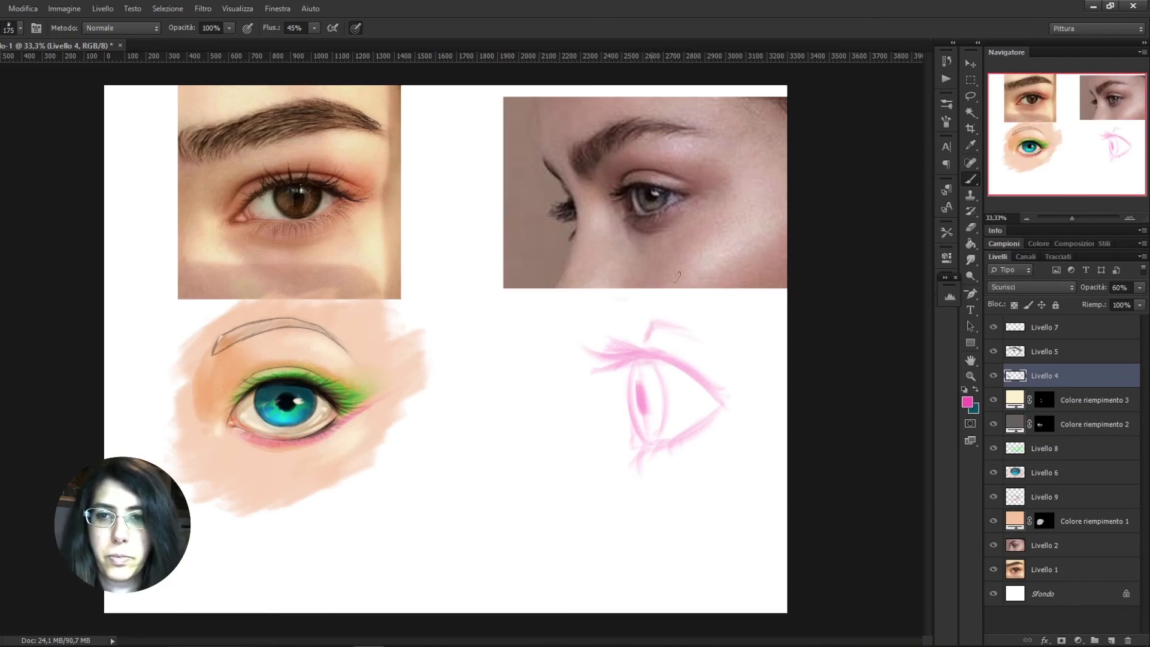
# Paint a skin-tone patch around the side-view eye on Colore riempimento 1's mask with a 900 px white brush
pyautogui.click(1041, 522)
pyautogui.press(']')
pyautogui.press(']')
pyautogui.press(']')
pyautogui.press(']')
pyautogui.press(']')
pyautogui.press(']')
pyautogui.press(']')
pyautogui.press(']')
pyautogui.press(']')
pyautogui.moveTo(590, 353)
pyautogui.mouseDown()
pyautogui.moveTo(724, 334)
pyautogui.moveTo(581, 498)
pyautogui.moveTo(644, 310)
pyautogui.moveTo(551, 383)
pyautogui.mouseUp()
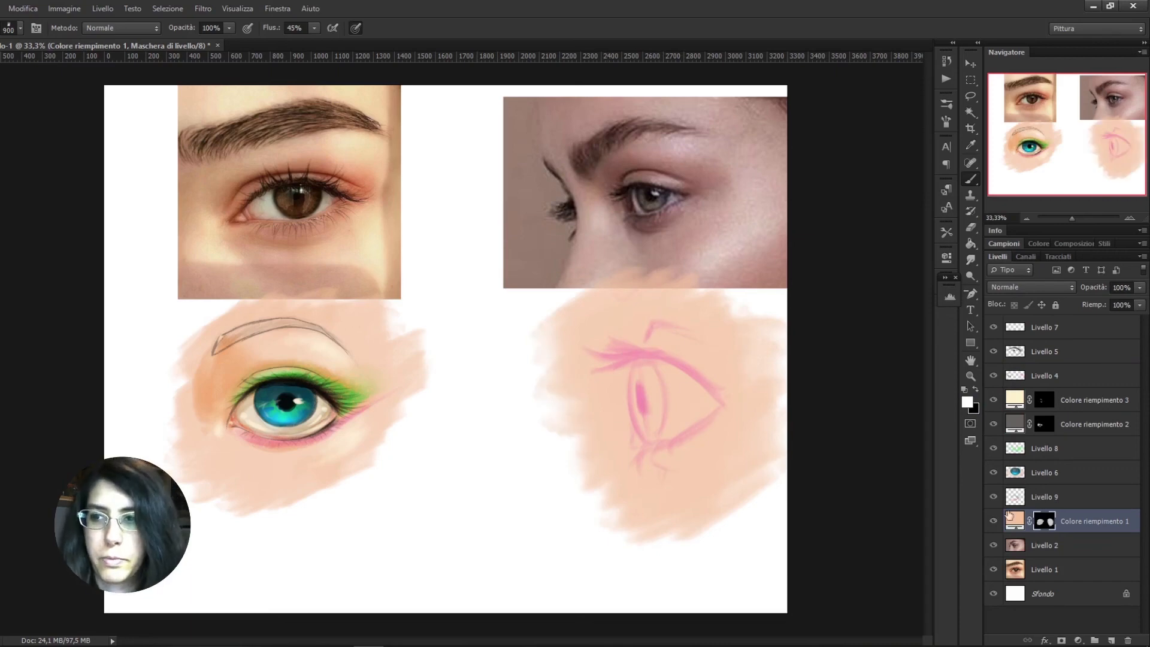
# Fill the side-view eyeball on Livello 6 with the cream sampled from the first eye's white, undoing a stray dab
pyautogui.click(1044, 496)
pyautogui.press('[')
pyautogui.press('[')
pyautogui.press('[')
pyautogui.press('[')
pyautogui.press('[')
pyautogui.press('[')
pyautogui.moveTo(647, 375)
pyautogui.mouseDown()
pyautogui.moveTo(668, 405)
pyautogui.moveTo(650, 401)
pyautogui.moveTo(649, 443)
pyautogui.mouseUp()
pyautogui.click(1027, 475)
pyautogui.keyDown('alt'); pyautogui.click(326, 414); pyautogui.keyUp('alt')
pyautogui.keyDown('alt'); pyautogui.click(313, 393); pyautogui.keyUp('alt')
pyautogui.hotkey('ctrl', 'z')
# Paint the side-view iris dark teal on Livello 6, redoing the stroke with a smaller brush
pyautogui.moveTo(644, 362); pyautogui.dragTo(657, 437)
pyautogui.press('[')
pyautogui.press('[')
pyautogui.press('[')
pyautogui.hotkey('ctrl', 'z')
pyautogui.moveTo(635, 366); pyautogui.dragTo(648, 433)
pyautogui.moveTo(661, 405); pyautogui.dragTo(657, 438)
# Paint the dark upper lash line and upper lashes of the side-view eye on Livello 5
pyautogui.click(1043, 353)
pyautogui.press('[')
pyautogui.press('[')
pyautogui.moveTo(641, 361)
pyautogui.mouseDown()
pyautogui.moveTo(596, 352)
pyautogui.moveTo(617, 346)
pyautogui.mouseUp()
pyautogui.moveTo(629, 355); pyautogui.dragTo(700, 381)
pyautogui.press(']')
pyautogui.moveTo(649, 358); pyautogui.dragTo(731, 399)
pyautogui.moveTo(698, 379); pyautogui.dragTo(722, 385)
pyautogui.moveTo(655, 362); pyautogui.dragTo(613, 371)
pyautogui.moveTo(660, 367); pyautogui.dragTo(675, 374)
# Paint the dark lower lid line and lower lashes of the side-view eye, undoing one stroke
pyautogui.moveTo(665, 442); pyautogui.dragTo(716, 409)
pyautogui.hotkey('ctrl', 'z')
pyautogui.moveTo(658, 443)
pyautogui.mouseDown()
pyautogui.moveTo(714, 412)
pyautogui.moveTo(631, 459)
pyautogui.mouseUp()
pyautogui.moveTo(657, 441); pyautogui.dragTo(632, 446)
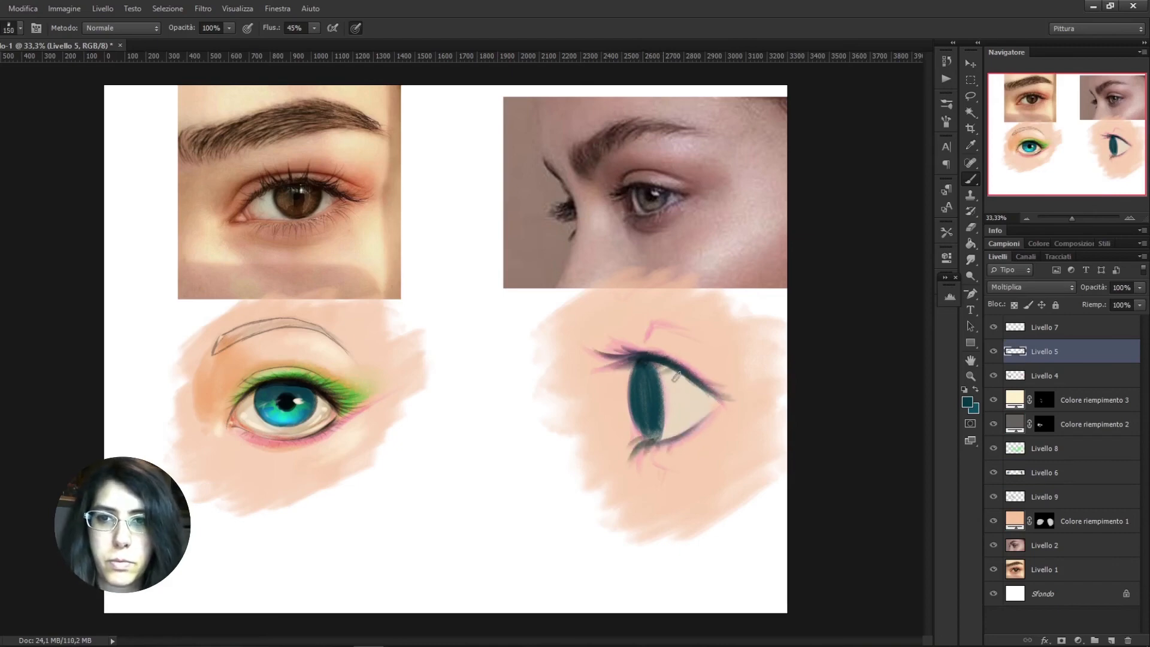
# Shade the skin above, in front of and below the side-view eye on Colore riempimento 2's mask with a larger brush
pyautogui.click(1044, 424)
pyautogui.press(']')
pyautogui.press(']')
pyautogui.press(']')
pyautogui.press(']')
pyautogui.moveTo(646, 330); pyautogui.dragTo(627, 398)
pyautogui.moveTo(670, 326); pyautogui.dragTo(624, 405)
pyautogui.moveTo(624, 333); pyautogui.dragTo(622, 411)
pyautogui.moveTo(649, 467)
pyautogui.mouseDown()
pyautogui.moveTo(708, 445)
pyautogui.moveTo(664, 464)
pyautogui.mouseUp()
# Blend the shading around the side-view eye with the Smudge tool at 12% strength, and brush shadow down the iris's front edge
pyautogui.press('r')
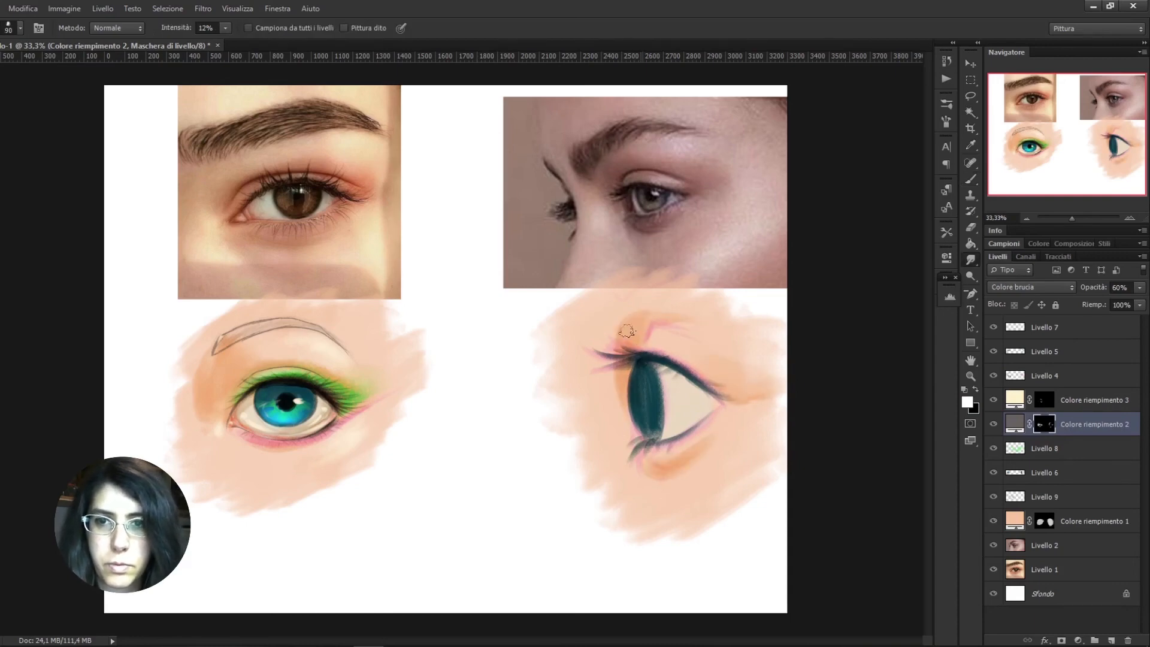
pyautogui.moveTo(613, 407); pyautogui.dragTo(624, 372)
pyautogui.moveTo(661, 465)
pyautogui.mouseDown()
pyautogui.moveTo(688, 448)
pyautogui.moveTo(648, 481)
pyautogui.mouseUp()
pyautogui.press('b')
pyautogui.moveTo(642, 363)
pyautogui.mouseDown()
pyautogui.moveTo(691, 387)
pyautogui.moveTo(668, 375)
pyautogui.moveTo(652, 429)
pyautogui.moveTo(650, 389)
pyautogui.moveTo(637, 413)
pyautogui.mouseUp()
# Brighten the side-view iris on Livello 6 with teal sampled from the first eye, using a smaller brush
pyautogui.click(1016, 481)
pyautogui.keyDown('alt'); pyautogui.click(281, 415); pyautogui.keyUp('alt')
pyautogui.keyDown('alt'); pyautogui.click(350, 392); pyautogui.keyUp('alt')
pyautogui.keyDown('alt'); pyautogui.click(636, 384); pyautogui.keyUp('alt')
pyautogui.press('[')
pyautogui.press('[')
pyautogui.press('[')
pyautogui.click(994, 377)
pyautogui.click(995, 379)
# Paint highlights on the skin above and below the side-view eye on Colore riempimento 3's mask in white
pyautogui.click(1010, 337)
pyautogui.keyDown('alt'); pyautogui.click(283, 461); pyautogui.keyUp('alt')
pyautogui.click(1044, 401)
pyautogui.moveTo(703, 351); pyautogui.dragTo(672, 342)
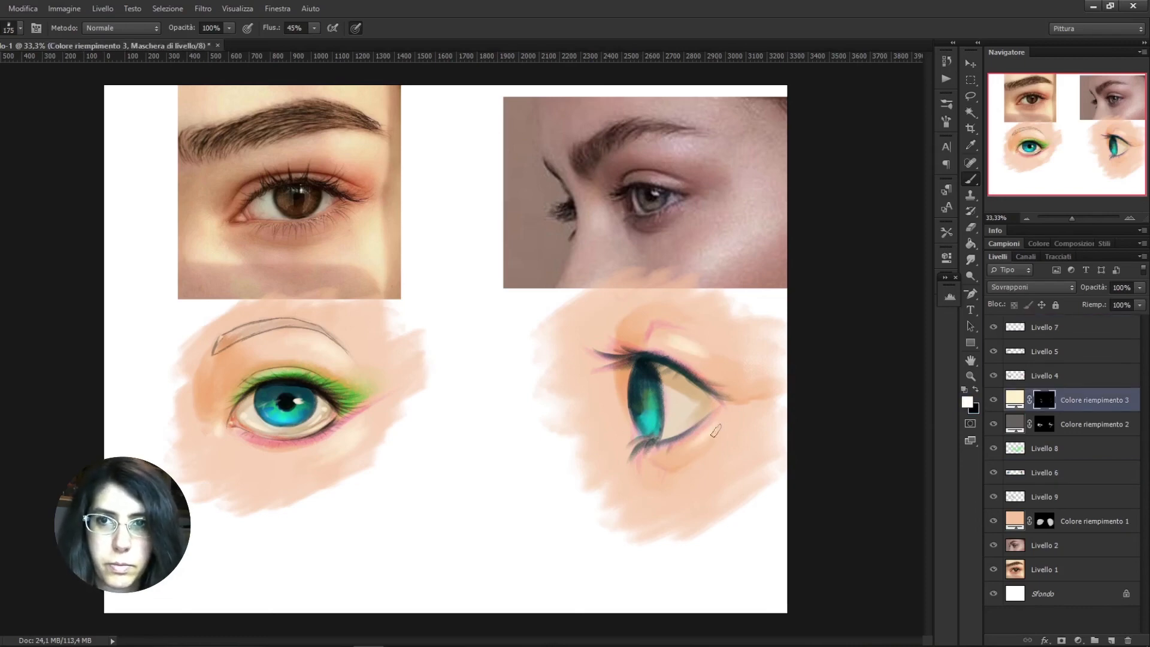
# Blend the skin highlights around the side-view eye on Colore riempimento 3's mask using the Smudge tool at 12% strength
pyautogui.press(']')
pyautogui.press(']')
pyautogui.press(']')
pyautogui.press(']')
pyautogui.press(']')
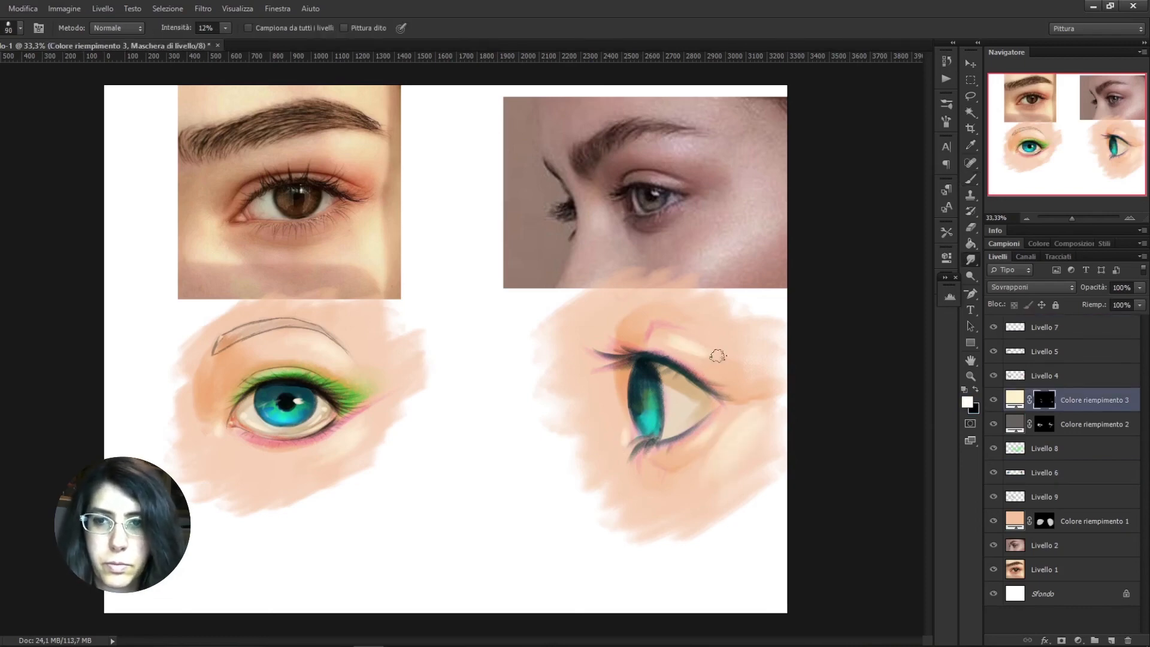
# Paint off-white light spots on the side-view iris and the white of the eye on Livello 7 with a 45 px brush
pyautogui.click(1040, 353)
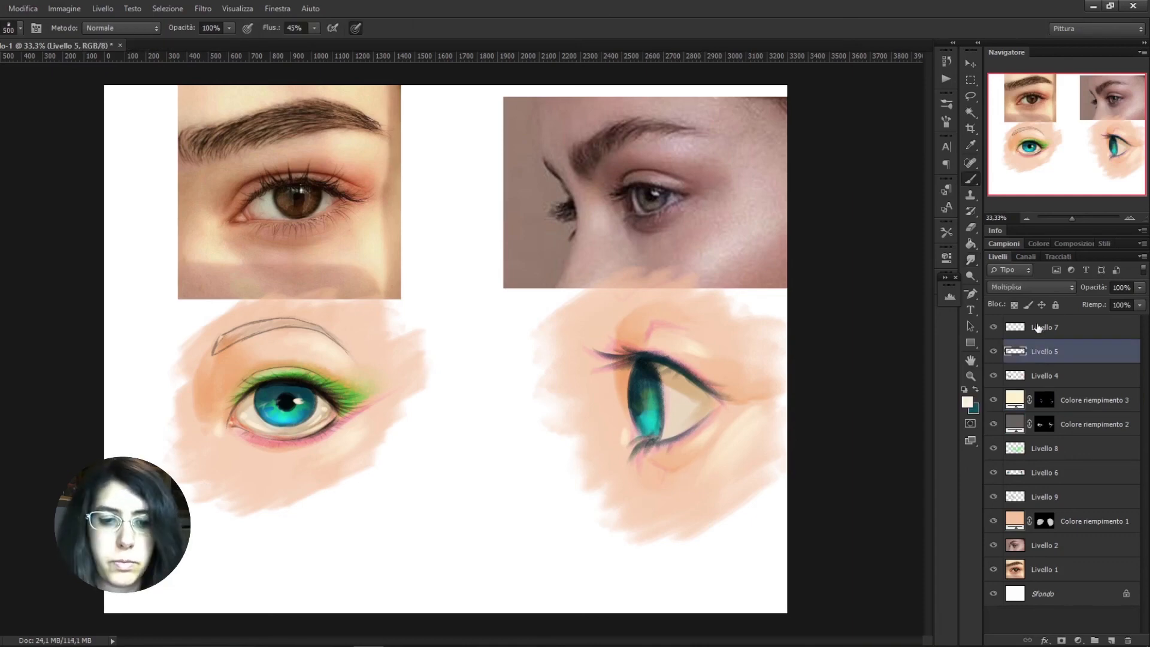
pyautogui.click(1040, 328)
pyautogui.click(691, 407)
pyautogui.rightClick(668, 406)
pyautogui.click(893, 296)
pyautogui.click(697, 405)
pyautogui.click(642, 398)
pyautogui.click(643, 412)
pyautogui.moveTo(679, 434); pyautogui.dragTo(708, 415)
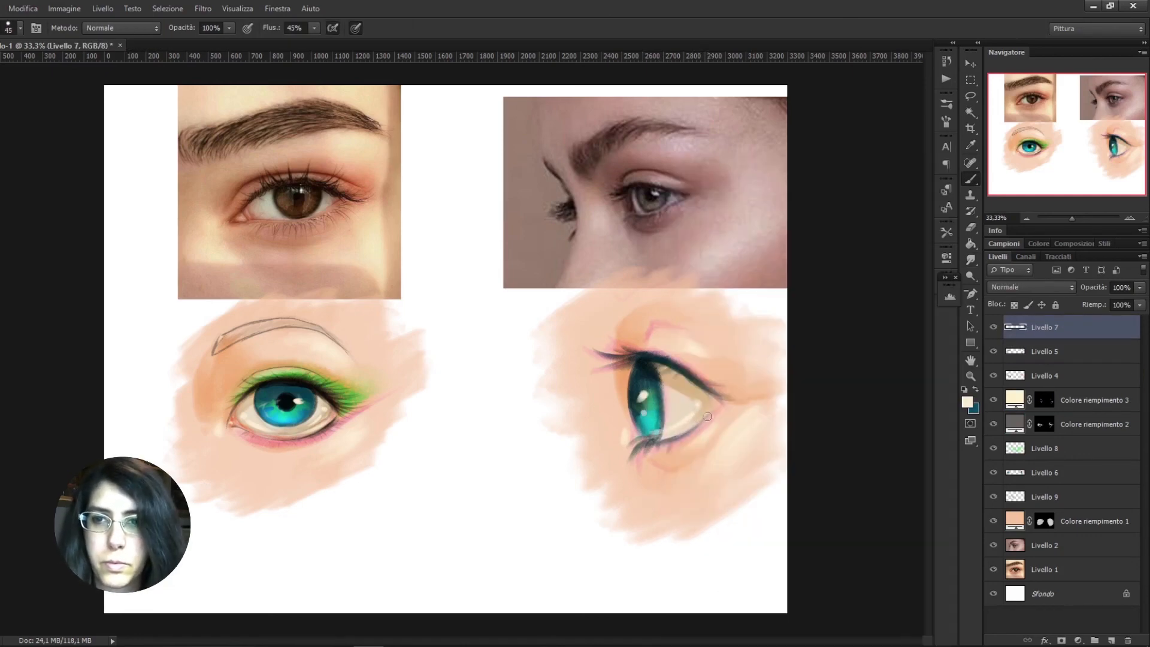
# Tint the corner of the side-view eye on Livello 6 with pink tones sampled from the frontal eye's inner corner
pyautogui.click(1021, 503)
pyautogui.keyDown('alt'); pyautogui.click(233, 422); pyautogui.keyUp('alt')
pyautogui.click(1022, 474)
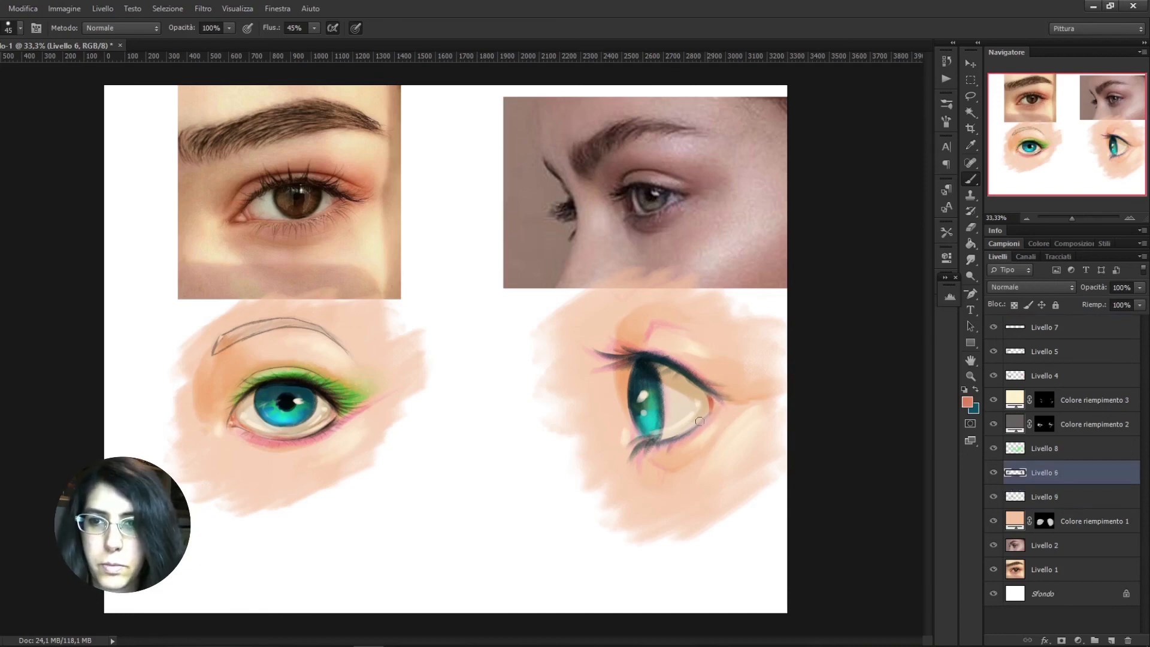
pyautogui.keyDown('alt'); pyautogui.click(704, 402); pyautogui.keyUp('alt')
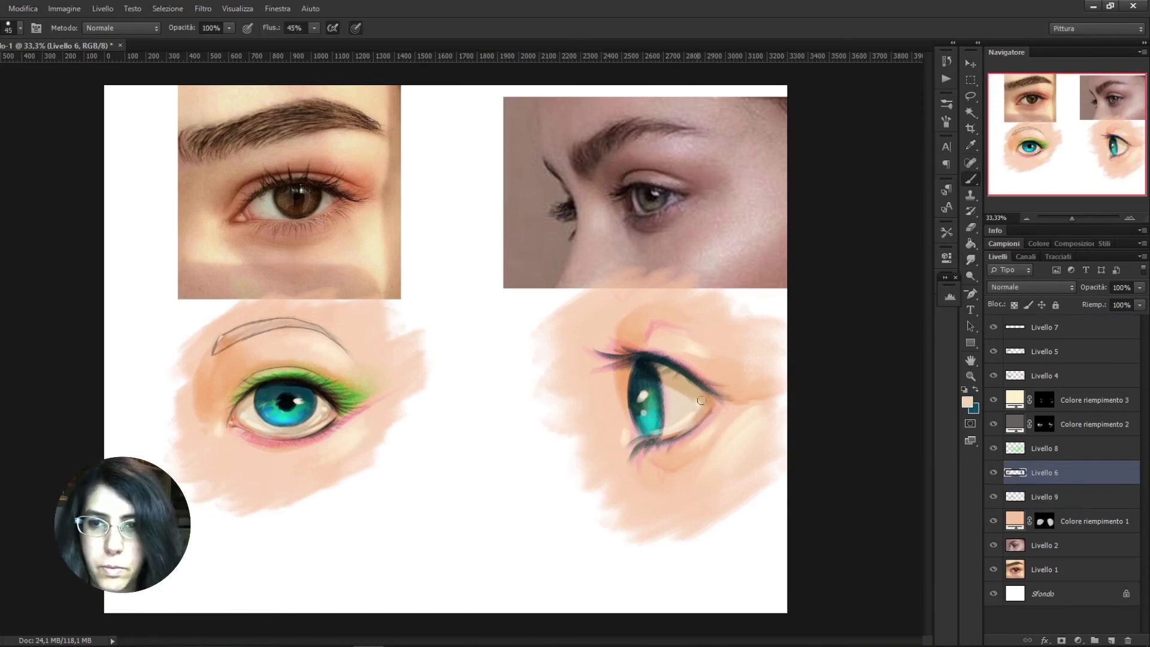
pyautogui.keyDown('alt'); pyautogui.click(240, 421); pyautogui.keyUp('alt')
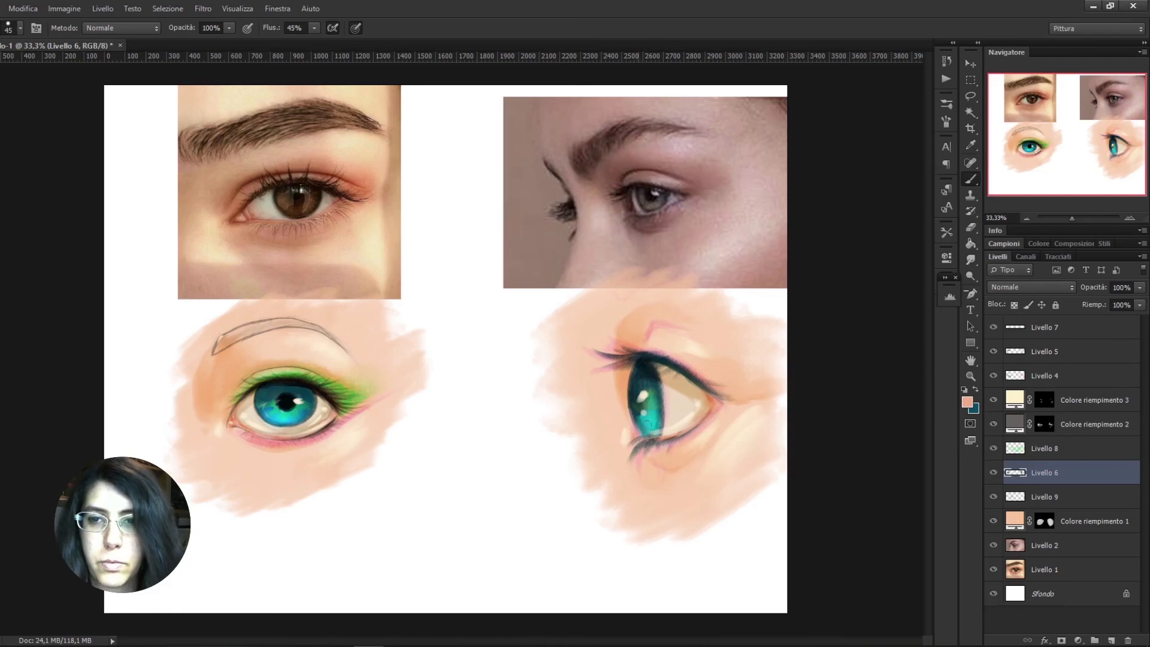
# Sample dark teal from the side-view lash line and strengthen the lashes on Livello 7, undoing the stray stroke near the corner
pyautogui.click(1020, 347)
pyautogui.keyDown('alt'); pyautogui.click(666, 357); pyautogui.keyUp('alt')
pyautogui.moveTo(697, 387)
pyautogui.mouseDown()
pyautogui.moveTo(736, 407)
pyautogui.moveTo(726, 407)
pyautogui.mouseUp()
pyautogui.hotkey('ctrl', 'z')
pyautogui.click(1020, 331)
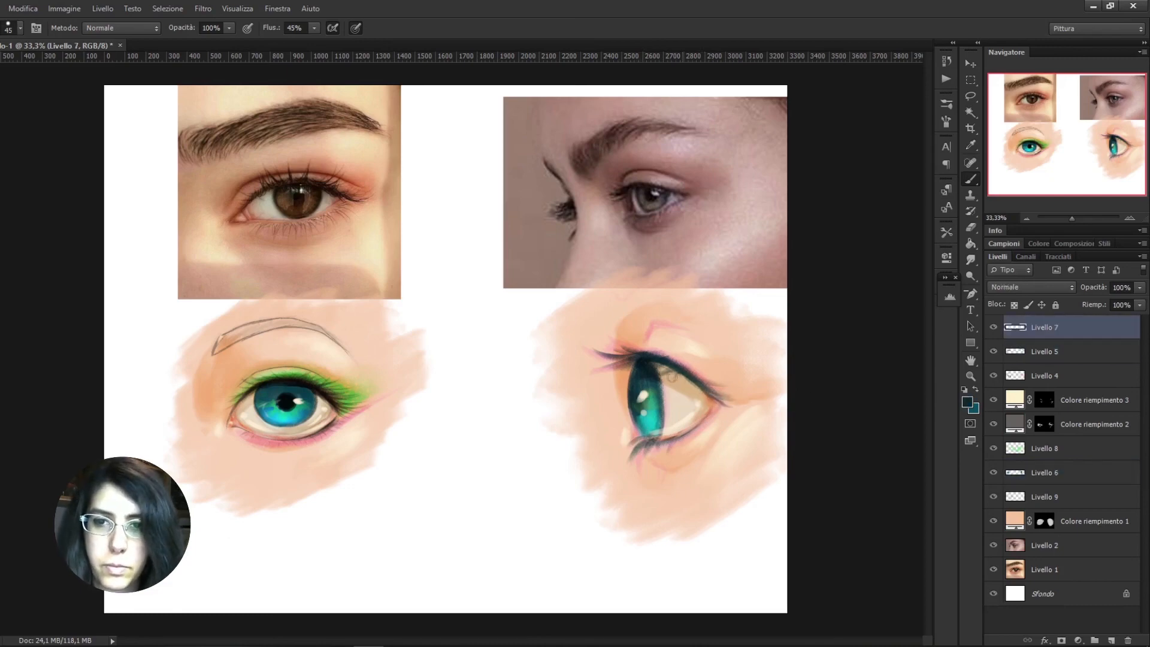
# Sample a pale tone and brush it down the side-view iris's front edge on Livello 6
pyautogui.keyDown('alt'); pyautogui.click(641, 398); pyautogui.keyUp('alt')
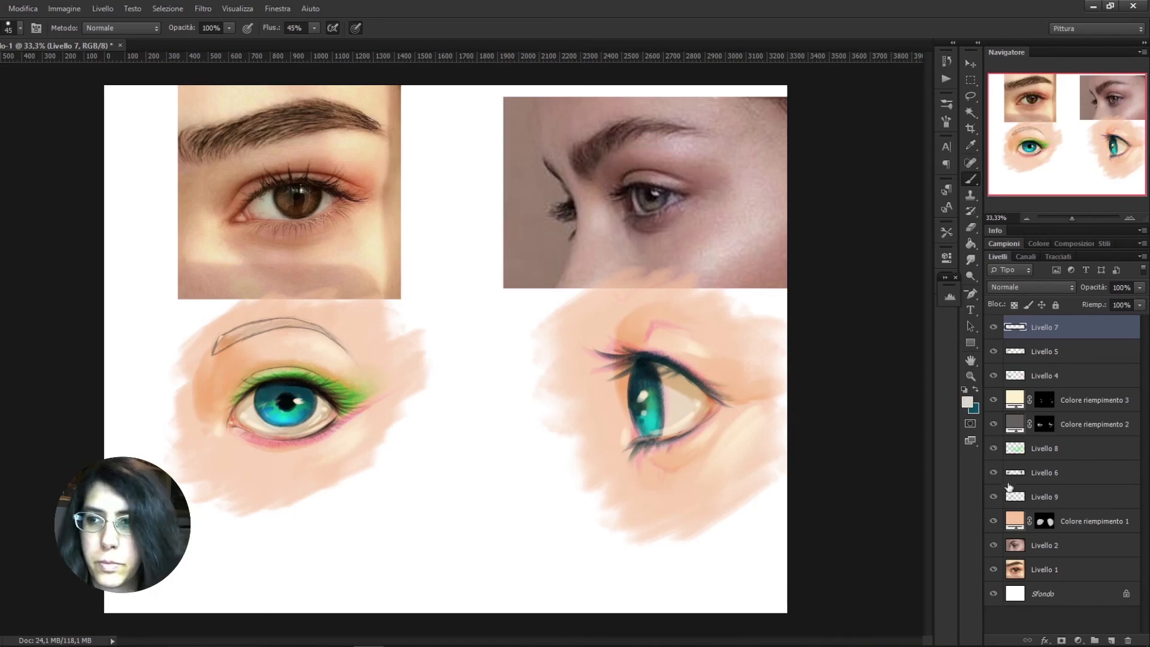
pyautogui.click(1016, 475)
pyautogui.moveTo(628, 397); pyautogui.dragTo(644, 432)
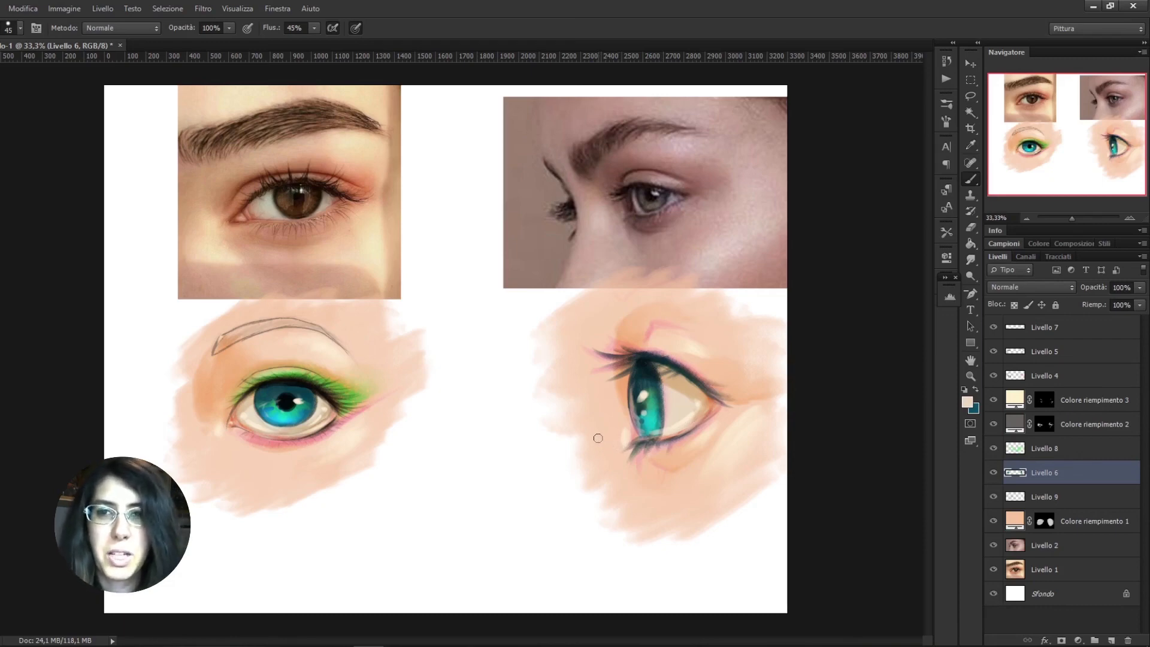
# Examine the whole painting at 8.33% zoom and return to 33.33%
pyautogui.click(1027, 218)
pyautogui.click(1027, 218)
pyautogui.click(1027, 218)
pyautogui.click(1026, 218)
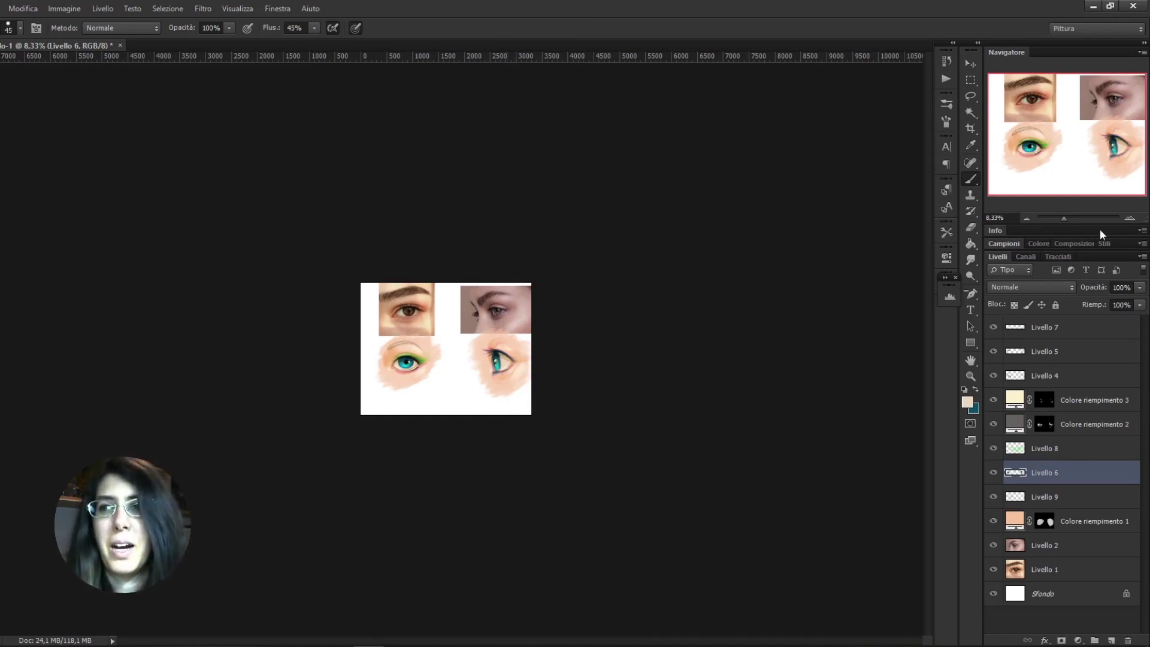
pyautogui.click(1130, 219)
pyautogui.click(1130, 219)
pyautogui.click(1130, 219)
pyautogui.click(1130, 219)
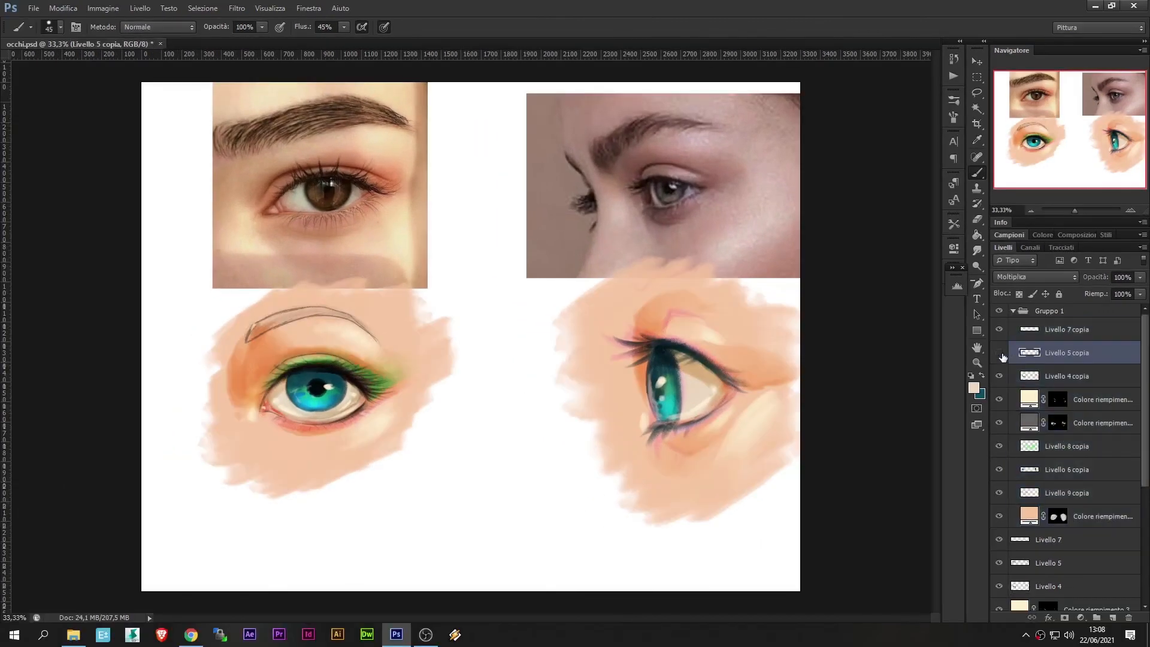
# Darken both sides of the frontal iris with dark teal on Livello 5 copia and blend the edges with the Smudge tool at 12%
pyautogui.scroll(2, 525, 366)
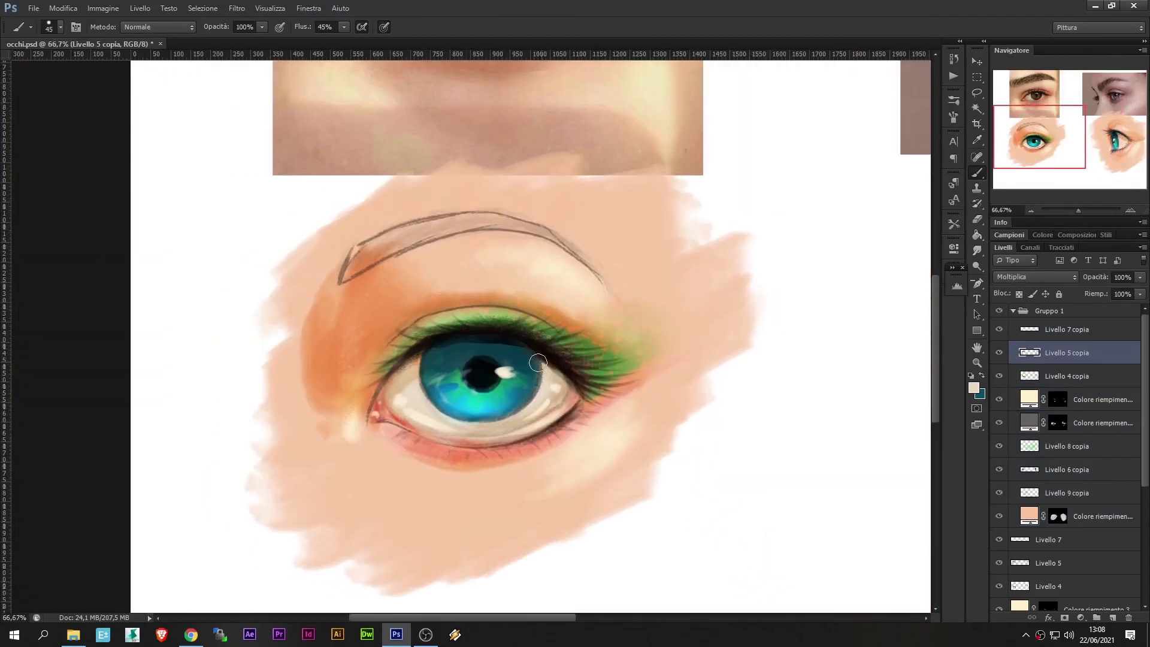
pyautogui.press('x')
pyautogui.moveTo(523, 345)
pyautogui.mouseDown()
pyautogui.moveTo(537, 382)
pyautogui.moveTo(513, 417)
pyautogui.mouseUp()
pyautogui.moveTo(444, 339); pyautogui.dragTo(447, 416)
pyautogui.press('r')
pyautogui.scroll(-2, 1102, 496)
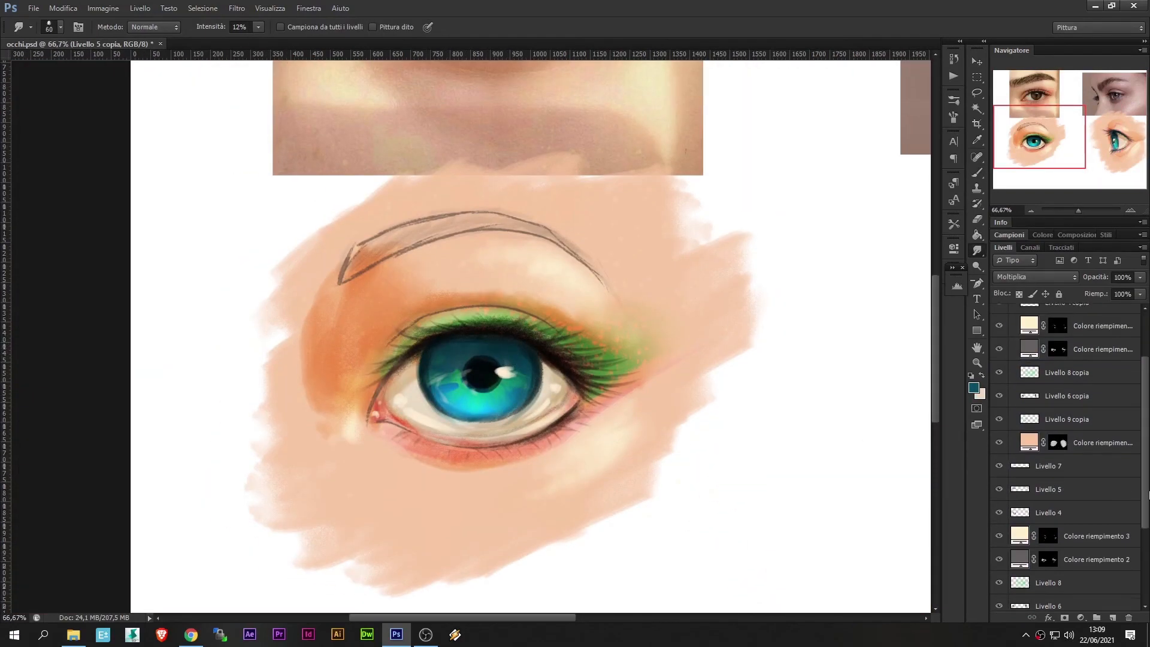
# Sample teal from the frontal iris and brush it on both sides of the pupil
pyautogui.scroll(1, 1102, 496)
pyautogui.click(1078, 438)
pyautogui.press('b')
pyautogui.keyDown('alt'); pyautogui.click(475, 405); pyautogui.keyUp('alt')
pyautogui.moveTo(446, 388)
pyautogui.mouseDown()
pyautogui.moveTo(456, 406)
pyautogui.moveTo(448, 359)
pyautogui.mouseUp()
pyautogui.moveTo(503, 394)
pyautogui.mouseDown()
pyautogui.moveTo(516, 388)
pyautogui.moveTo(499, 374)
pyautogui.mouseUp()
# Paint small off-white highlights around the frontal pupil on Livello 7 copia, reducing the brush to 20 px
pyautogui.scroll(1, 1044, 332)
pyautogui.click(1044, 332)
pyautogui.keyDown('alt'); pyautogui.click(501, 372); pyautogui.keyUp('alt')
pyautogui.click(465, 385)
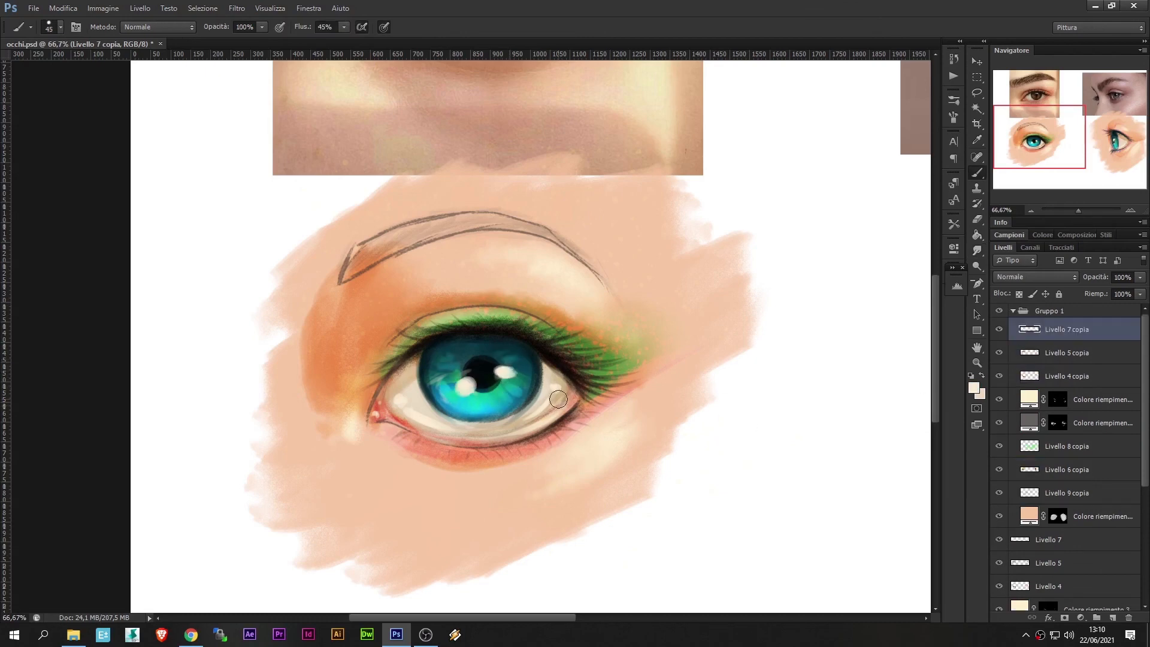
pyautogui.press('[')
pyautogui.press('[')
pyautogui.click(501, 384)
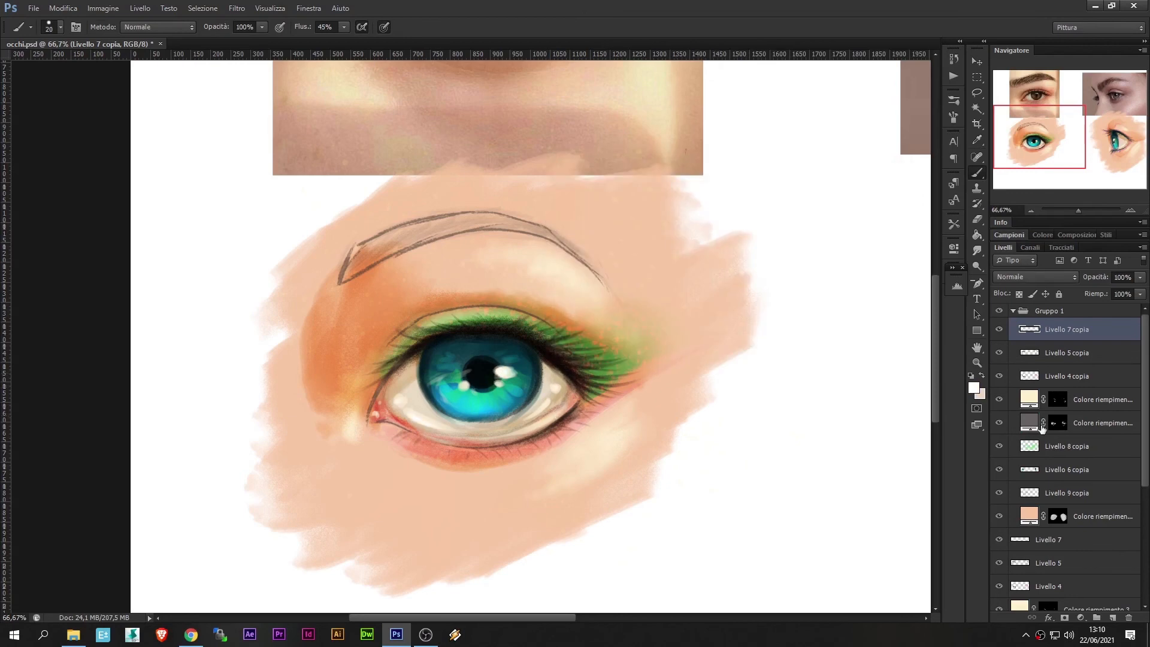
# Set the foreground to white for Colore riempimento 2 copia's mask, and touch up the frontal lower lid in pink on Livello 6 copia
pyautogui.click(1056, 424)
pyautogui.click(974, 388)
pyautogui.click(849, 198)
pyautogui.click(974, 389)
pyautogui.click(556, 190)
pyautogui.click(849, 182)
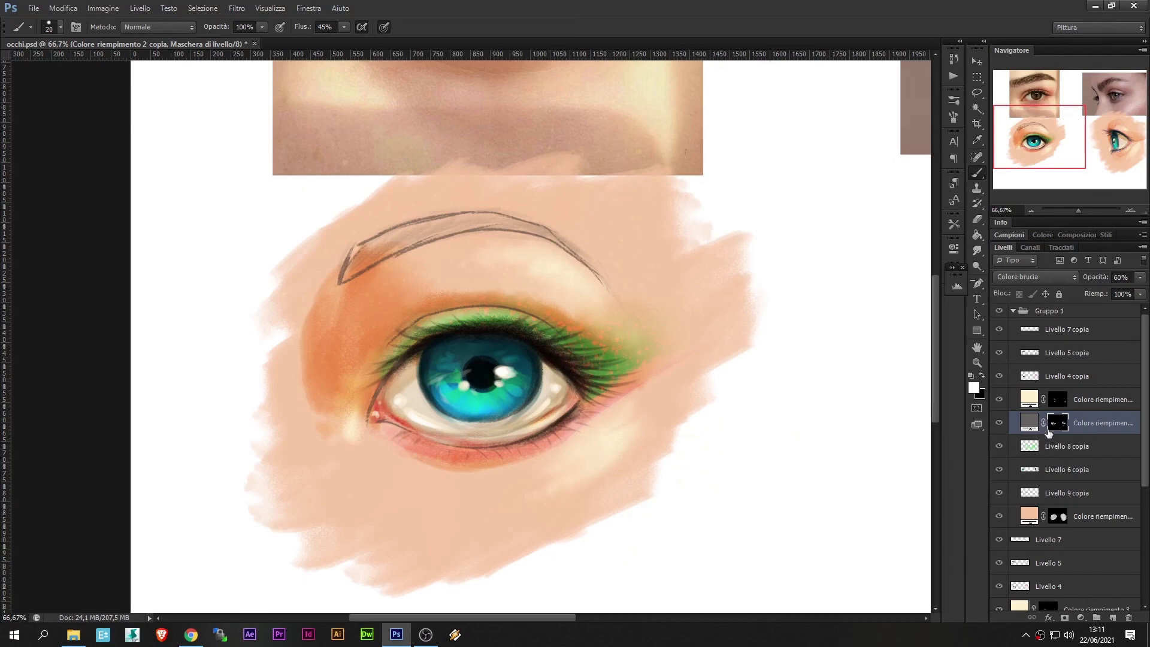
pyautogui.click(1065, 470)
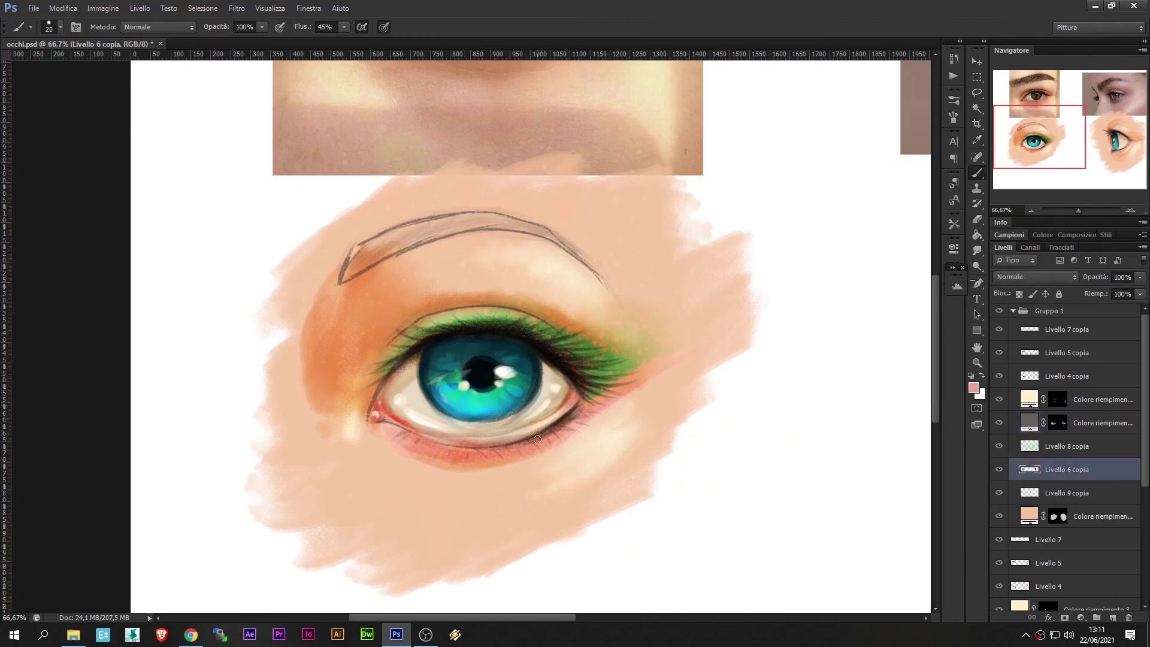
# Shade along the frontal eyebrow on Colore riempimento 2 copia's mask in white, and trim the shading inside the brow with black
pyautogui.click(1057, 423)
pyautogui.click(977, 250)
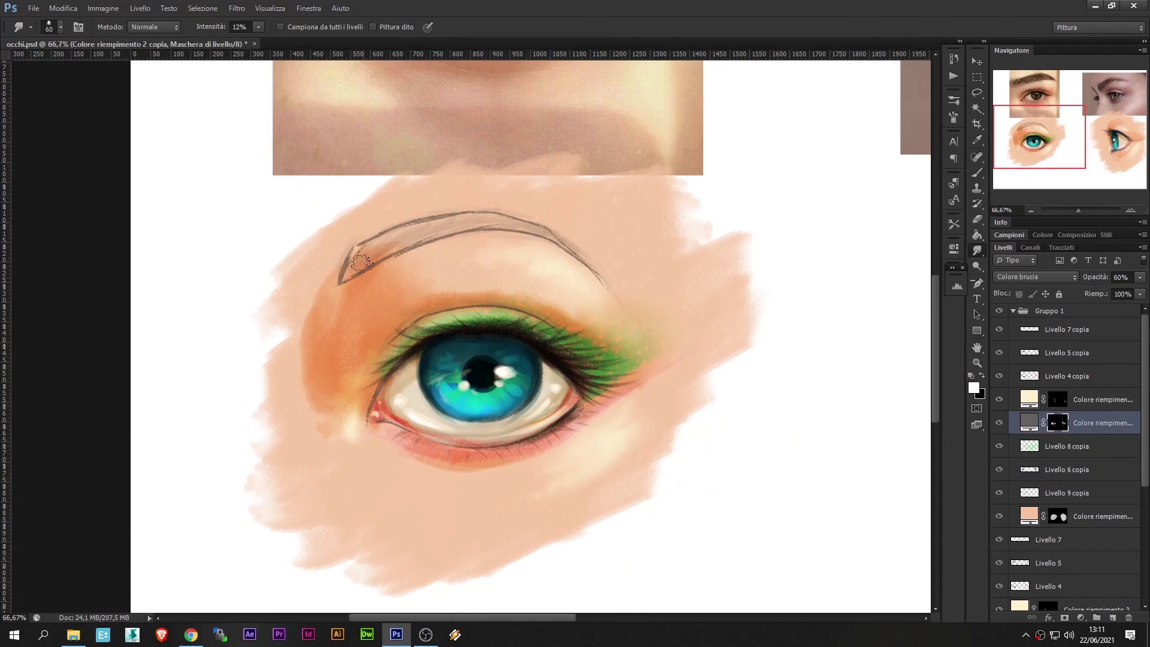
pyautogui.press('b')
pyautogui.moveTo(347, 273)
pyautogui.mouseDown()
pyautogui.moveTo(480, 231)
pyautogui.moveTo(584, 259)
pyautogui.mouseUp()
pyautogui.press('x')
pyautogui.moveTo(405, 244); pyautogui.dragTo(362, 259)
# Lock the transparent pixels of Livello 4 copia and recolor the frontal eyelid crease line with a salmon pink
pyautogui.moveTo(928, 413)
pyautogui.mouseDown()
pyautogui.moveTo(707, 405)
pyautogui.moveTo(905, 406)
pyautogui.mouseUp()
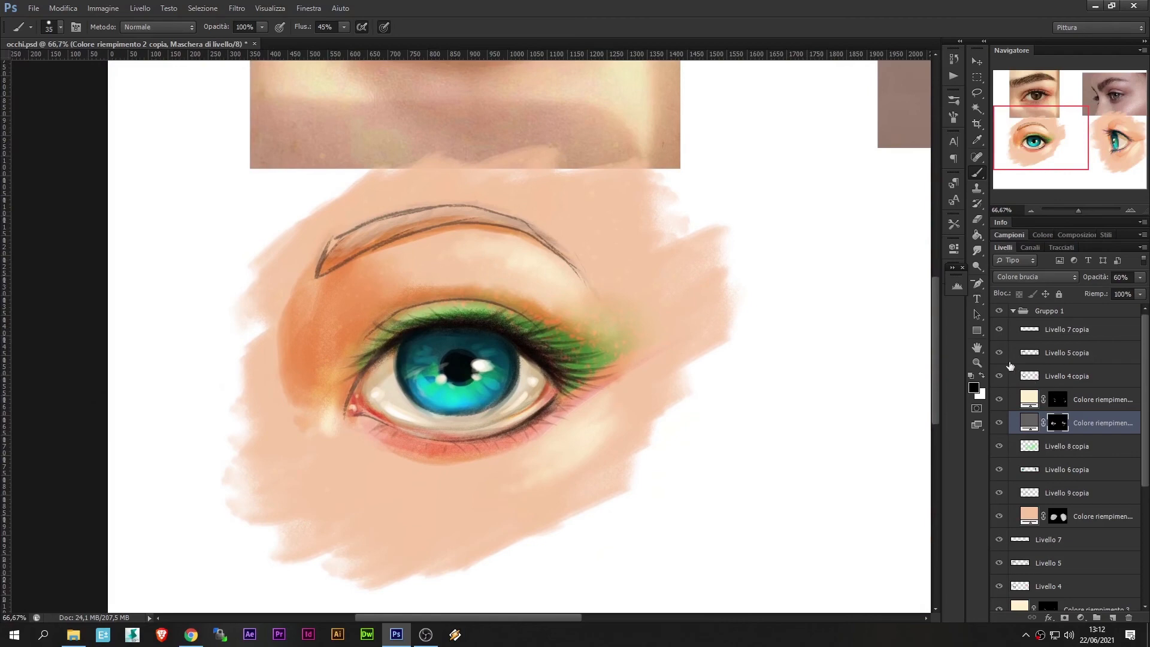
pyautogui.click(1019, 378)
pyautogui.moveTo(393, 315); pyautogui.dragTo(530, 320)
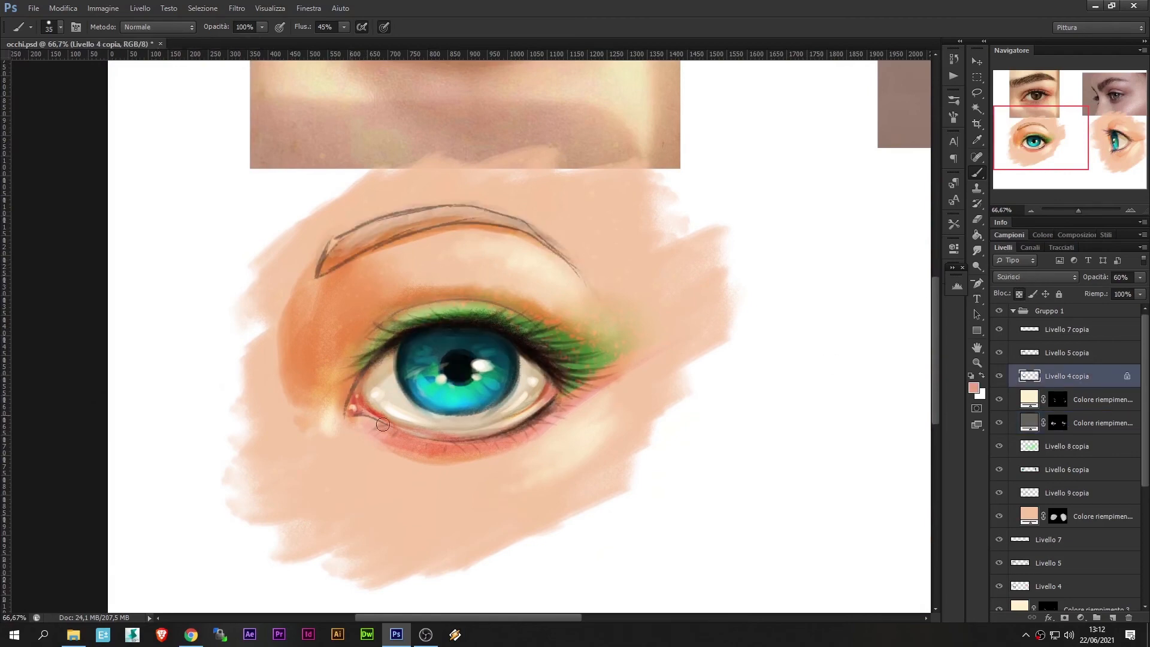
# Darken the side-view eye's lower lash line on Livello 5 copia with a dark tone sampled near the outer corner
pyautogui.moveTo(854, 361); pyautogui.dragTo(425, 329)
pyautogui.moveTo(830, 378); pyautogui.dragTo(638, 370)
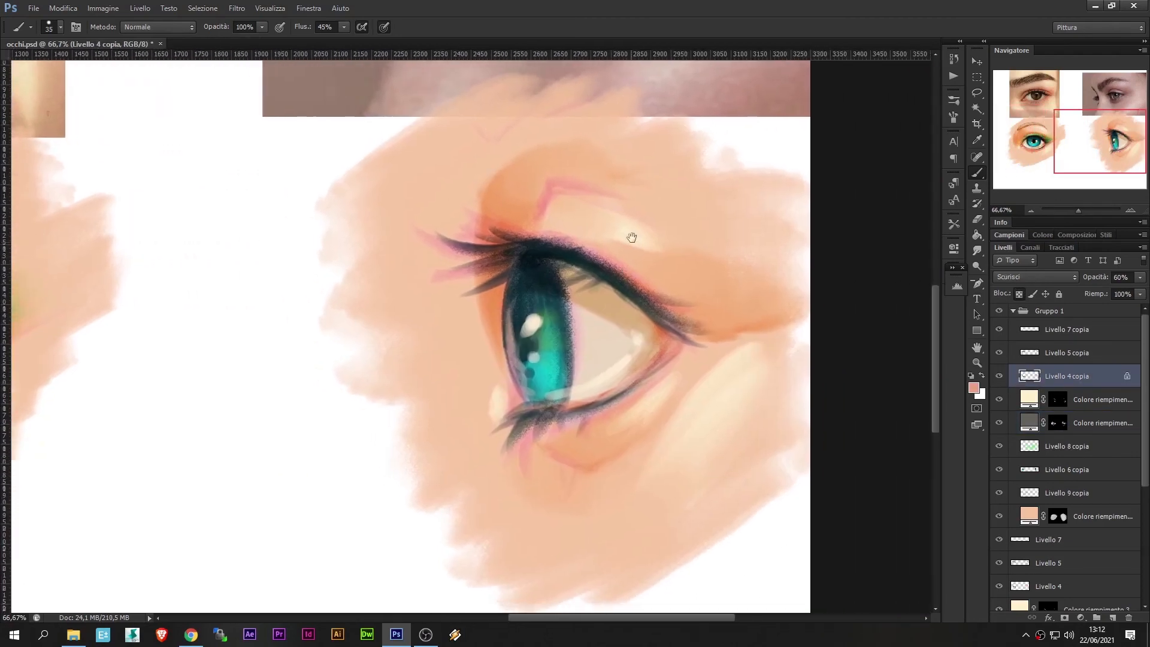
pyautogui.click(1064, 348)
pyautogui.keyDown('alt'); pyautogui.click(668, 356); pyautogui.keyUp('alt')
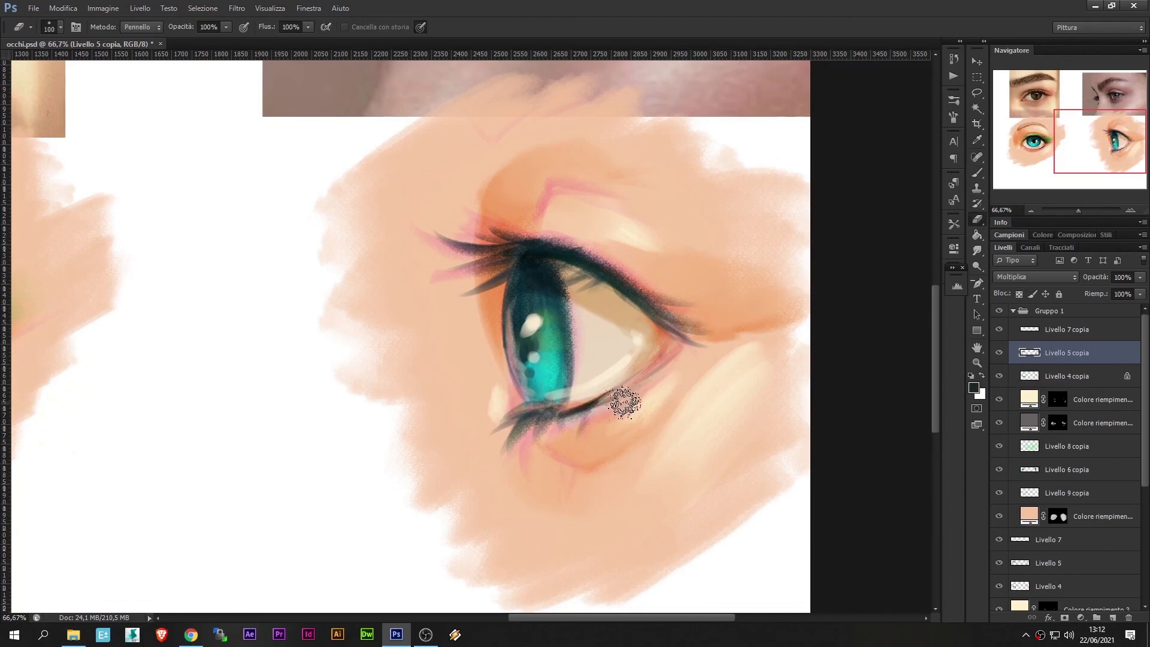
# Unlock the transparent pixels of Livello 4 copia and erase the sketch line along the side-view eye's lower outer lid
pyautogui.click(1028, 378)
pyautogui.click(1019, 294)
pyautogui.press('e')
pyautogui.moveTo(647, 395); pyautogui.dragTo(681, 363)
pyautogui.click(1048, 333)
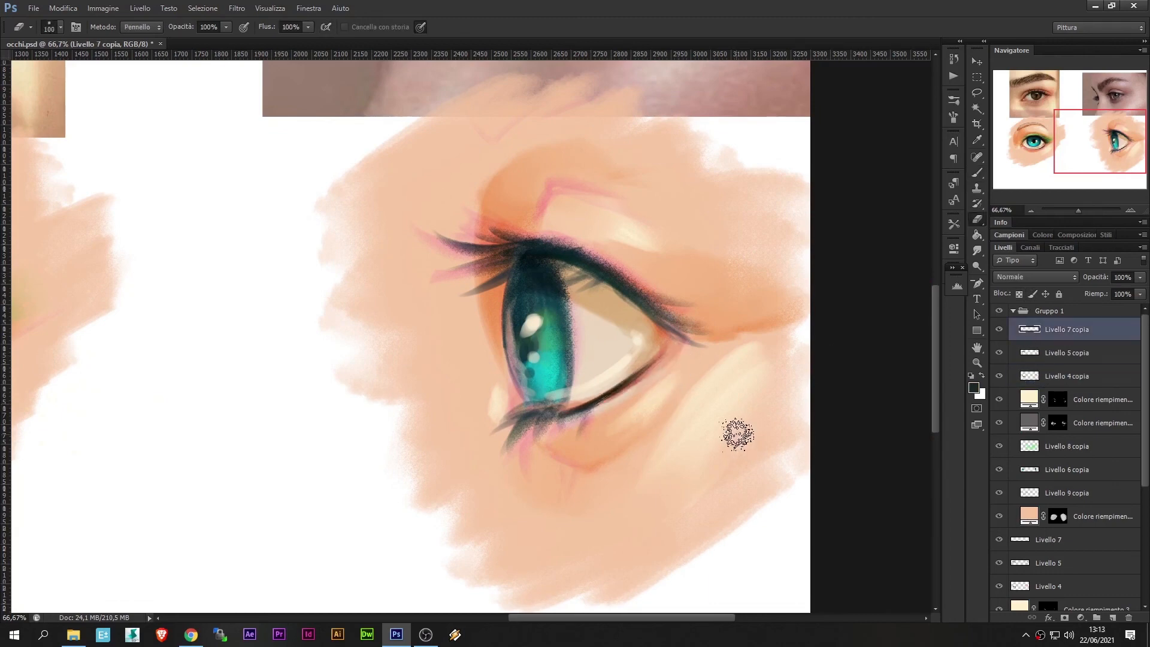
# Tint the outer corner of the side-view eye on Livello 6 copia with a sampled reddish tone
pyautogui.click(1032, 480)
pyautogui.press('b')
pyautogui.keyDown('alt'); pyautogui.click(654, 353); pyautogui.keyUp('alt')
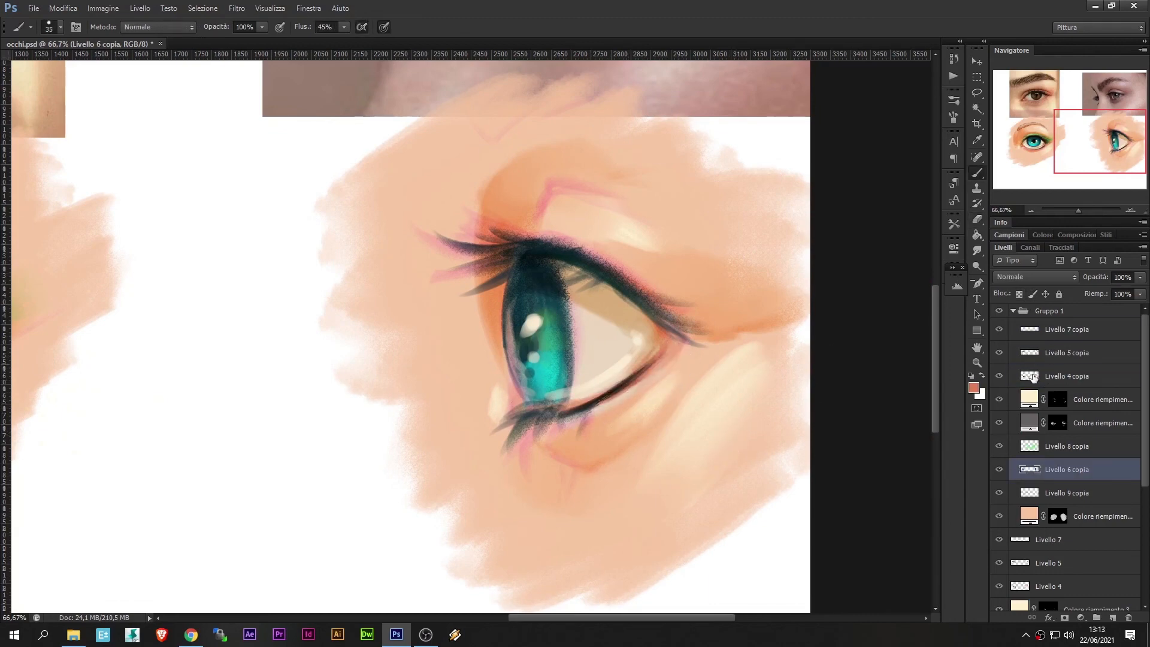
# Paint a white highlight along the lower white of the side-view eye on Livello 7 copia
pyautogui.click(1030, 354)
pyautogui.click(1029, 377)
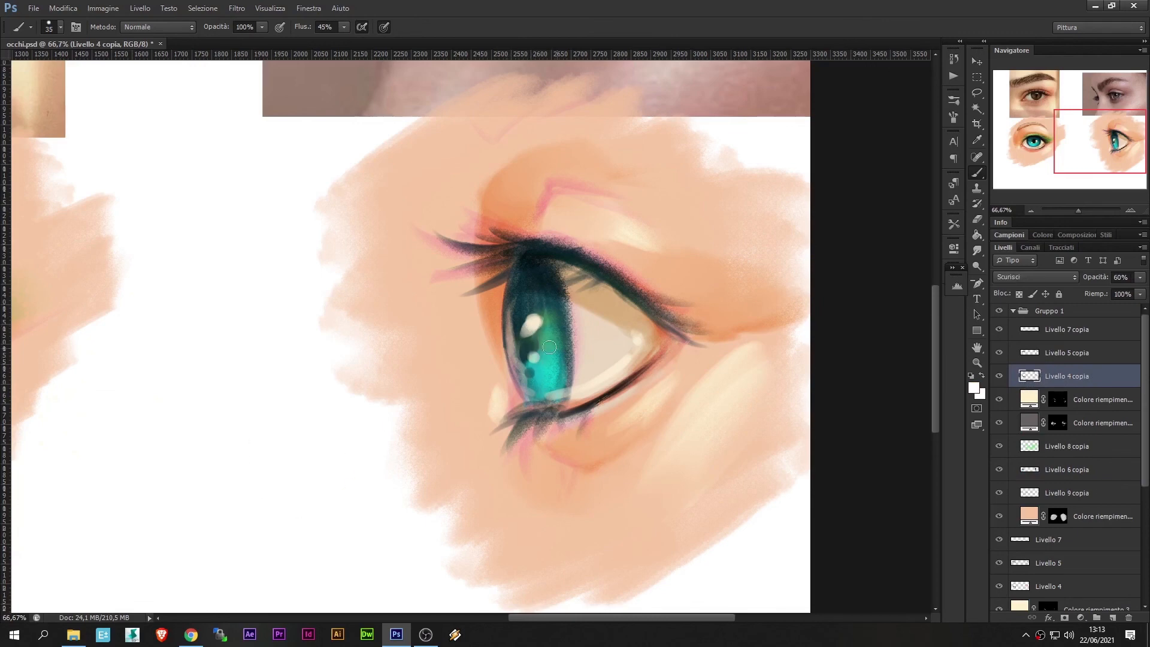
pyautogui.hotkey('alt', ']')
pyautogui.hotkey('alt', ']')
pyautogui.moveTo(555, 387); pyautogui.dragTo(603, 368)
# Brighten the skin below and above the side-view eye on the cream fill layer's mask with a larger brush
pyautogui.click(1058, 400)
pyautogui.press(']')
pyautogui.press(']')
pyautogui.press(']')
pyautogui.press(']')
pyautogui.press(']')
pyautogui.press('x')
pyautogui.moveTo(643, 401); pyautogui.dragTo(624, 414)
pyautogui.moveTo(629, 225)
pyautogui.mouseDown()
pyautogui.moveTo(649, 219)
pyautogui.moveTo(667, 233)
pyautogui.mouseUp()
# Deepen the shading above and in front of the side-view eye on Colore riempimento 2 copia's mask with a 125 px brush
pyautogui.click(1057, 423)
pyautogui.press(']')
pyautogui.press(']')
pyautogui.press(']')
pyautogui.press(']')
pyautogui.moveTo(513, 188)
pyautogui.mouseDown()
pyautogui.moveTo(459, 263)
pyautogui.moveTo(503, 383)
pyautogui.mouseUp()
pyautogui.press('x')
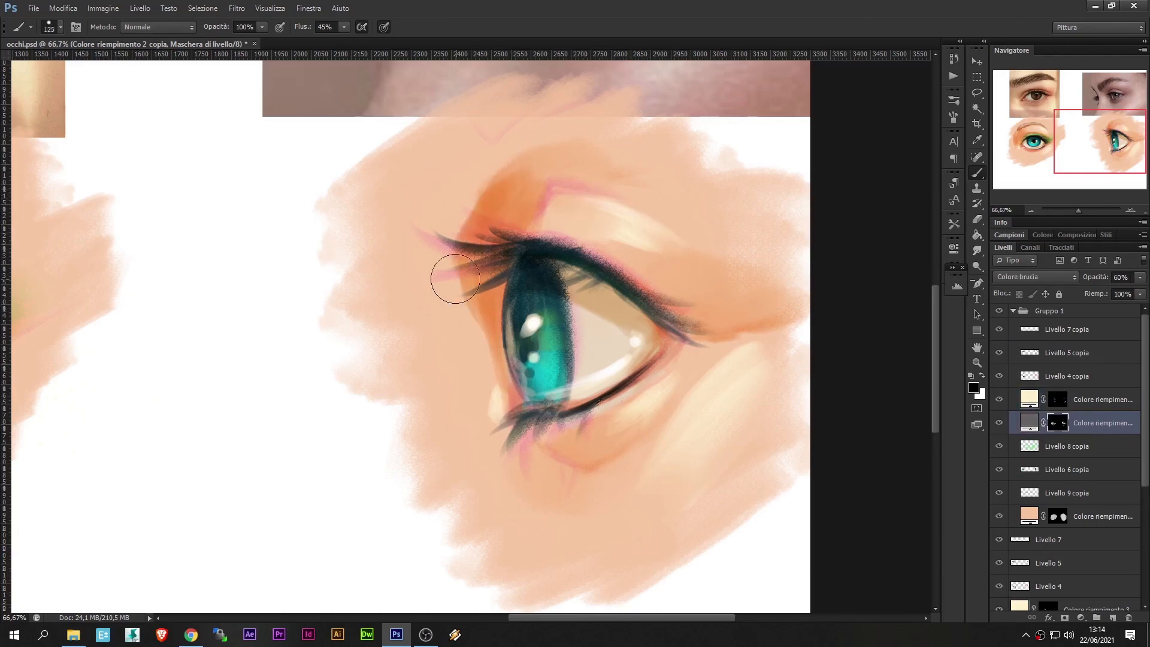
pyautogui.press('r')
# Refine the shading near the side-view eye's front lashes with a smaller brush and blend it using the Smudge tool at 12%
pyautogui.click(1031, 211)
pyautogui.click(1032, 210)
pyautogui.press('b')
pyautogui.press('[')
pyautogui.press('[')
pyautogui.press('[')
pyautogui.press('x')
pyautogui.press('r')
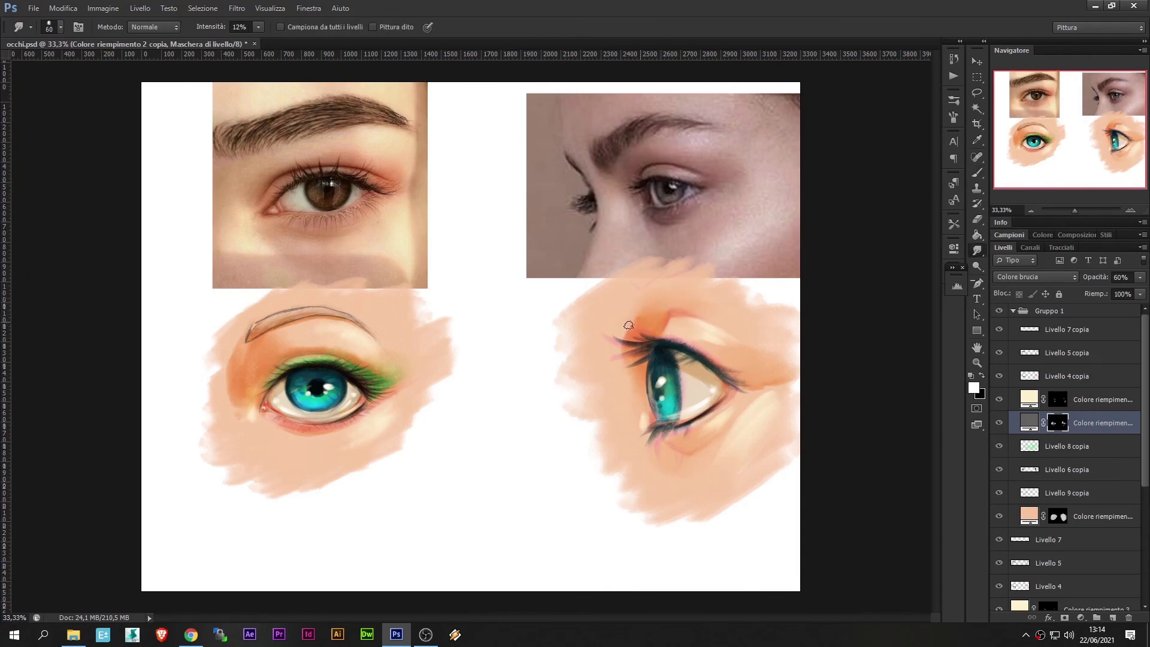
# Soften the shading above the side-view eye's front lashes with a larger black brush on the mask and smudge the transition
pyautogui.press('b')
pyautogui.press(']')
pyautogui.press(']')
pyautogui.press(']')
pyautogui.press(']')
pyautogui.press(']')
pyautogui.press('x')
pyautogui.moveTo(658, 296); pyautogui.dragTo(617, 358)
pyautogui.press('x')
pyautogui.press('r')
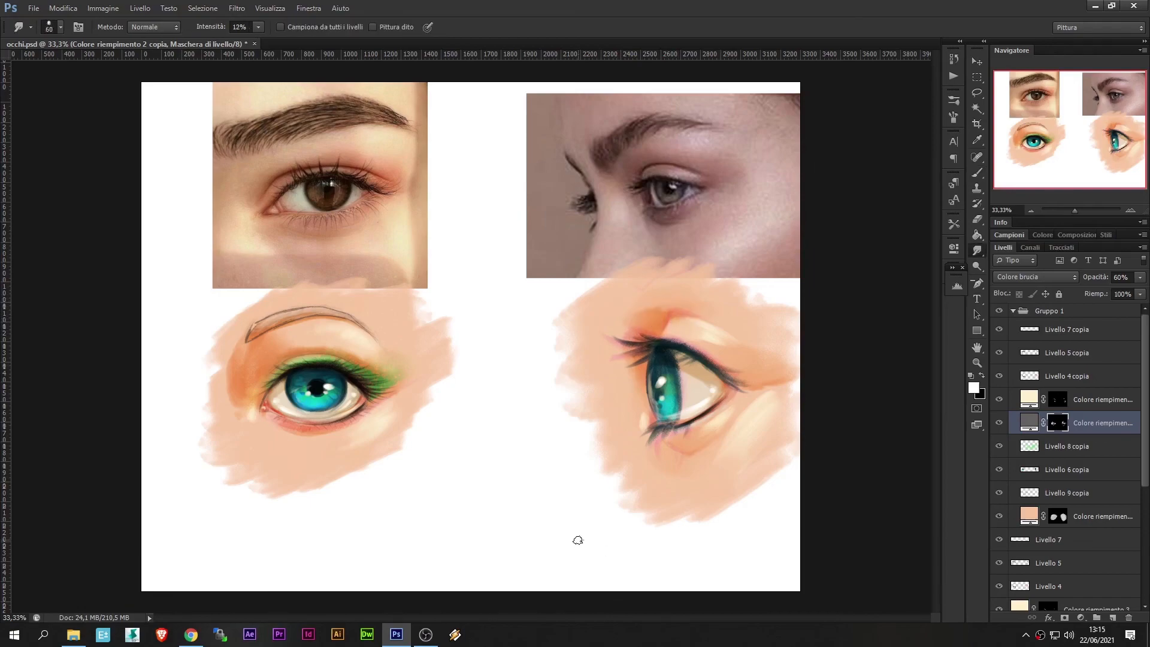